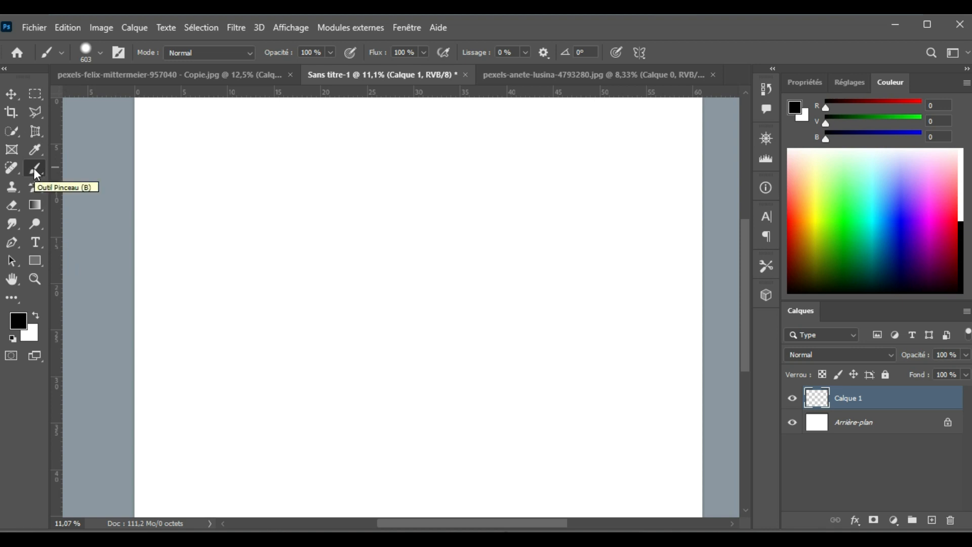
- Paint a black dot and broad freehand strokes on Calque 1 with the 603 px brush, undoing the last stroke
left_click(11, 94)
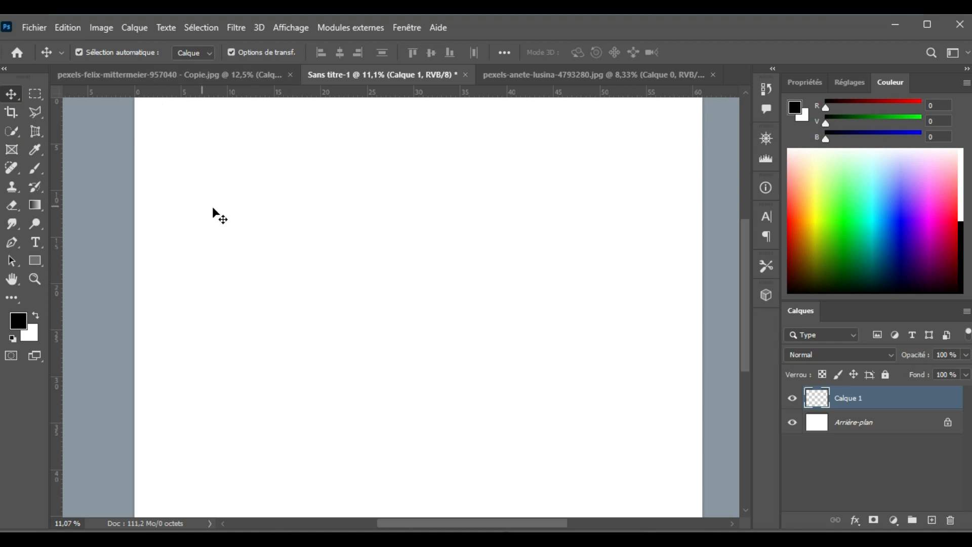
key("b")
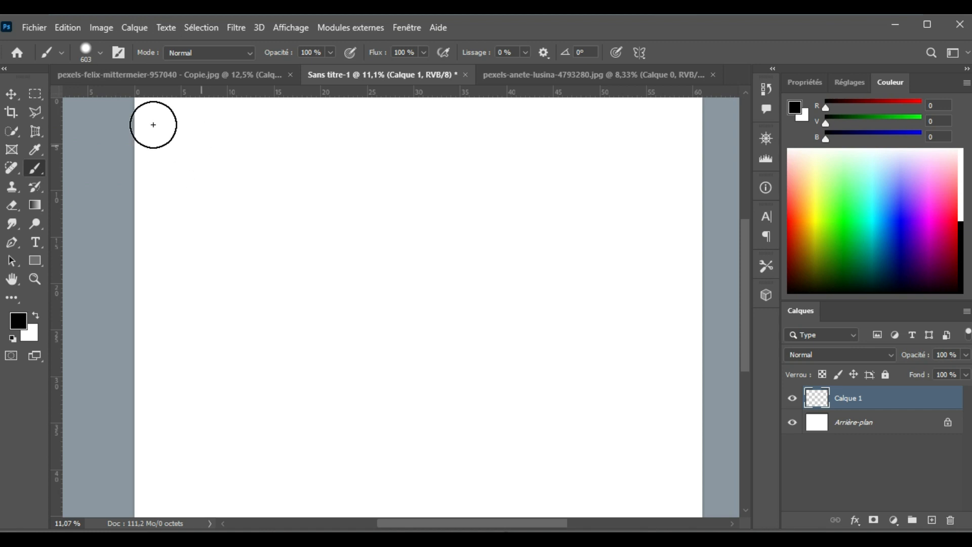
right_click(225, 175)
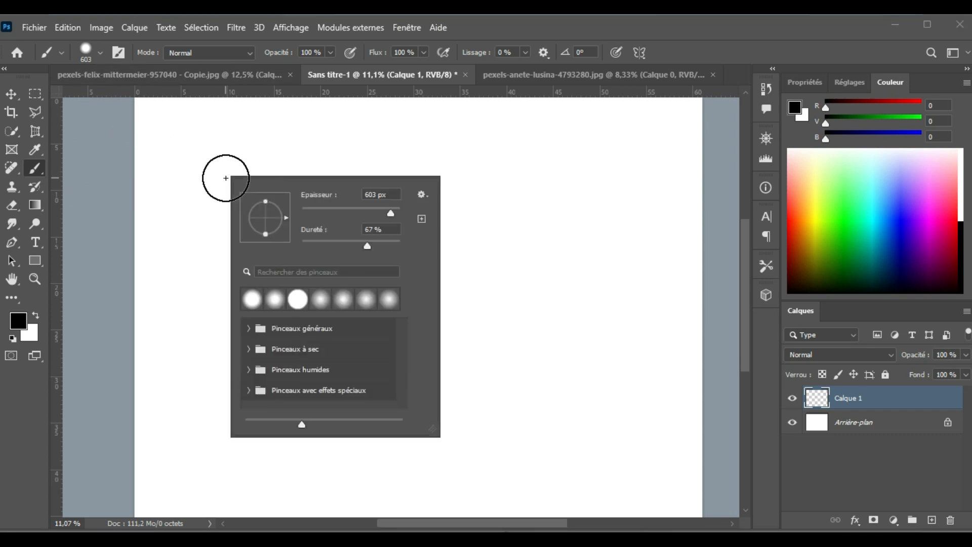
left_click(223, 171)
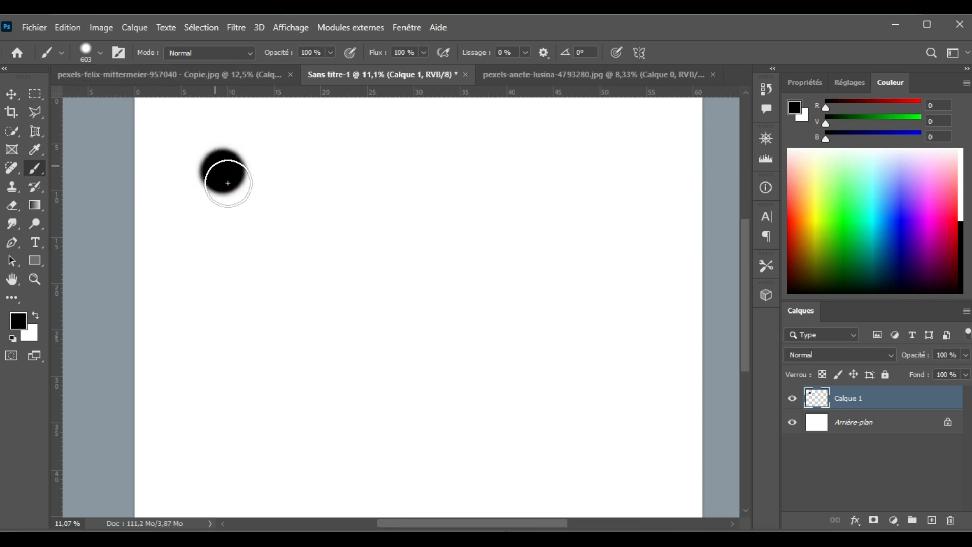
mouse_move(284, 269)
left_mouse_down()
mouse_move(287, 250)
mouse_move(506, 175)
left_mouse_up()
mouse_move(619, 180)
left_mouse_down()
mouse_move(535, 271)
mouse_move(473, 315)
mouse_move(438, 312)
mouse_move(421, 184)
left_mouse_up()
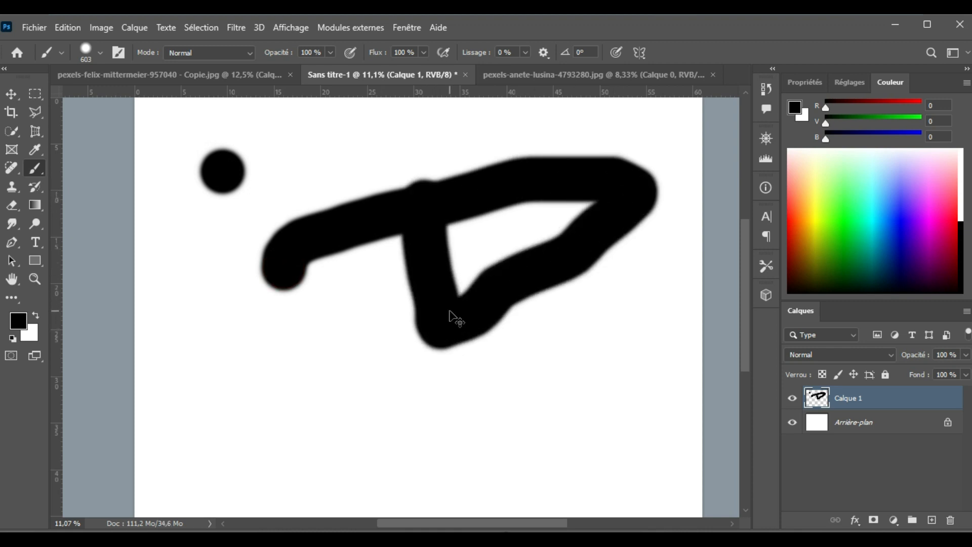
key("ctrl+z")
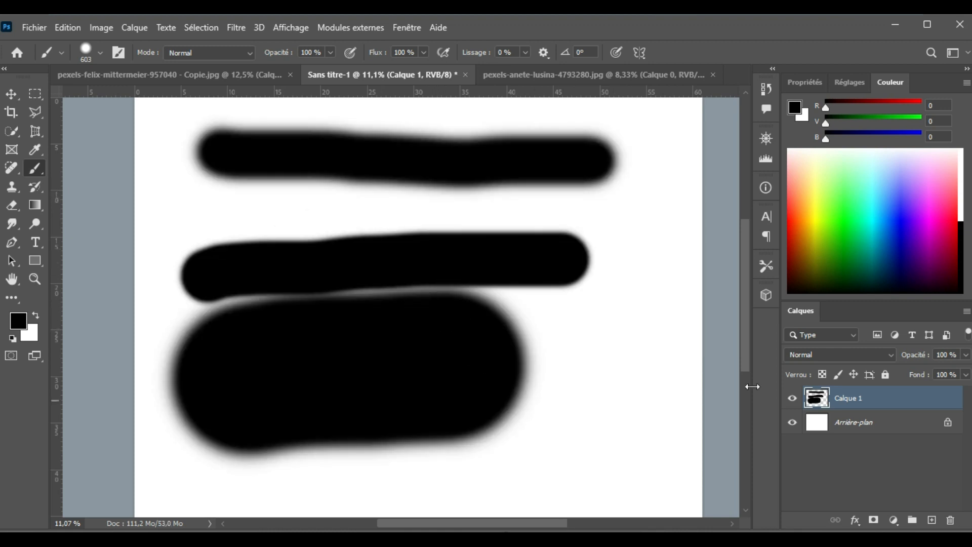
- Delete the painted layer Calque 1 and add two new empty layers above the background
mouse_move(925, 394)
left_mouse_down()
mouse_move(929, 510)
mouse_move(942, 513)
mouse_move(943, 506)
mouse_move(950, 520)
left_mouse_up()
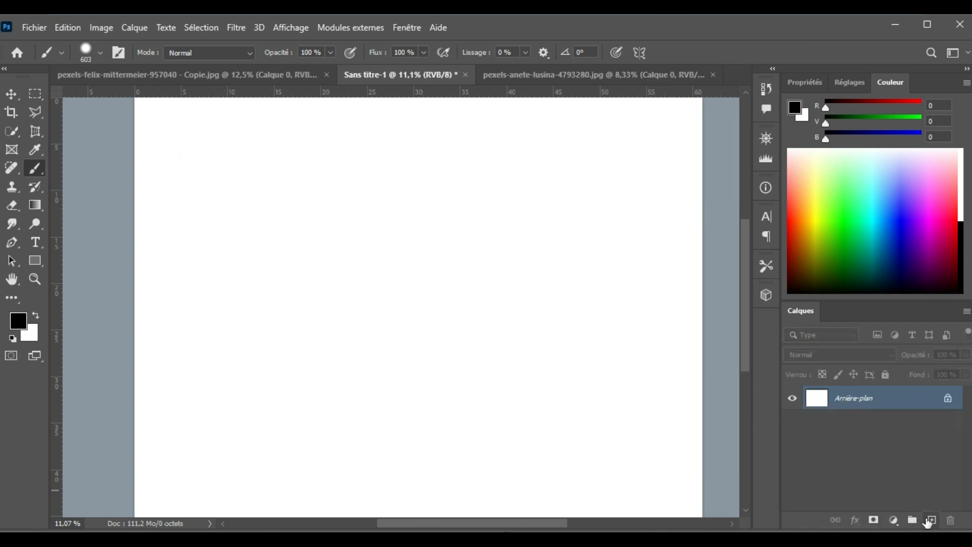
left_click(931, 520)
left_click(931, 520)
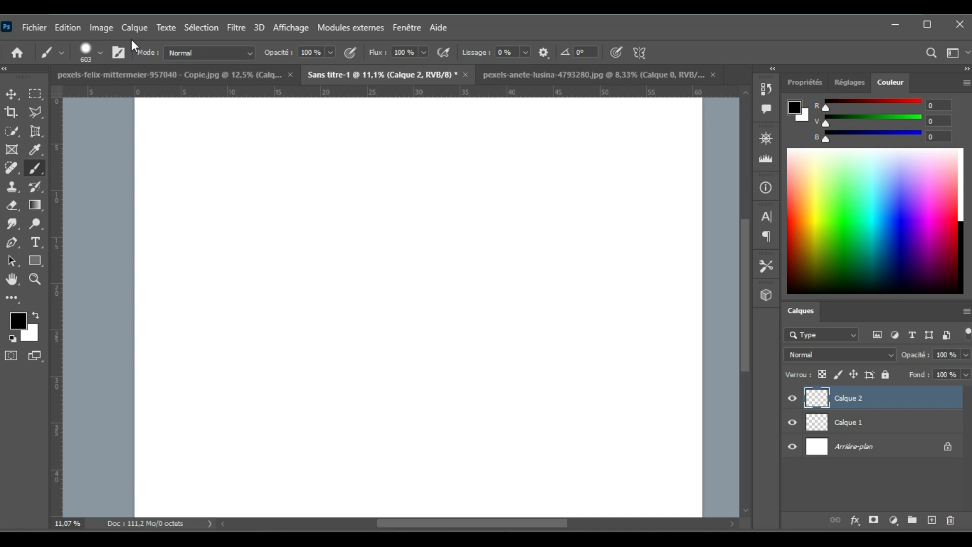
- Set the brush size to 3043 px and paint a single large black dot on Calque 2
left_click(101, 53)
left_click_drag(108, 96, 117, 93)
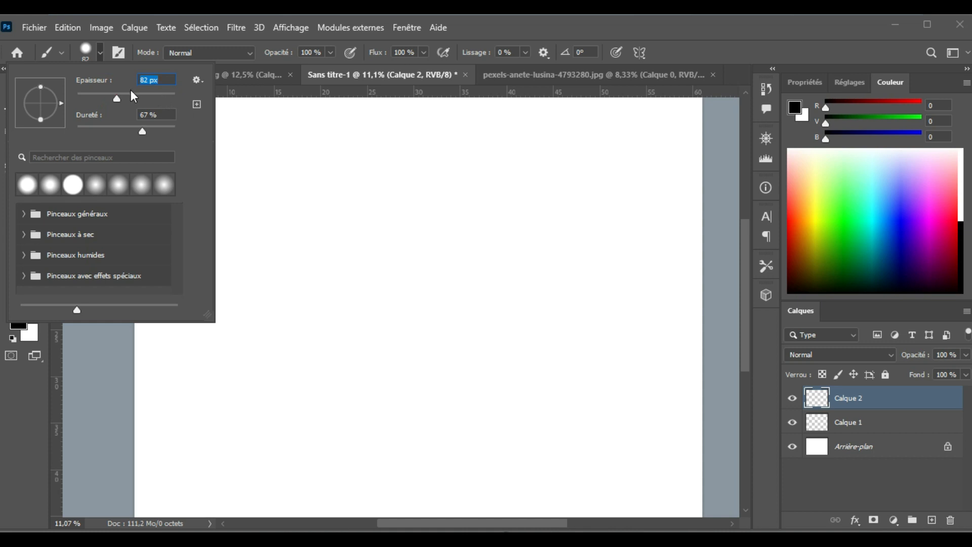
left_click_drag(131, 91, 142, 96)
left_click(141, 95)
left_click(151, 96)
left_click(160, 95)
left_click(168, 96)
left_click(171, 94)
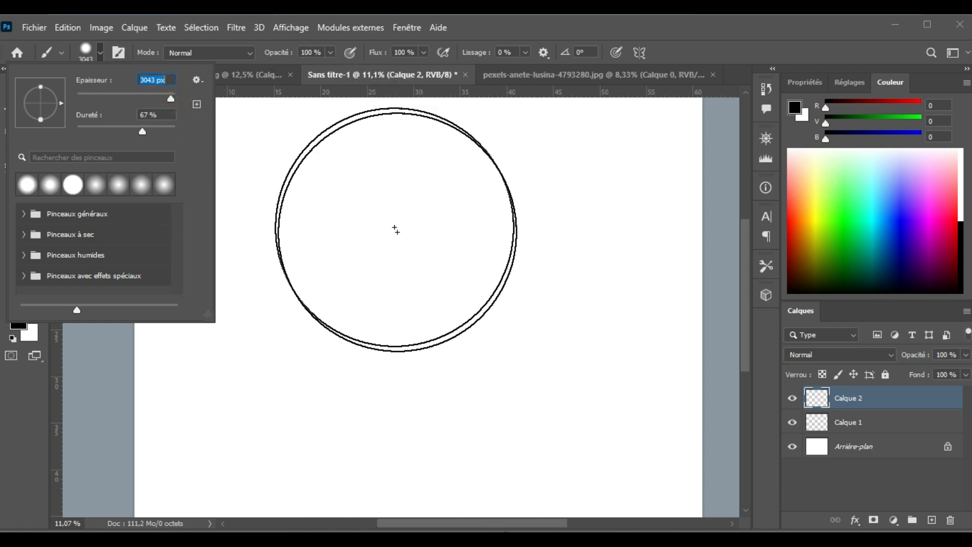
key("Return")
left_click(395, 244)
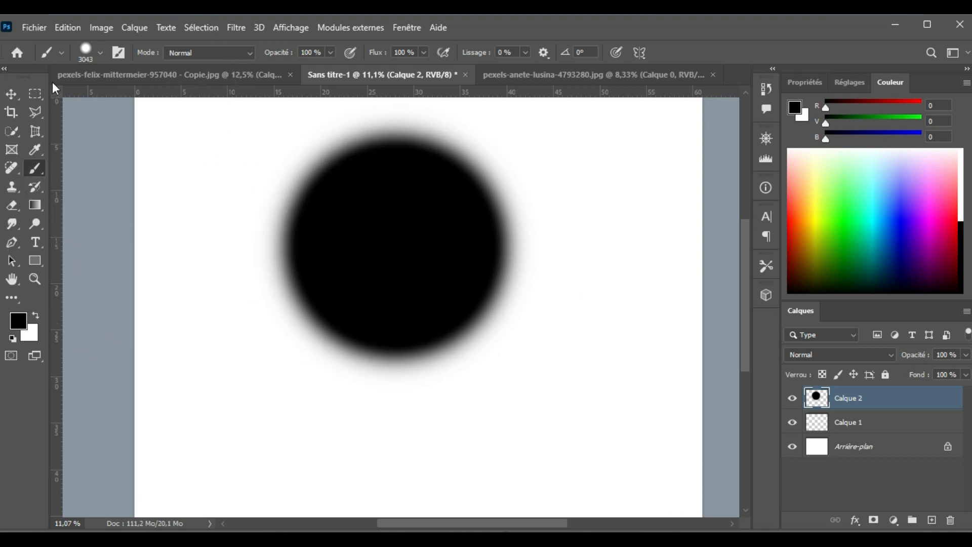
- Reduce the brush size to 101 px and undo the large black dot on Calque 2
left_click(96, 51)
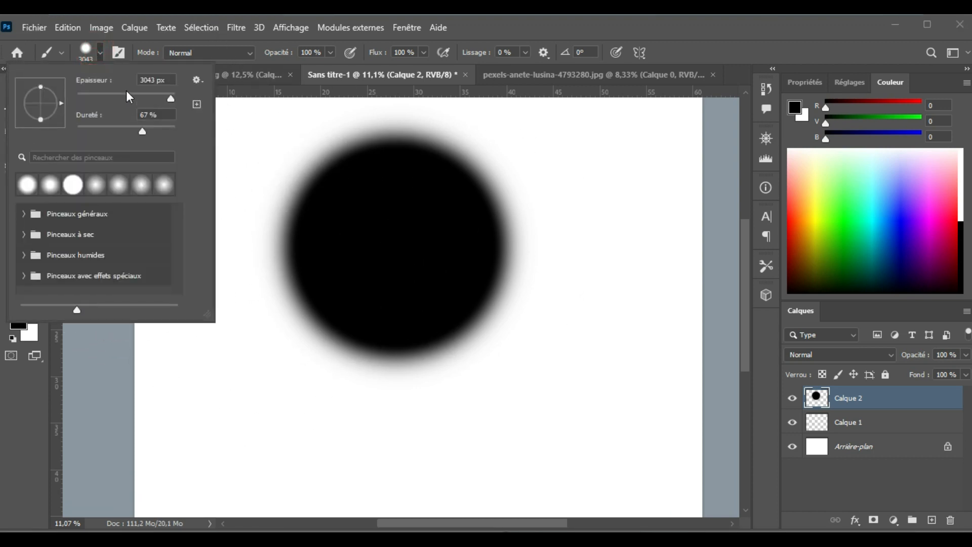
left_click(126, 93)
type("3043")
key("Return")
type("101")
key("Return")
left_click(223, 112)
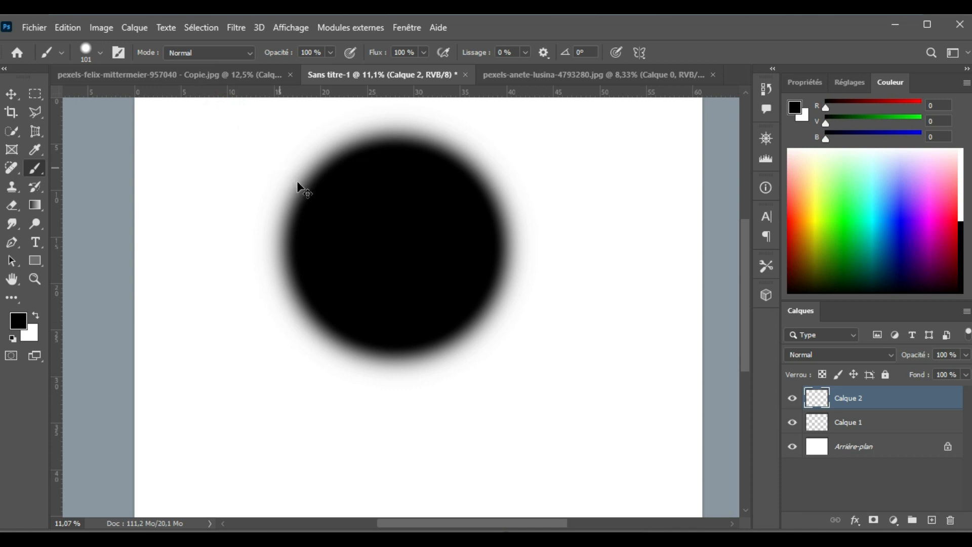
key("ctrl+z")
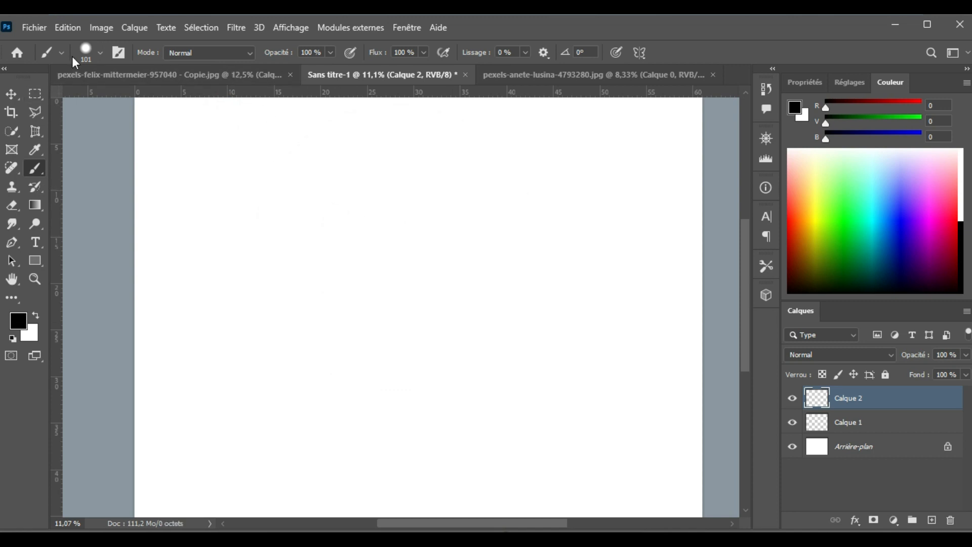
- Set the brush size to 439 px and paint a short looped black stroke in the upper middle of the canvas
left_click(100, 53)
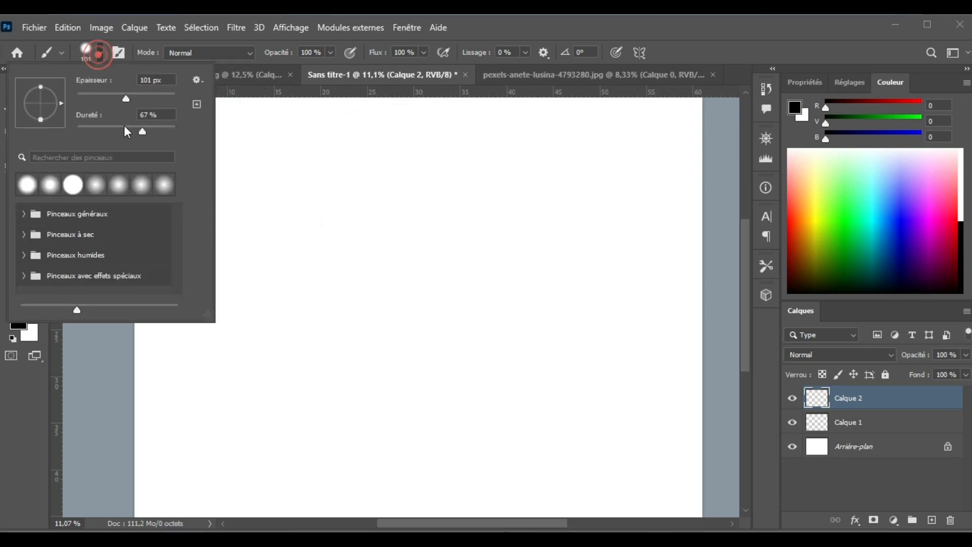
left_click(139, 99)
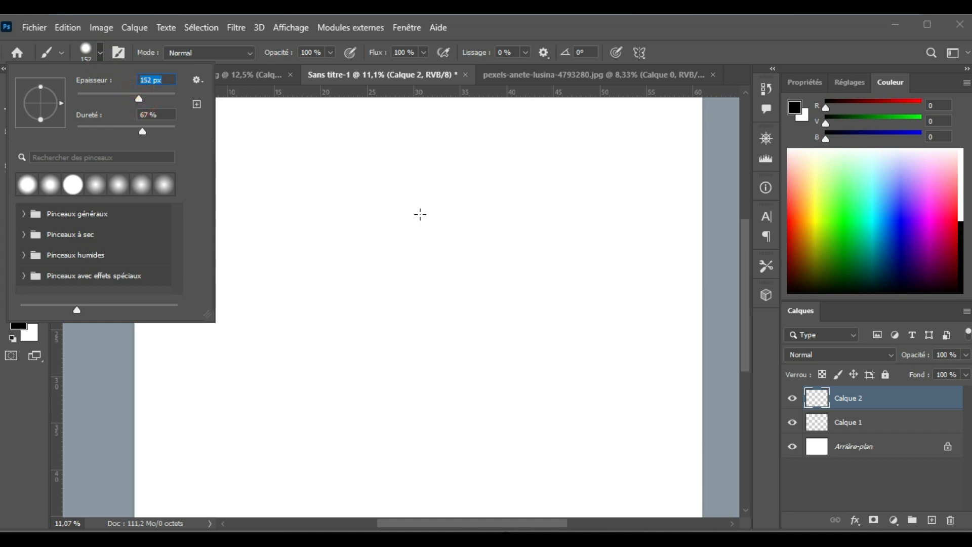
left_click(163, 91)
mouse_move(370, 167)
left_mouse_down()
mouse_move(388, 211)
mouse_move(429, 191)
mouse_move(436, 158)
mouse_move(398, 151)
mouse_move(360, 208)
left_mouse_up()
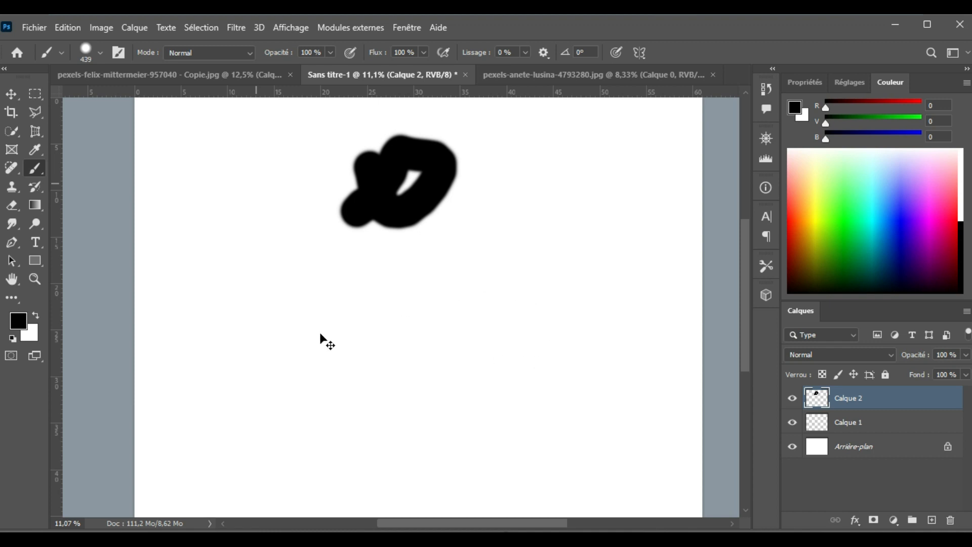
- Try the Précis option for the painting tool pointers in the cursor preferences
key("ctrl+k")
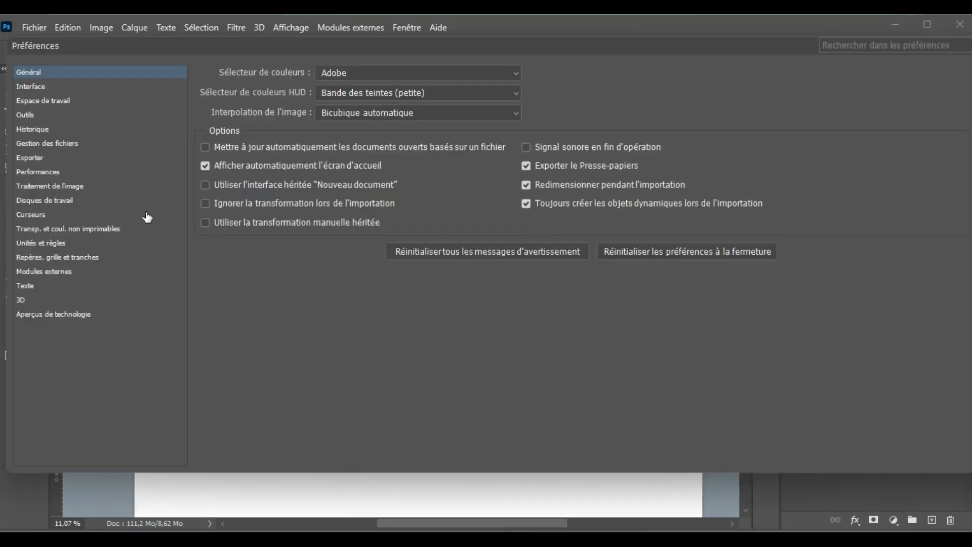
left_click(27, 217)
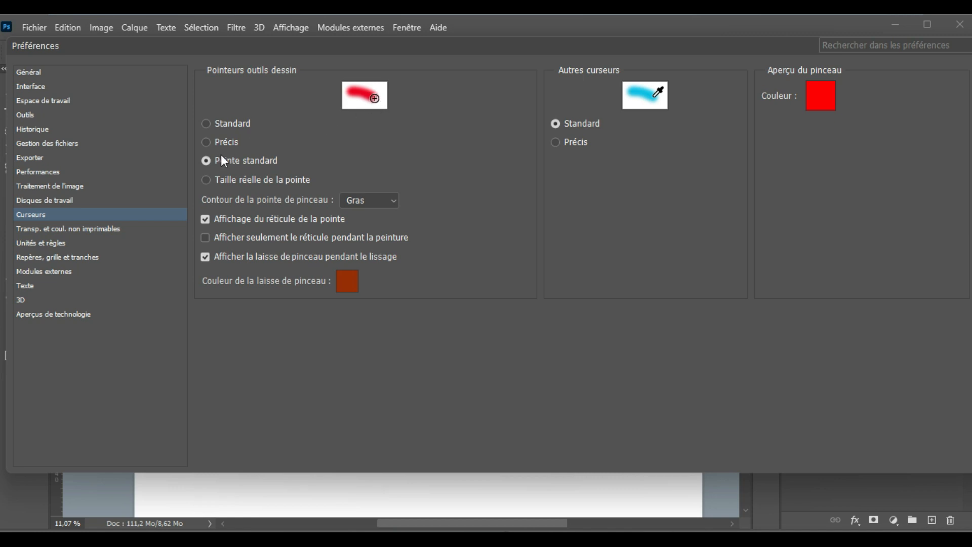
left_click(206, 142)
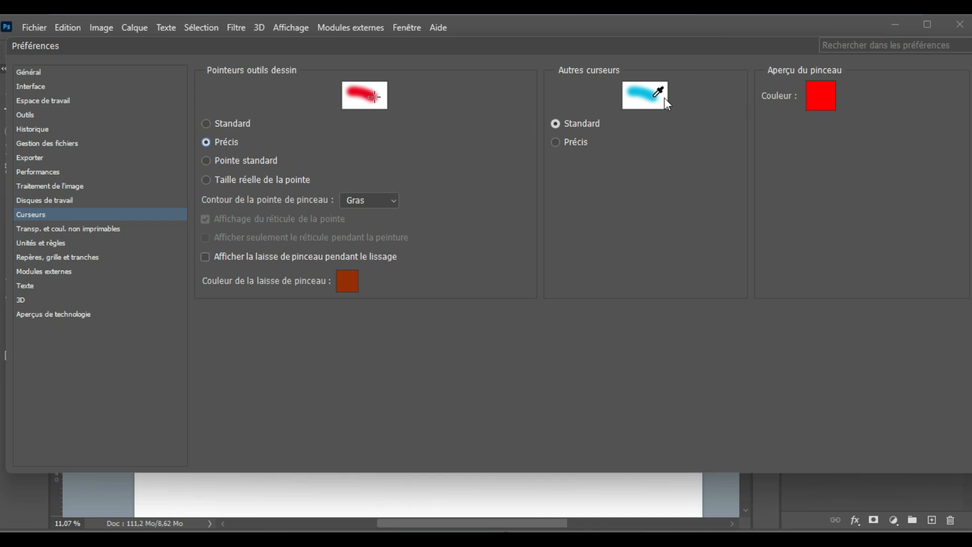
left_click(678, 57)
left_click_drag(624, 51, 476, 90)
left_click(886, 85)
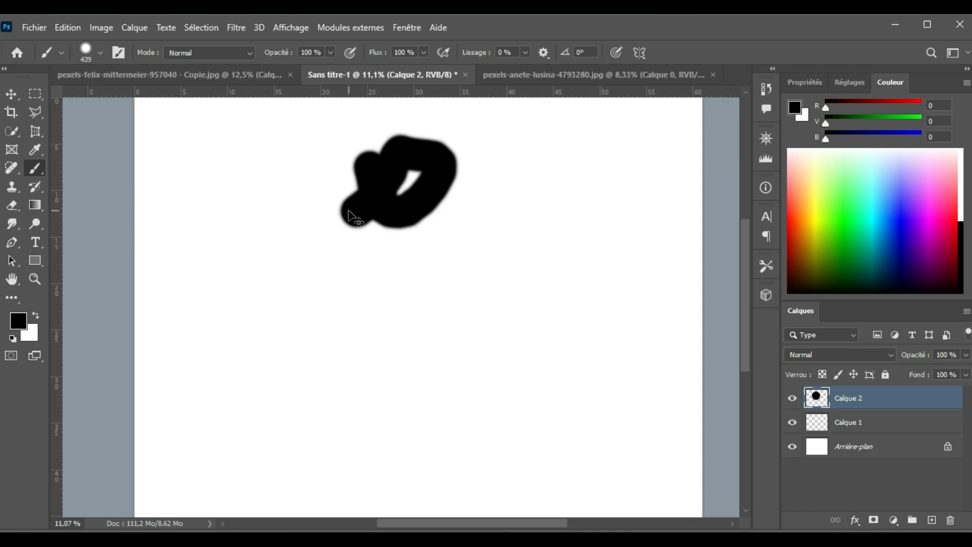
- Undo the looped brush stroke and delete the layer Calque 2
key("ctrl+z")
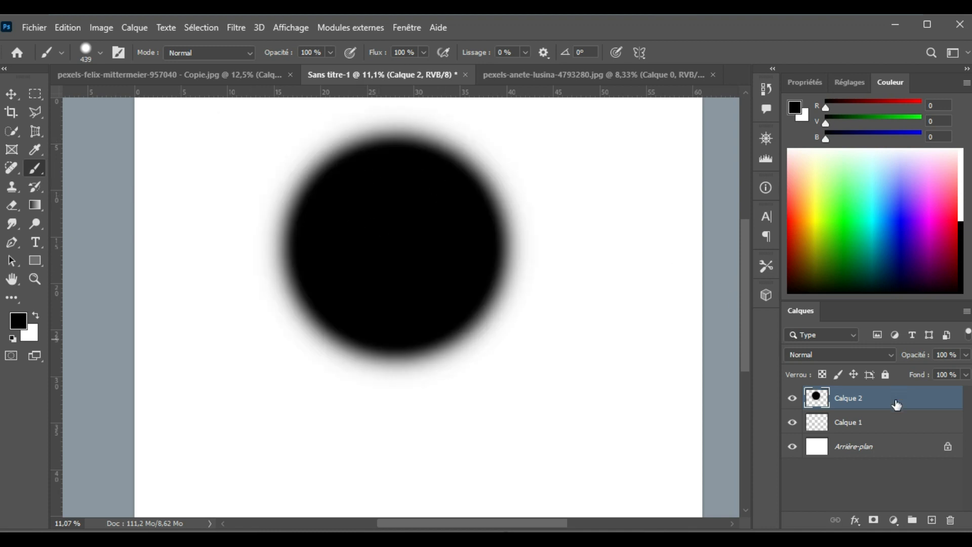
left_click_drag(892, 398, 950, 520)
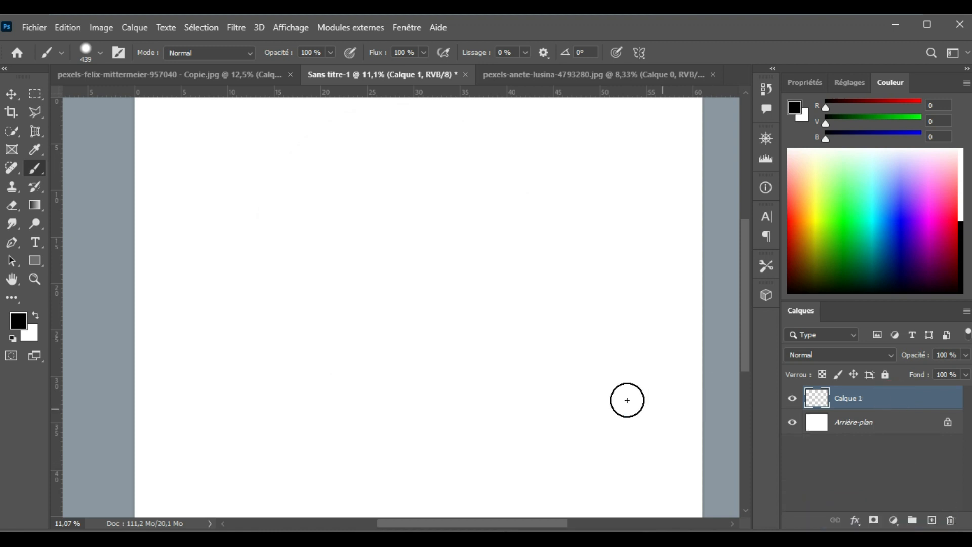
- Set the brush size to 112 px and handwrite "J'écris" in black across the upper part of Calque 1
left_click(97, 53)
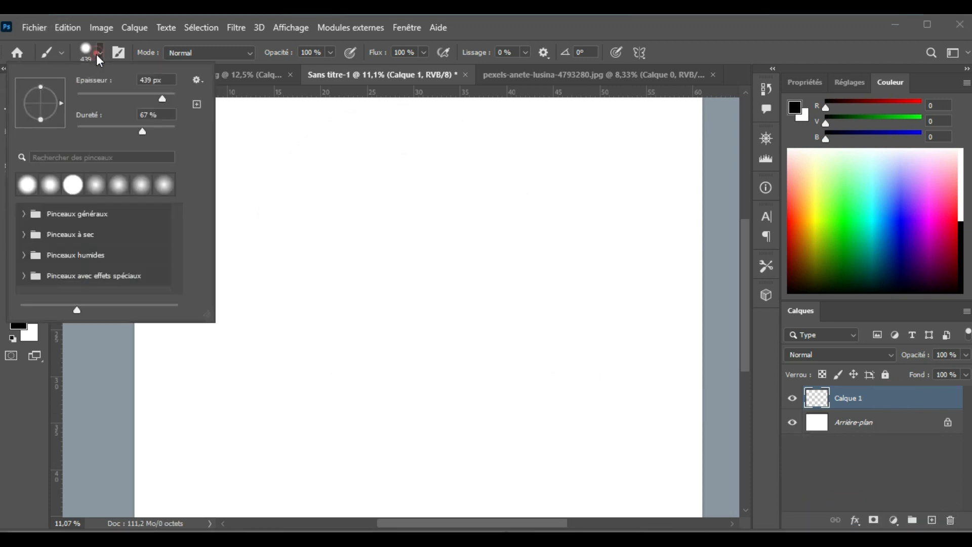
left_click(130, 98)
left_click(129, 98)
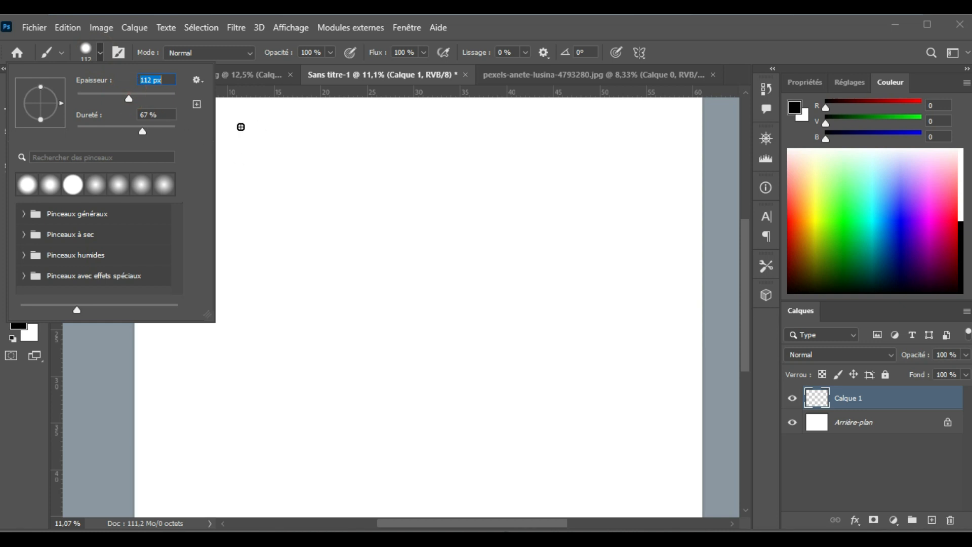
mouse_move(237, 131)
left_mouse_down()
mouse_move(299, 140)
mouse_move(221, 207)
left_mouse_up()
mouse_move(290, 183)
left_mouse_down()
mouse_move(306, 182)
mouse_move(293, 177)
mouse_move(288, 203)
left_mouse_up()
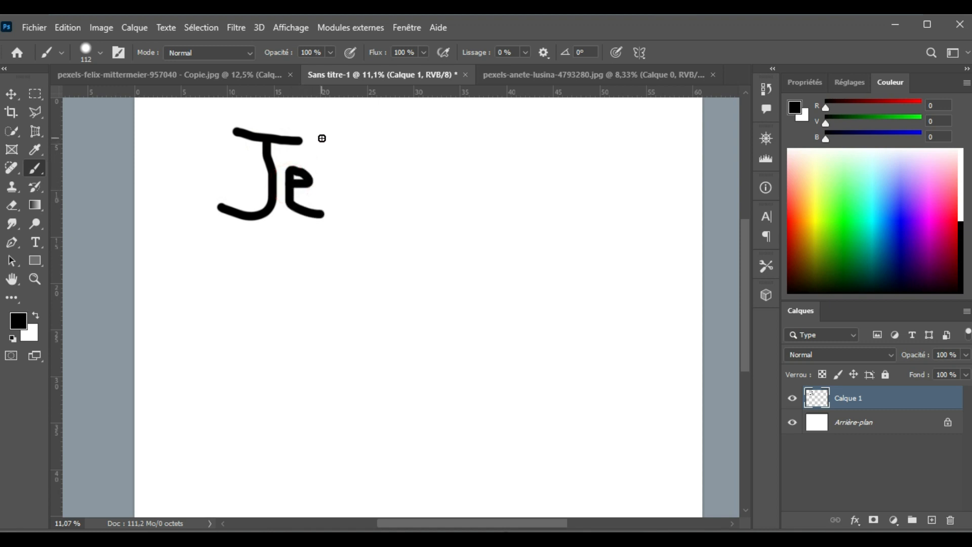
left_click(311, 130)
left_click_drag(315, 142, 317, 149)
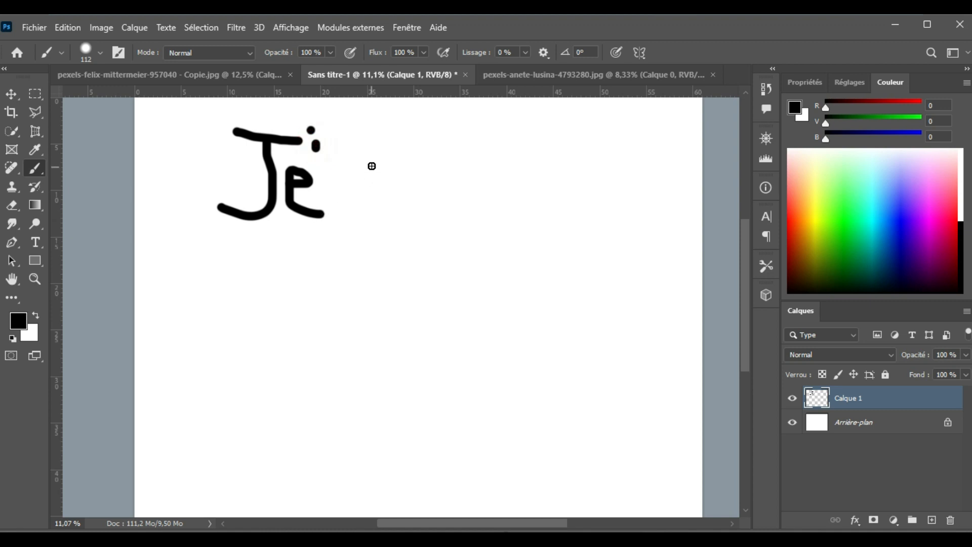
mouse_move(371, 166)
left_mouse_down()
mouse_move(348, 172)
mouse_move(379, 222)
left_mouse_up()
left_click(399, 171)
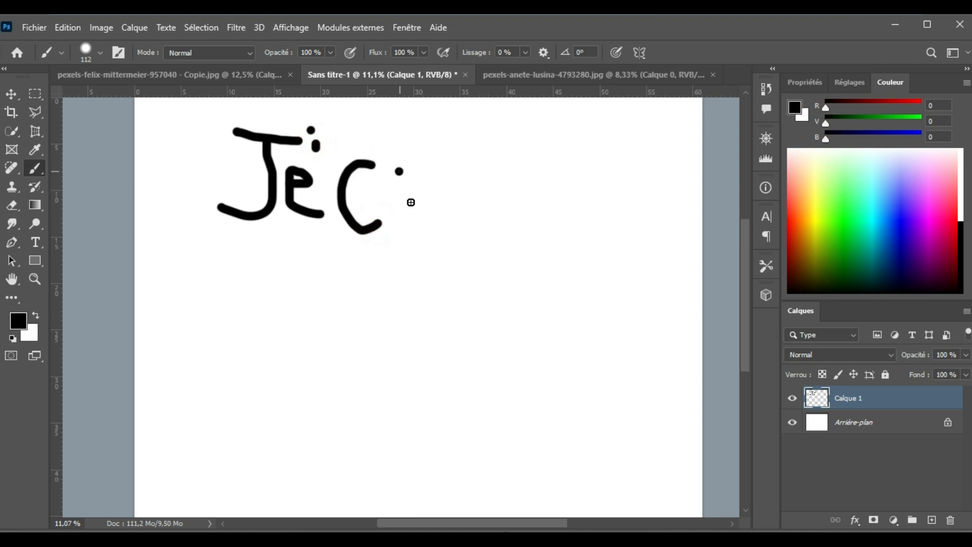
mouse_move(399, 172)
left_mouse_down()
mouse_move(414, 228)
mouse_move(441, 175)
mouse_move(489, 225)
left_mouse_up()
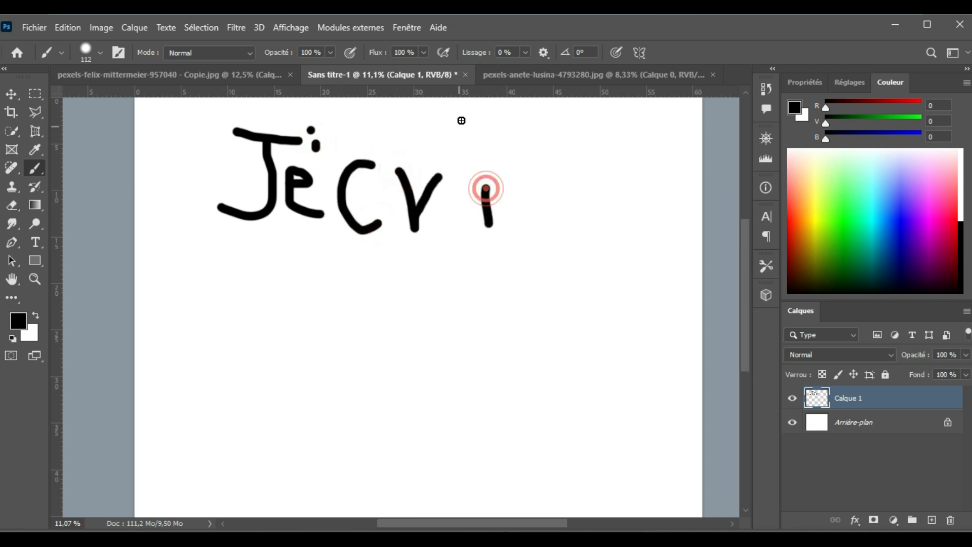
left_click(481, 158)
mouse_move(530, 164)
left_mouse_down()
mouse_move(517, 198)
mouse_move(538, 211)
mouse_move(522, 233)
left_mouse_up()
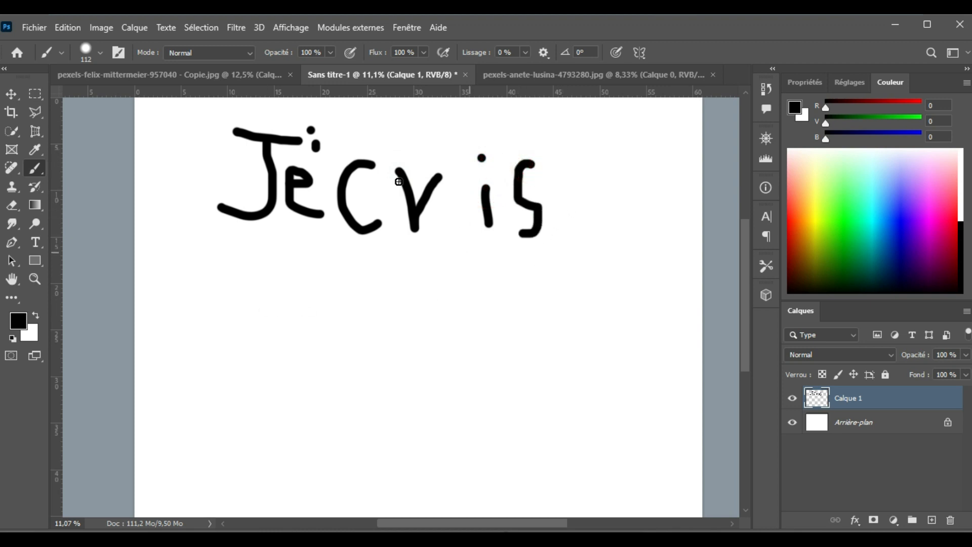
- Undo all the handwritten letter strokes on Calque 1
key("ctrl+z")
key("ctrl+z")
key("ctrl+z")
key("ctrl+z")
key("ctrl+z")
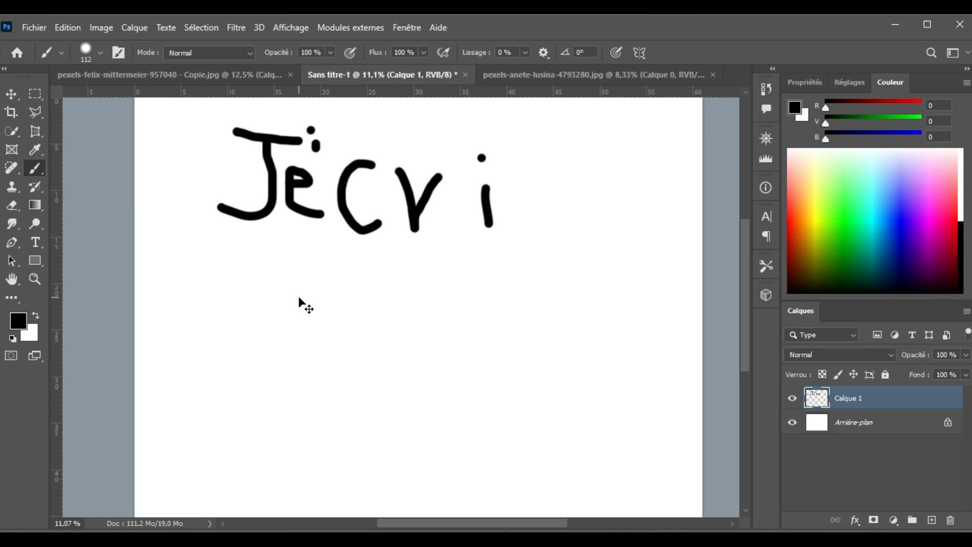
key("ctrl+z")
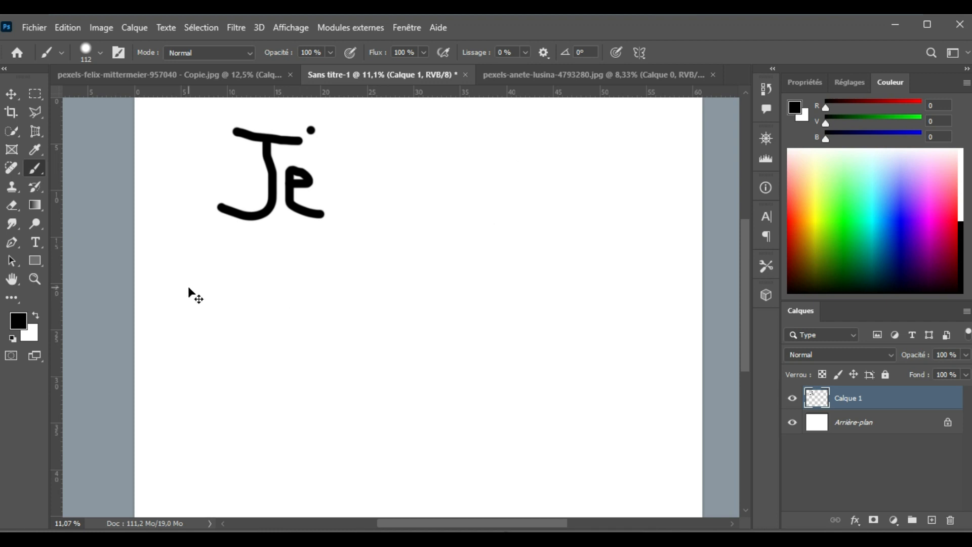
key("ctrl+z")
key("ctrl+z")
key("ctrl+z")
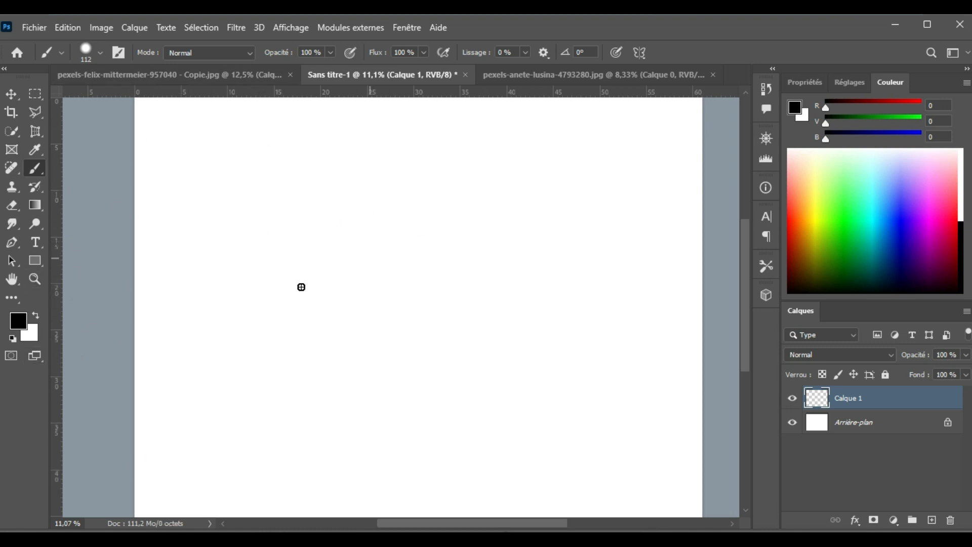
- Set the brush size to 367 px
scroll(294, 278, "up", 1)
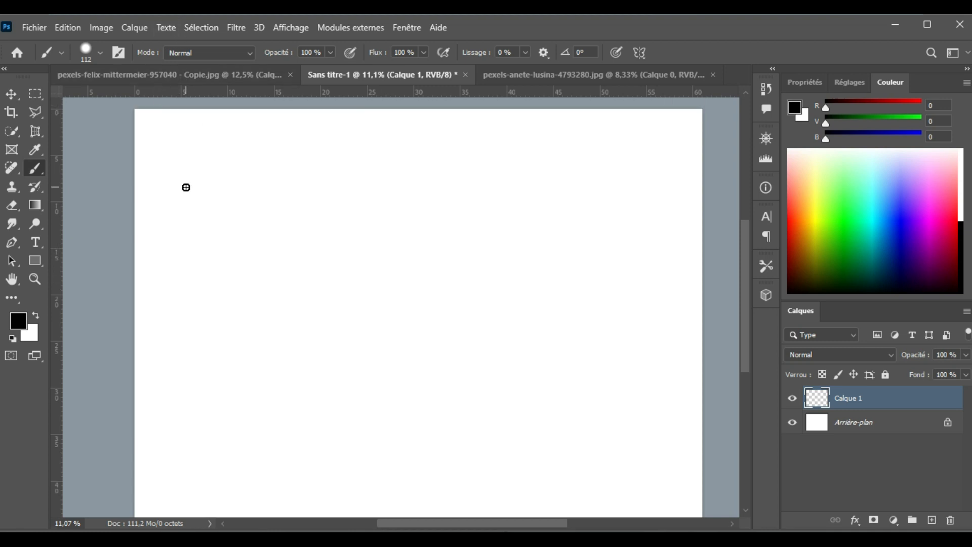
left_click(100, 53)
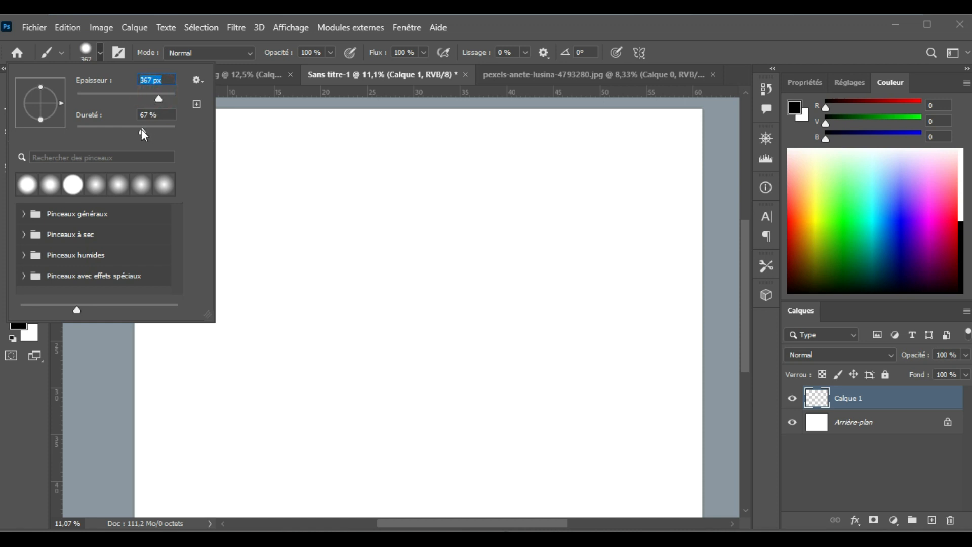
- Set the brush hardness to 0 % and paint a soft black horizontal stroke across the upper part of Calque 1
left_click_drag(142, 131, 89, 141)
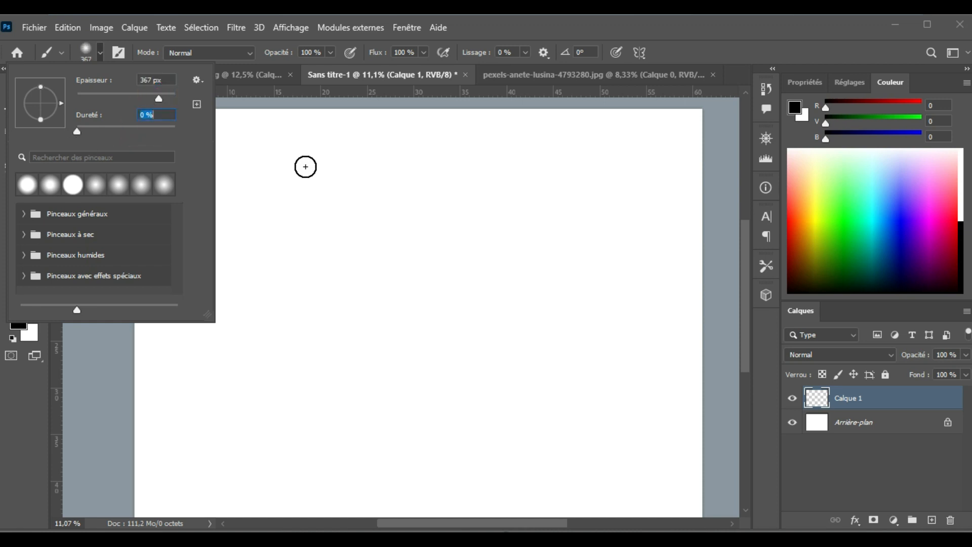
left_click(269, 160)
left_click_drag(271, 162, 483, 167)
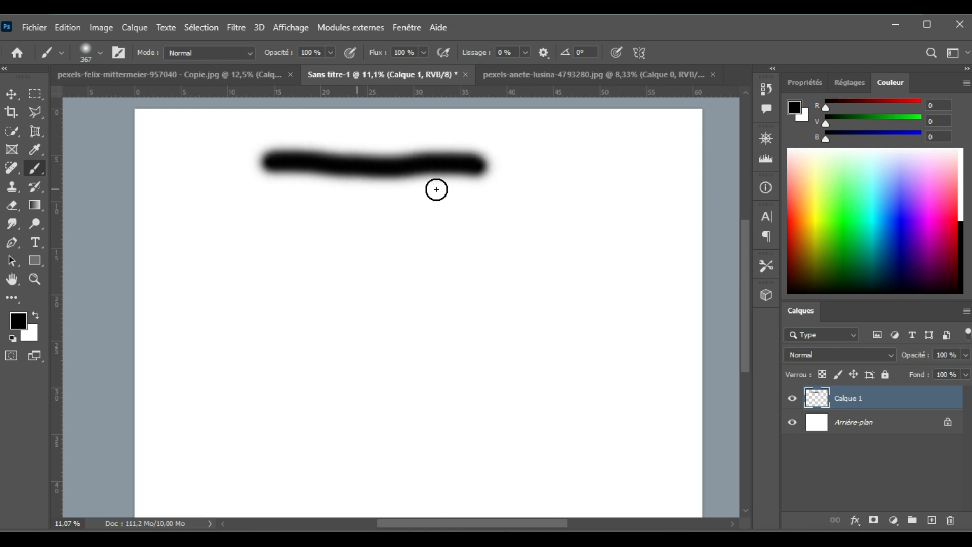
- Set the brush hardness to 98 % and paint a hard-edged black horizontal stroke below the soft one
left_click(99, 54)
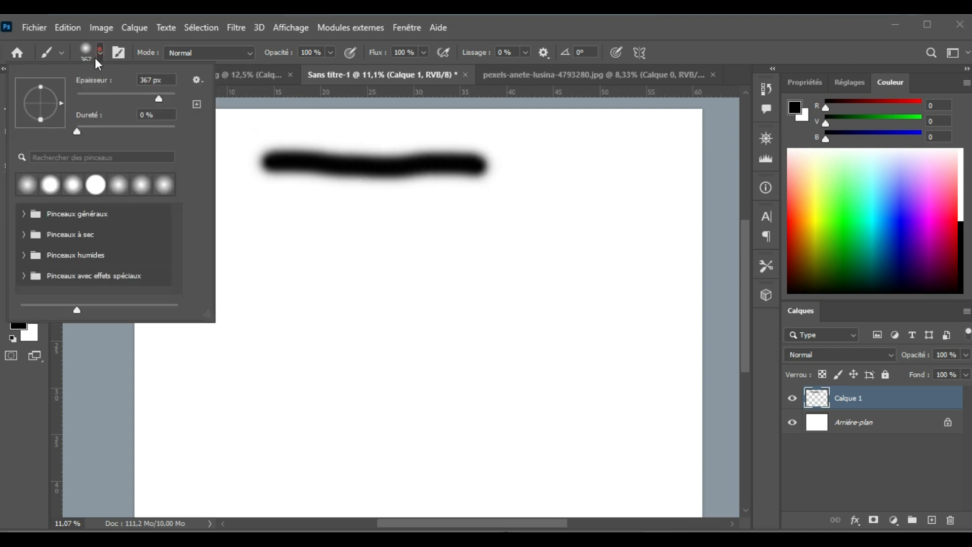
left_click(147, 126)
left_click(173, 126)
left_click(269, 257)
left_click_drag(269, 257, 557, 261)
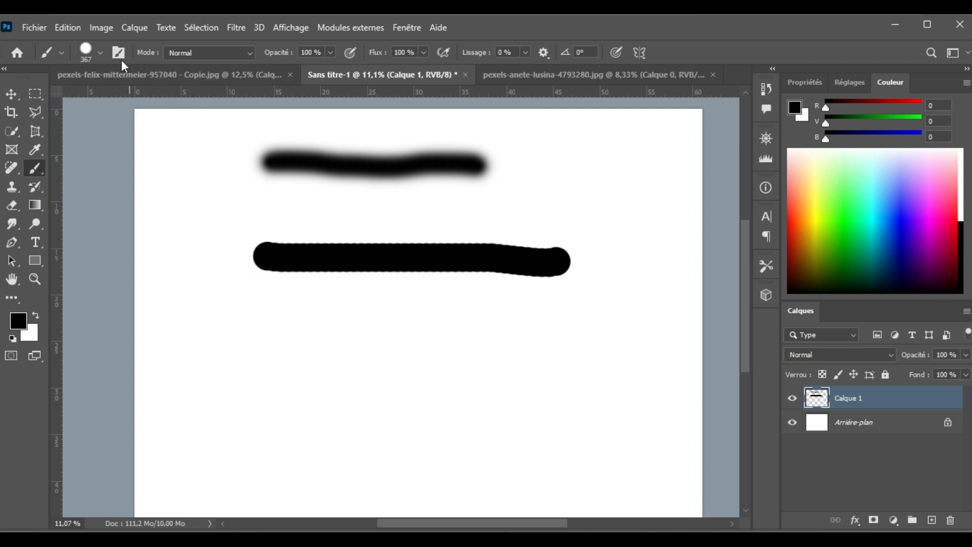
- Set the brush size to 3043 px and paint a huge black stroke across the middle of the canvas
left_click(100, 53)
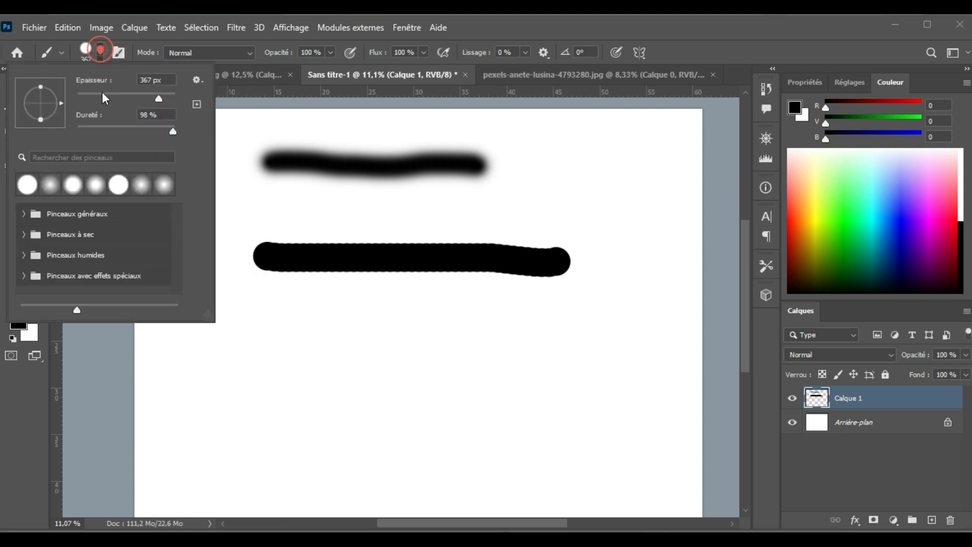
left_click(169, 96)
left_click(163, 93)
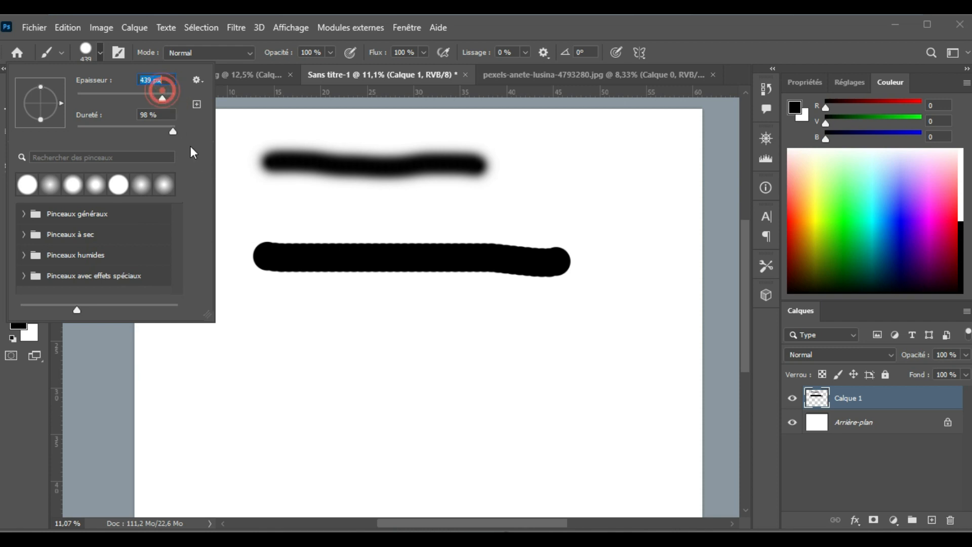
left_click(166, 95)
left_click(171, 95)
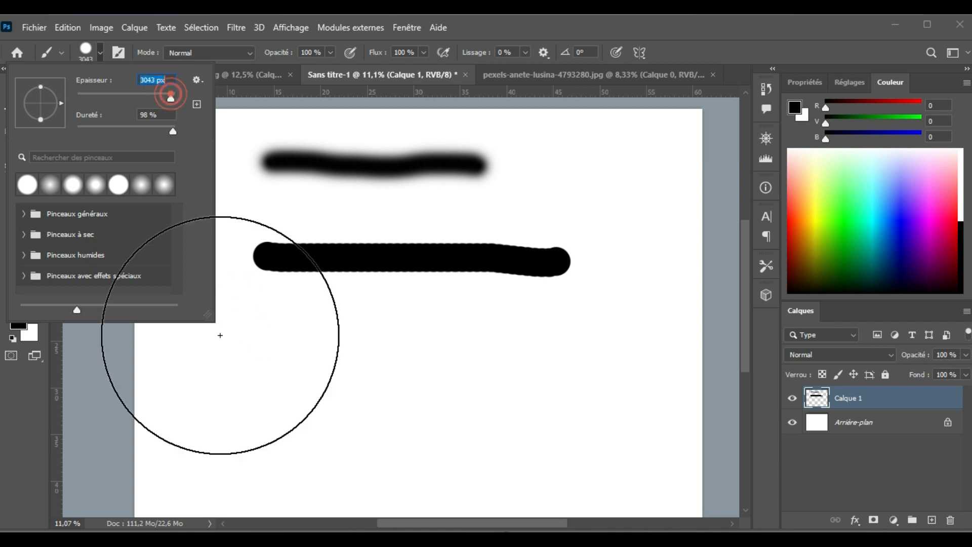
left_click(250, 355)
mouse_move(250, 355)
left_mouse_down()
mouse_move(446, 353)
mouse_move(496, 366)
mouse_move(579, 352)
left_mouse_up()
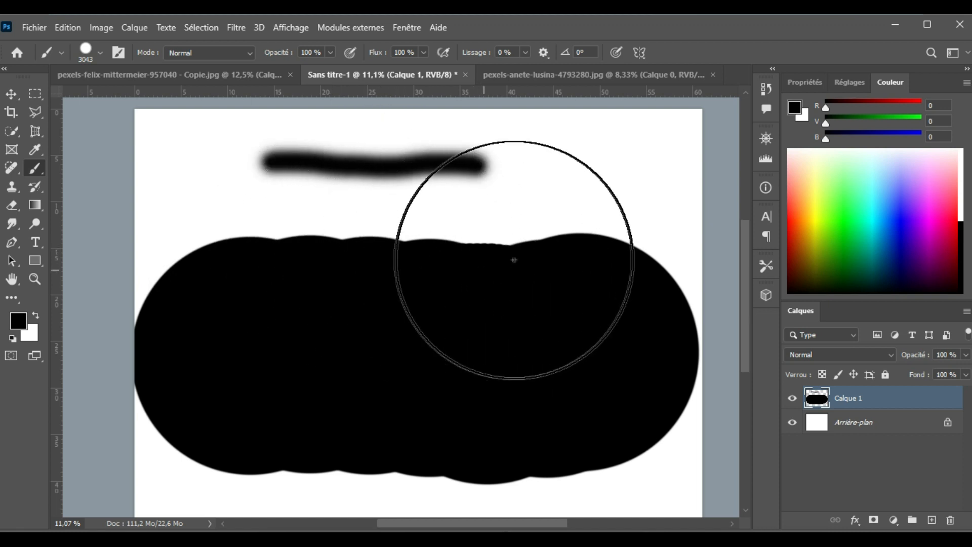
- Set the brush size to 25 px and its hardness to 3 %
left_click(100, 51)
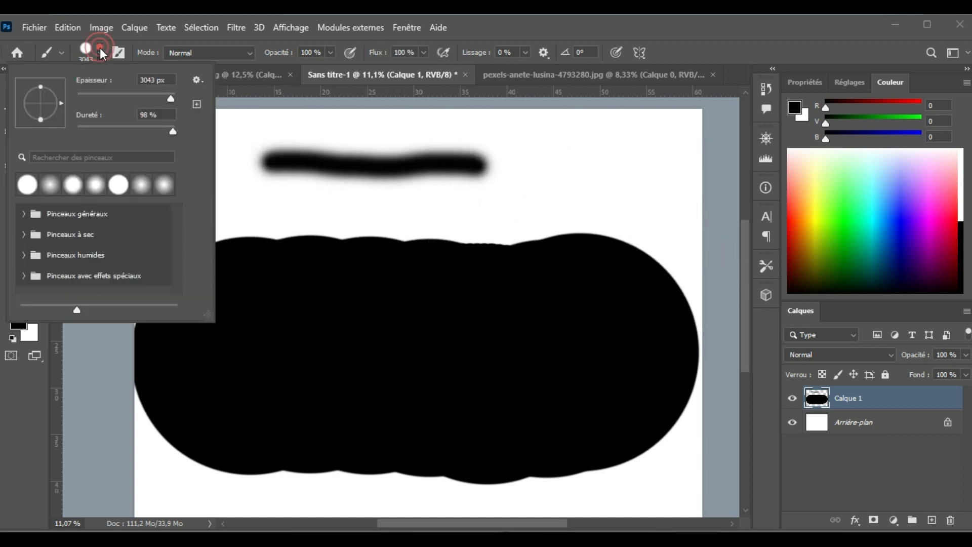
left_click(144, 98)
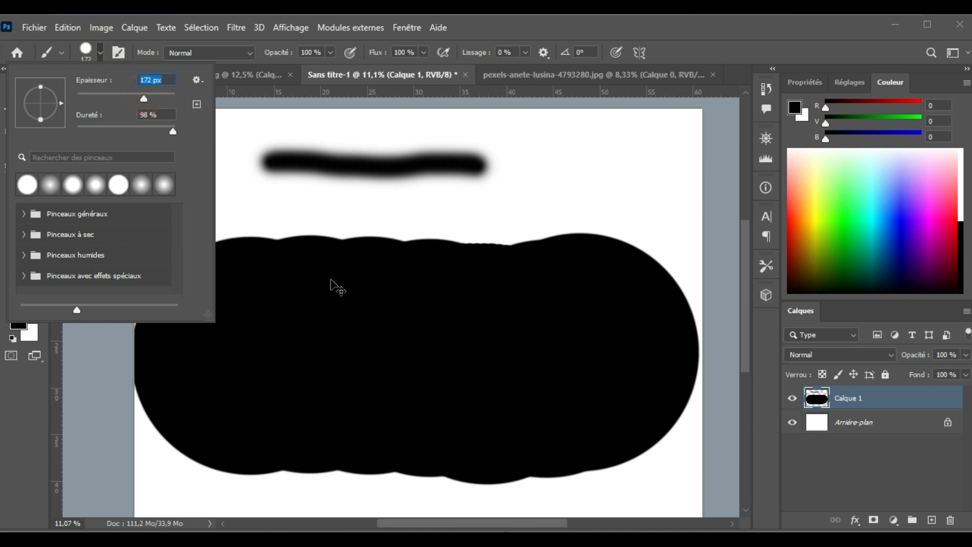
key("ctrl+z")
left_click(117, 96)
left_click(89, 128)
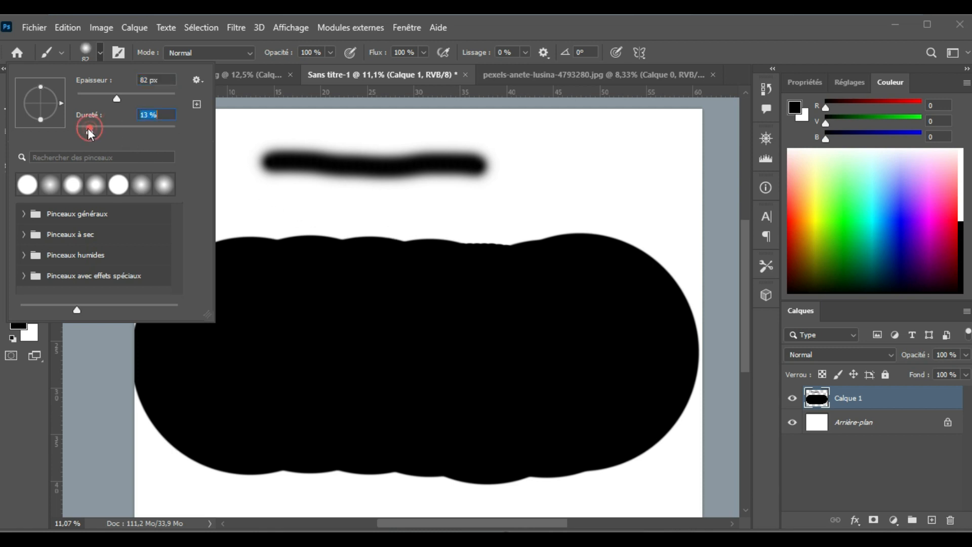
left_click(80, 128)
left_click_drag(160, 93, 89, 95)
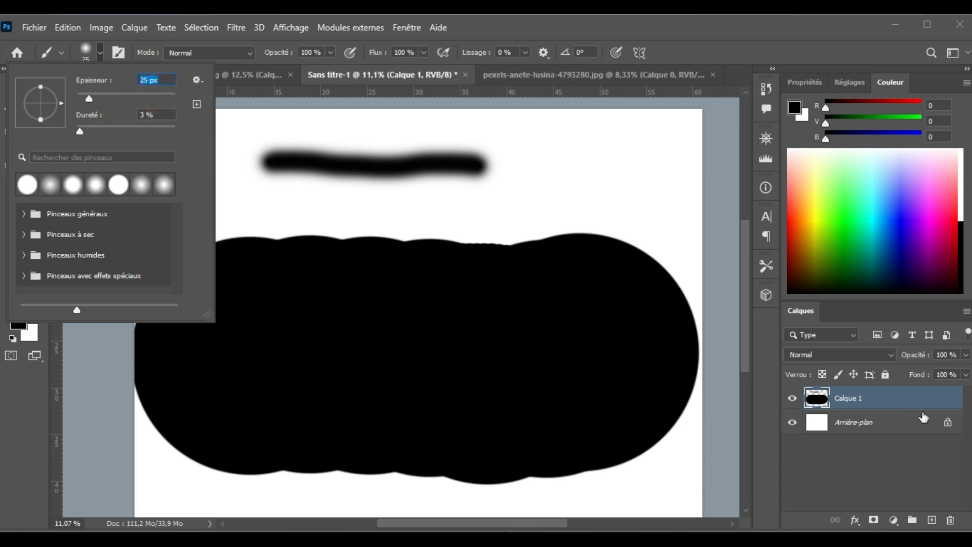
- Delete the painted layer Calque 1 and add a new empty layer above the background
left_click(920, 386)
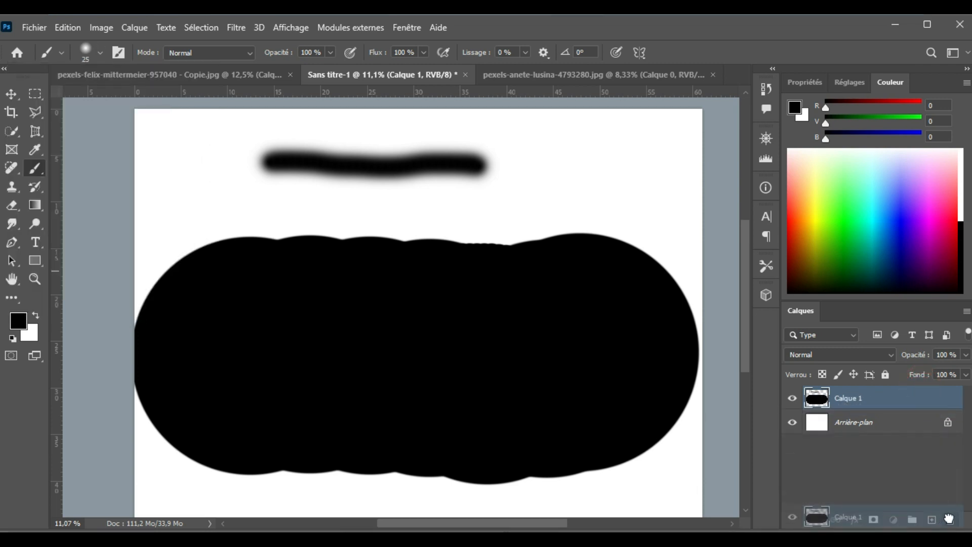
left_click(949, 519)
left_click(932, 520)
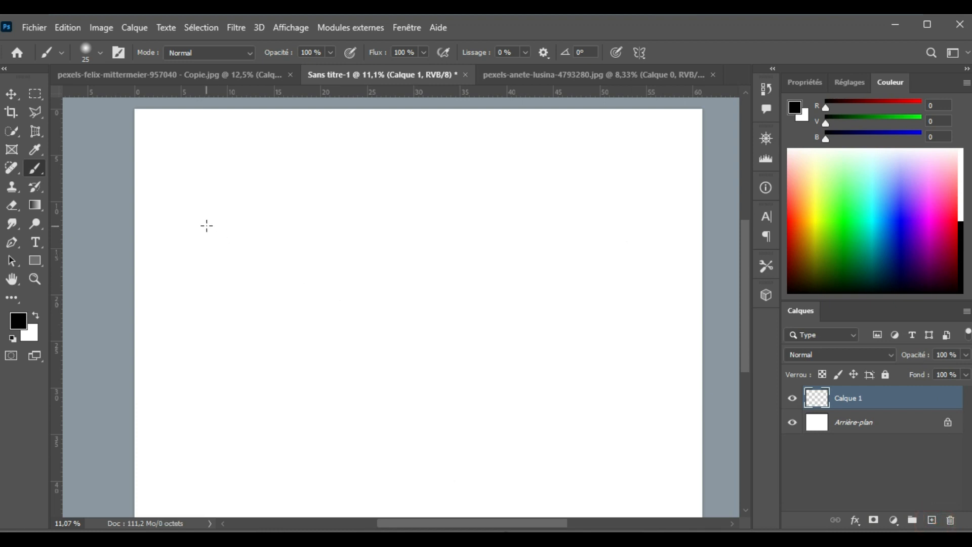
- Try a soft horizontal stroke at 1413 px across the upper part of Calque 1 and undo it
left_click(104, 57)
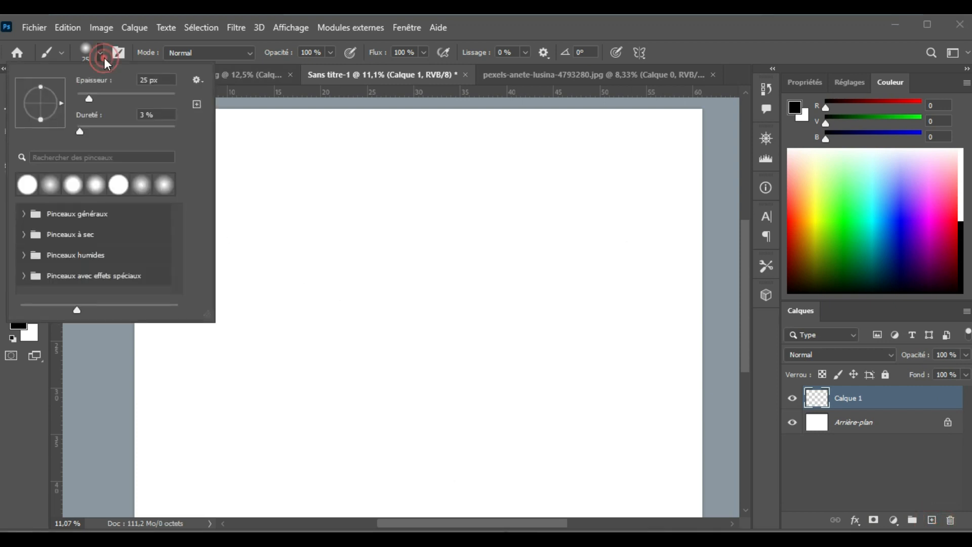
left_click_drag(175, 92, 168, 93)
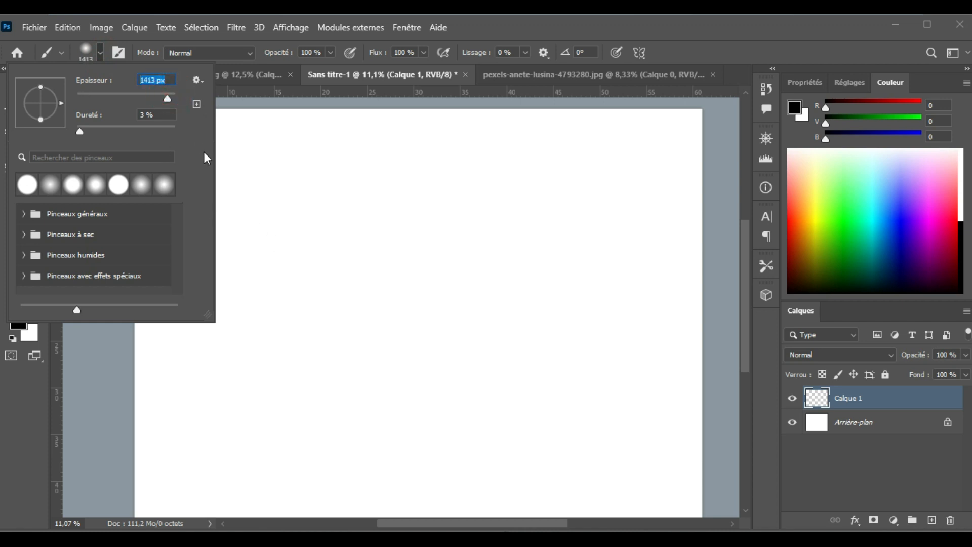
left_click_drag(265, 241, 598, 226)
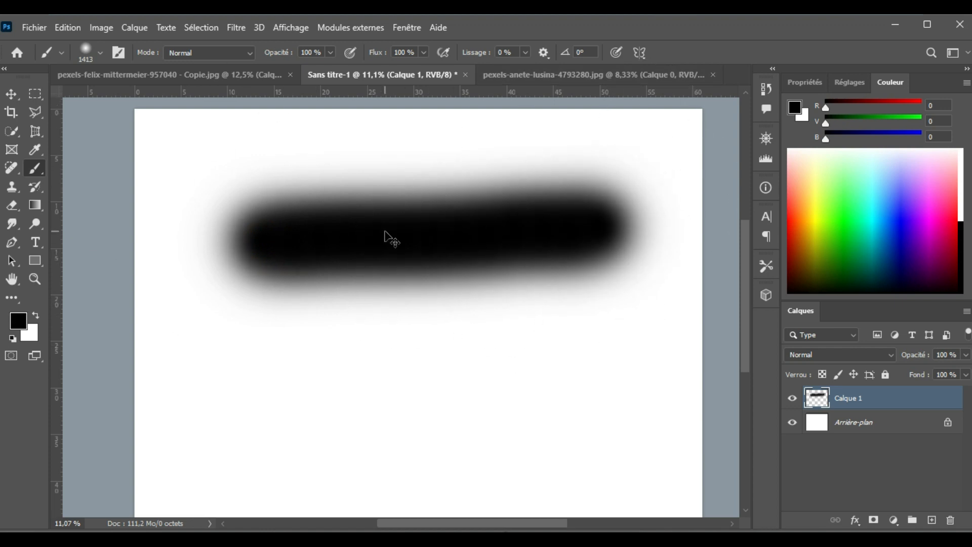
key("ctrl+z")
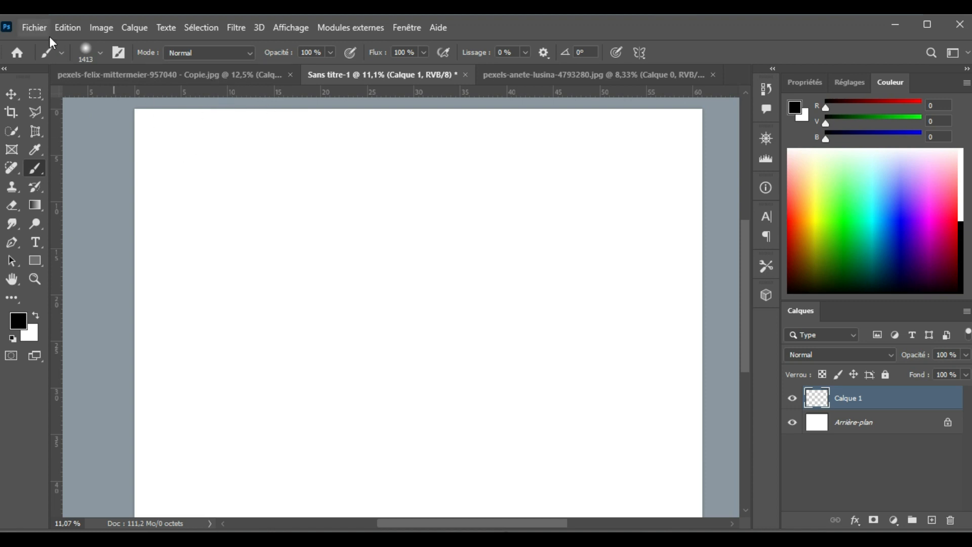
- Choose the Arrondi net preset from Pinceaux généraux and paint a wide hard-edged black stroke across the upper canvas
left_click(101, 52)
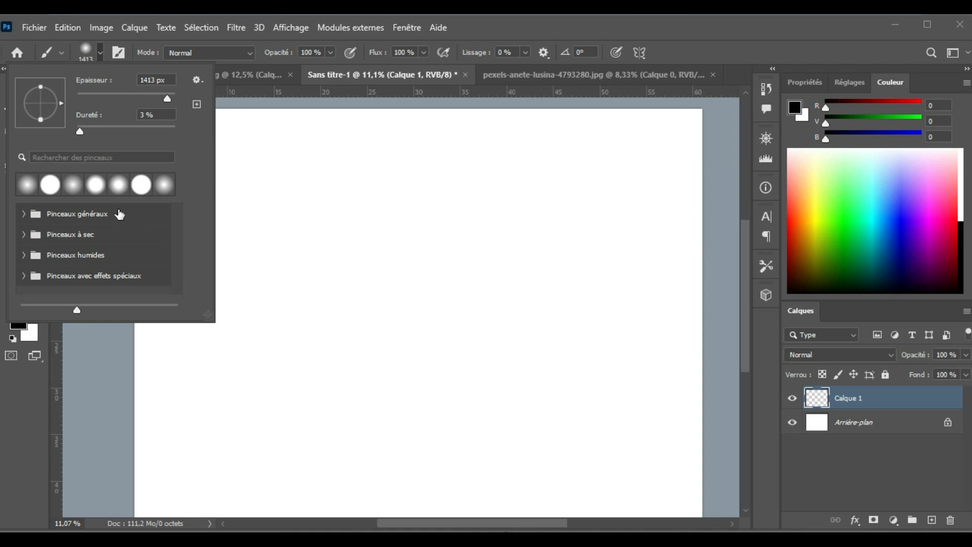
scroll(119, 215, "down", 1)
scroll(120, 215, "up", 1)
left_click(23, 215)
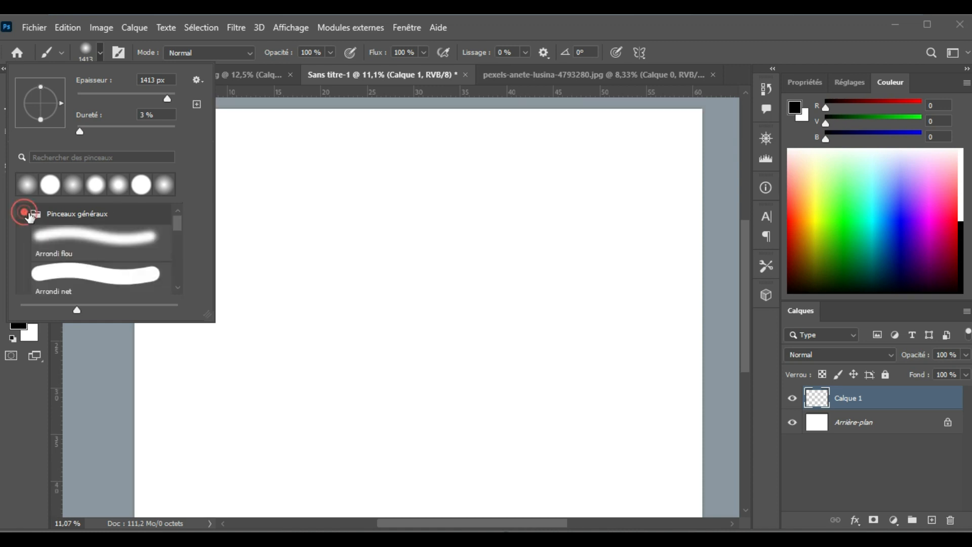
double_click(91, 272)
left_click_drag(194, 218, 500, 212)
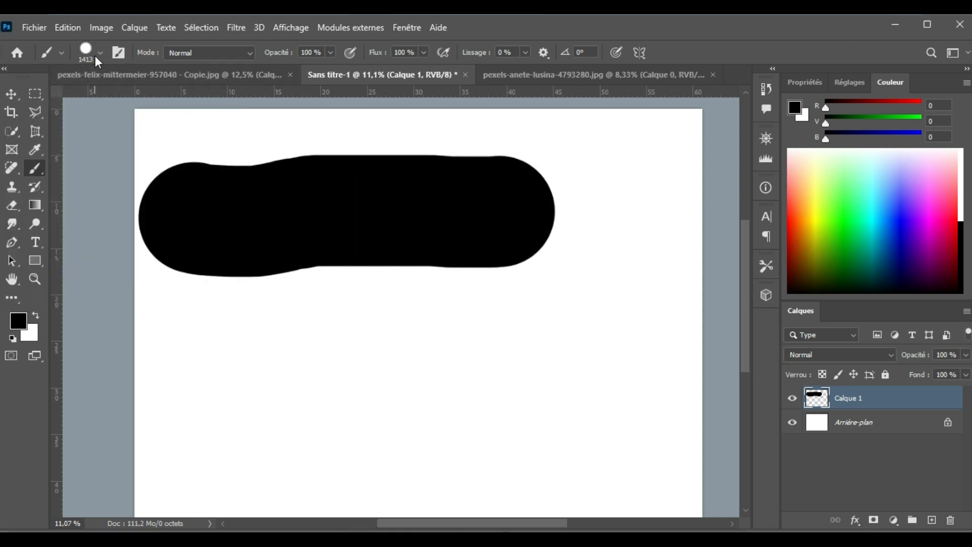
- Paint a soft stroke with the Arrondi flou preset below the hard-edged one and undo both strokes
left_click(96, 54)
double_click(91, 235)
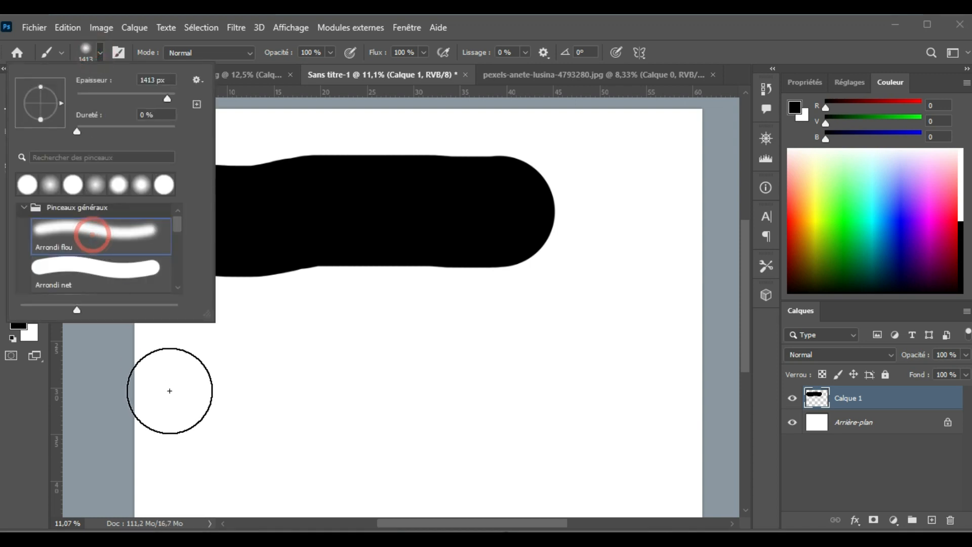
left_click_drag(178, 386, 599, 334)
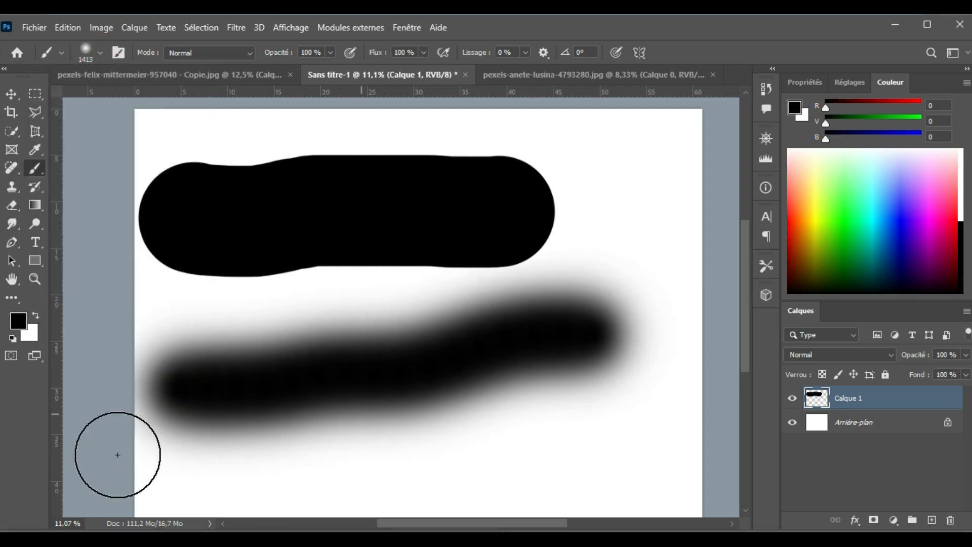
key("ctrl+z")
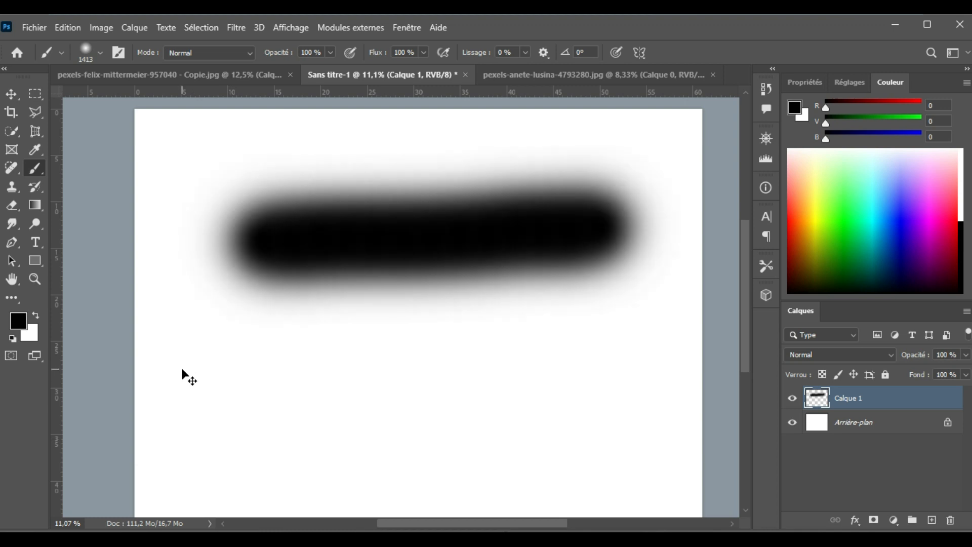
key("ctrl+z")
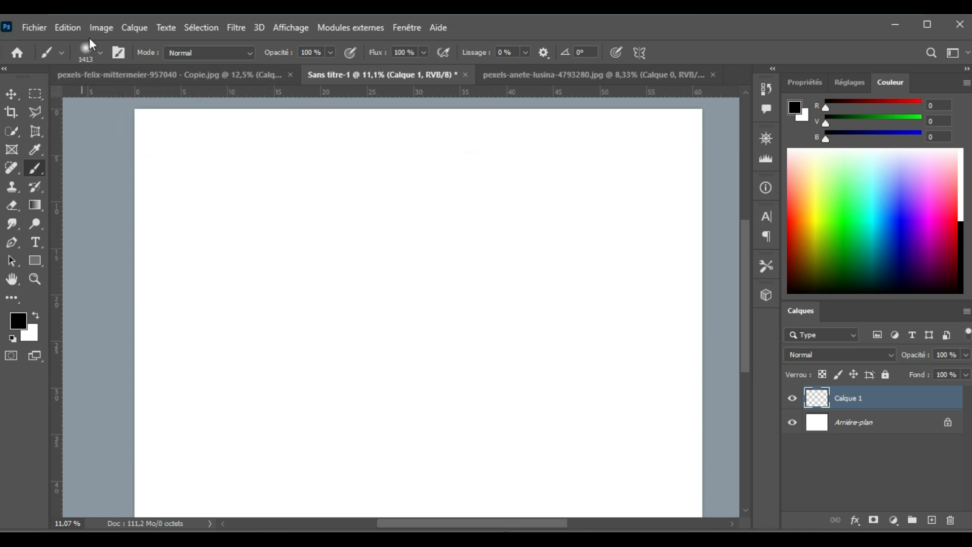
- Choose the Fusain épais bonus de KYLE brush from the Pinceaux à sec presets
left_click(92, 48)
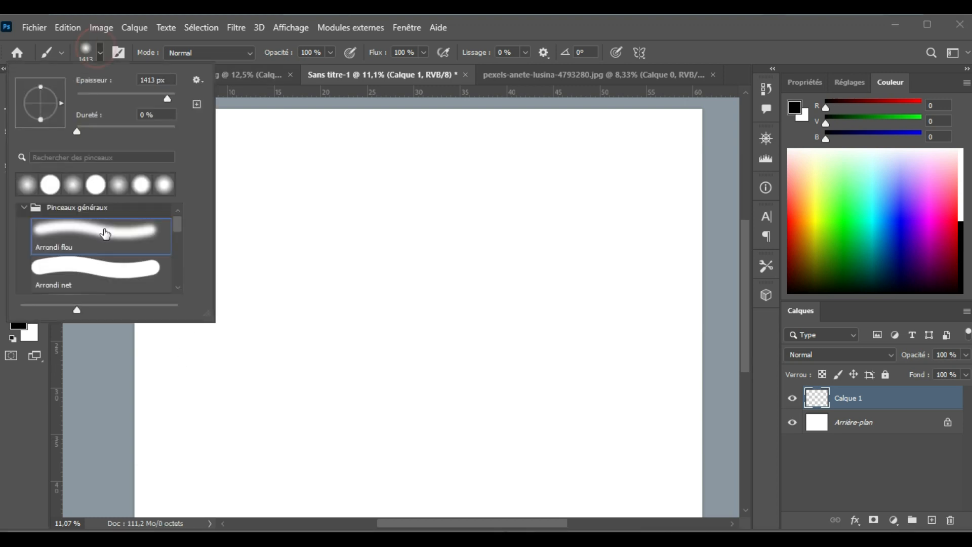
scroll(105, 235, "down", 1)
scroll(105, 234, "down", 4)
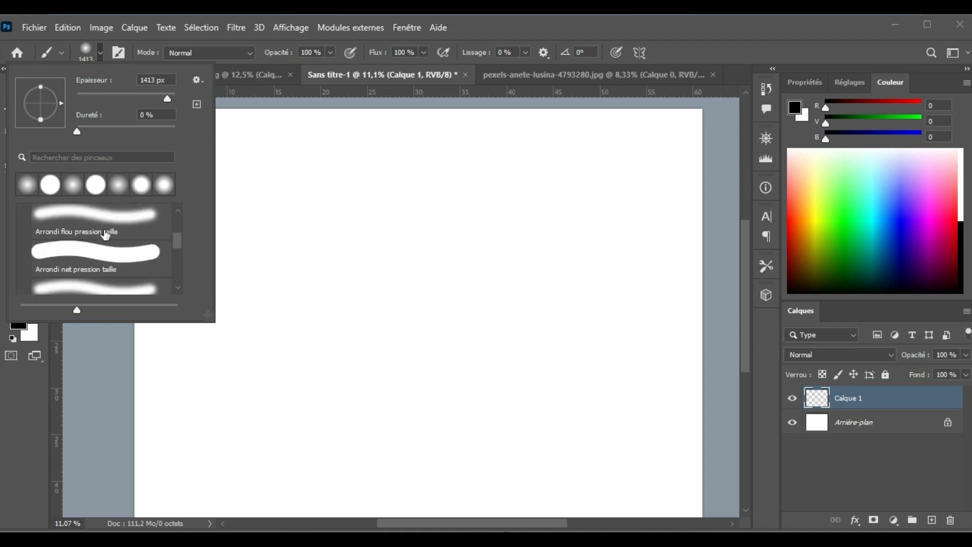
scroll(105, 234, "down", 4)
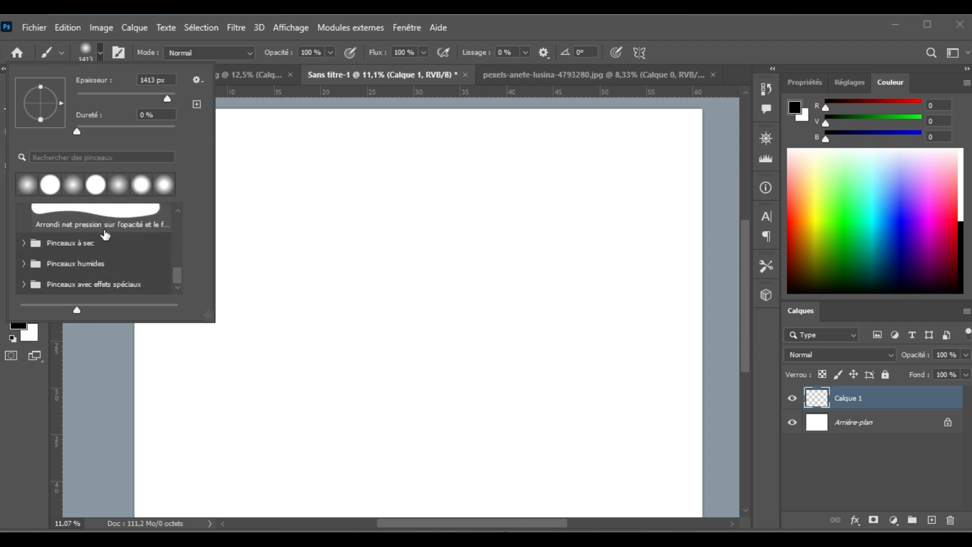
left_click(24, 243)
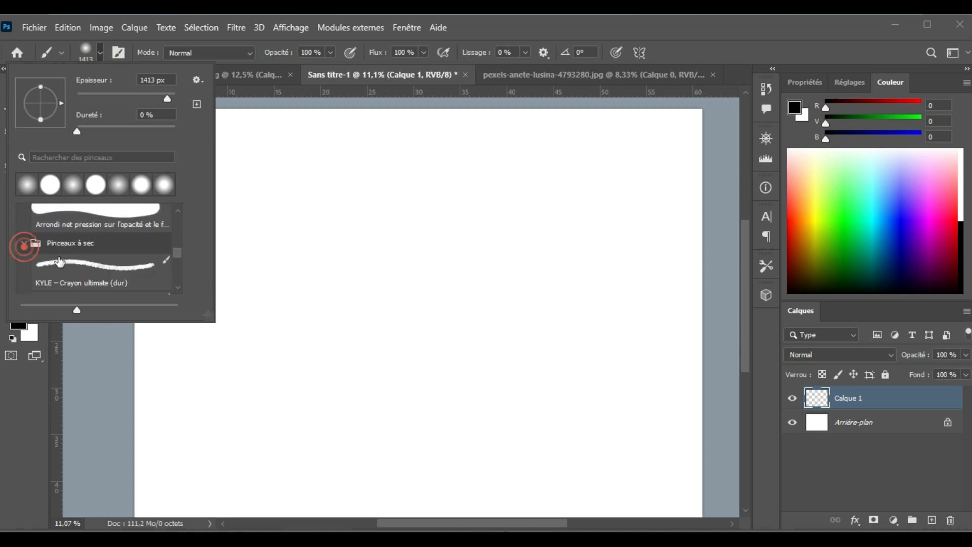
scroll(66, 257, "down", 3)
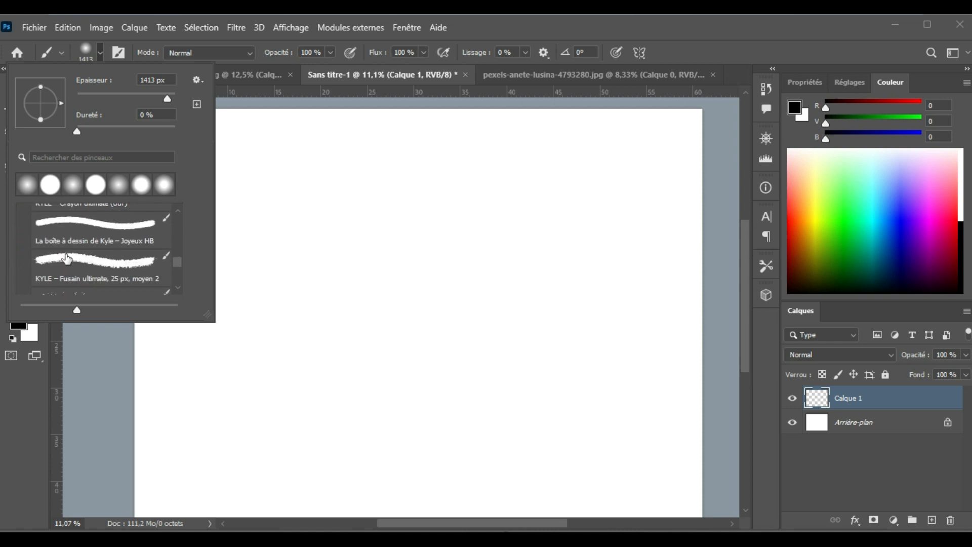
scroll(67, 259, "down", 1)
scroll(91, 285, "down", 2)
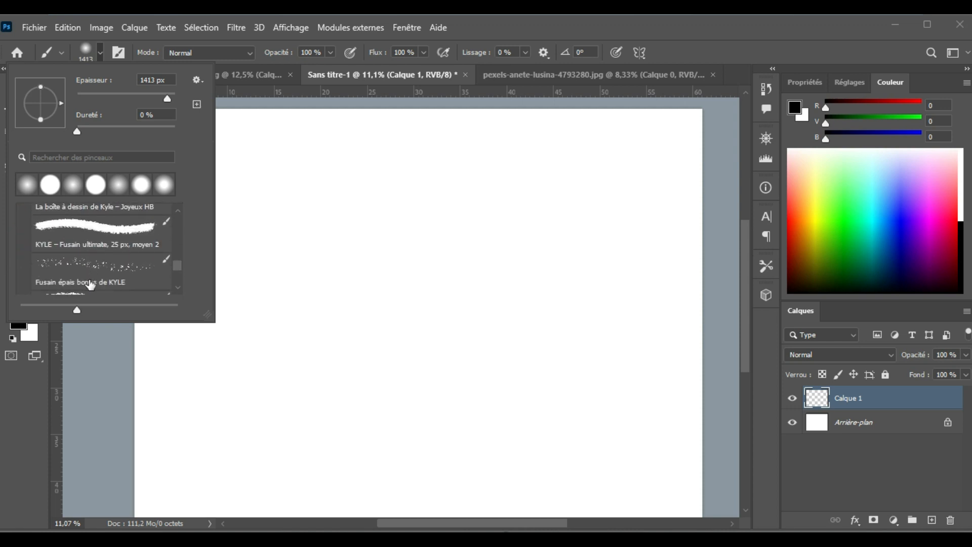
left_click(94, 270)
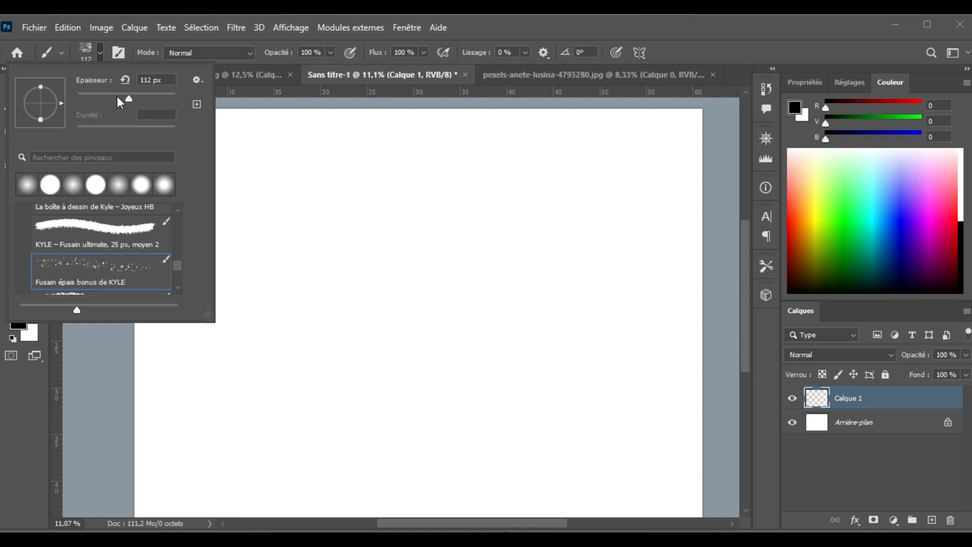
- Paint a short wavy stroke and hand-letter "J'A" in black with the 112 px Fusain épais bonus de KYLE brush
left_click(256, 156)
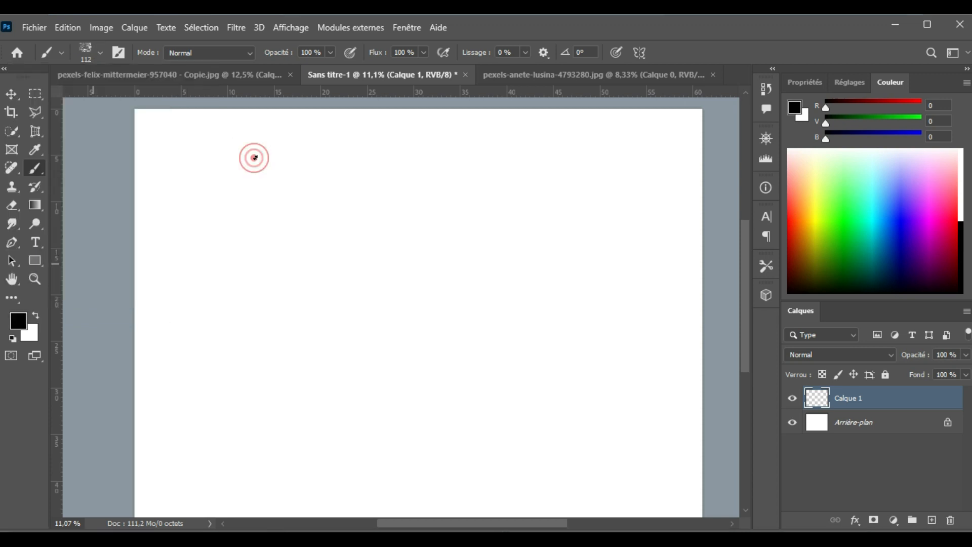
left_click_drag(254, 156, 313, 166)
left_click_drag(380, 156, 386, 155)
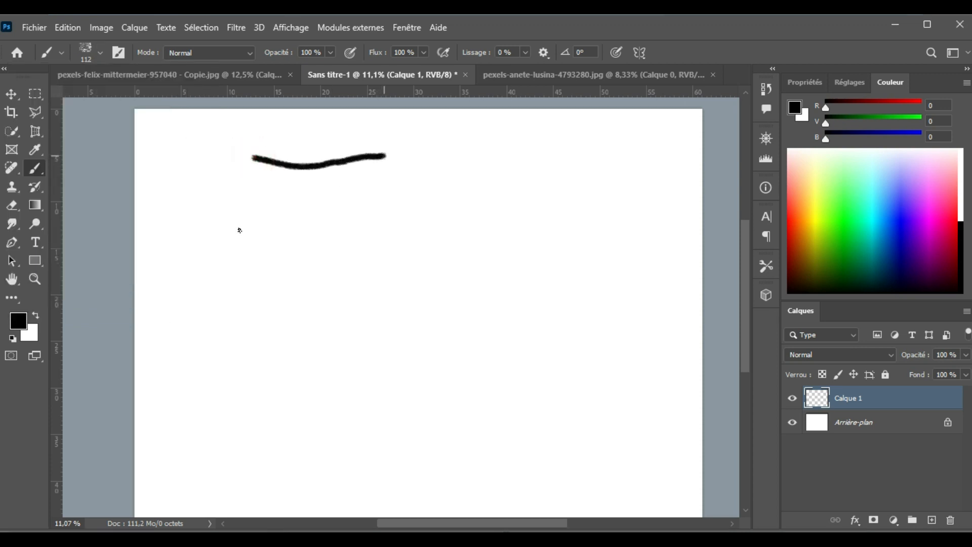
mouse_move(180, 210)
left_mouse_down()
mouse_move(254, 198)
mouse_move(219, 227)
mouse_move(222, 284)
mouse_move(192, 287)
left_mouse_up()
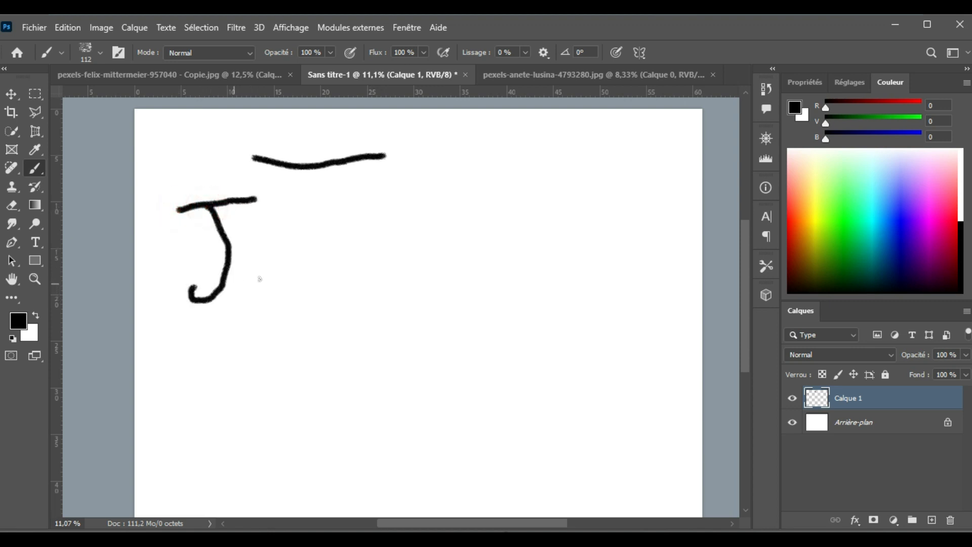
mouse_move(283, 199)
left_mouse_down()
mouse_move(282, 230)
mouse_move(308, 226)
mouse_move(313, 300)
left_mouse_up()
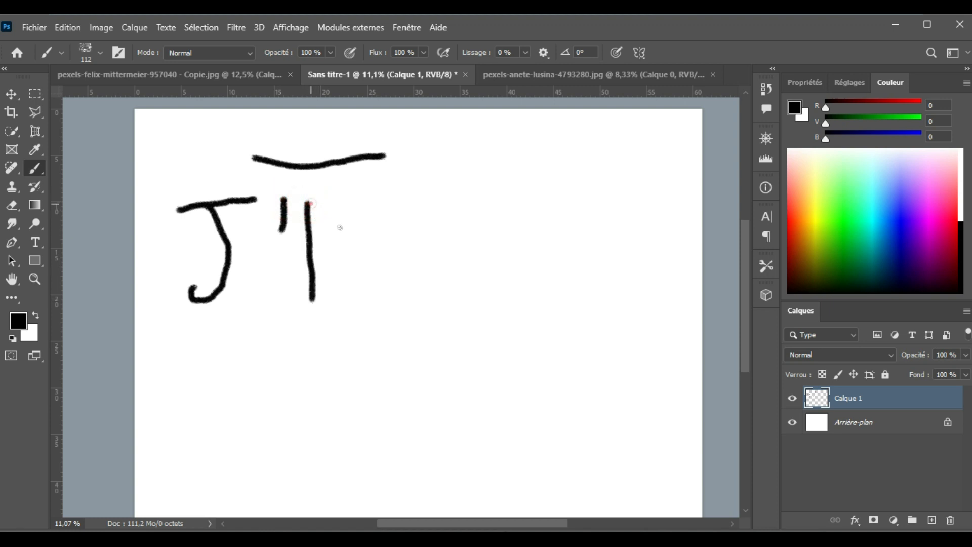
mouse_move(310, 201)
left_mouse_down()
mouse_move(345, 238)
mouse_move(371, 320)
left_mouse_up()
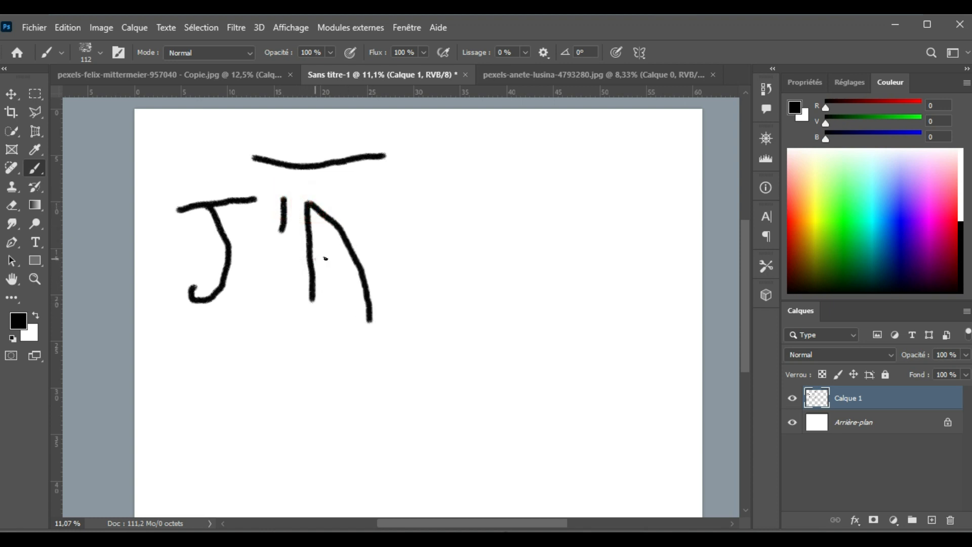
left_click_drag(314, 259, 348, 251)
- Undo the charcoal strokes and lettering on Calque 1
key("ctrl+z")
key("ctrl+z")
key("ctrl+z")
key("ctrl+z")
key("ctrl+z")
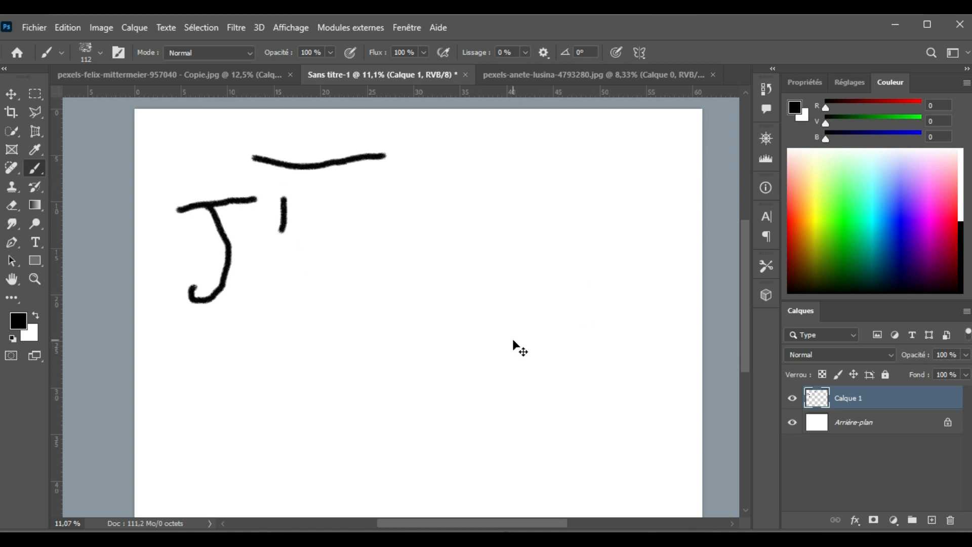
key("ctrl+z")
key("ctrl+z")
key("ctrl+z")
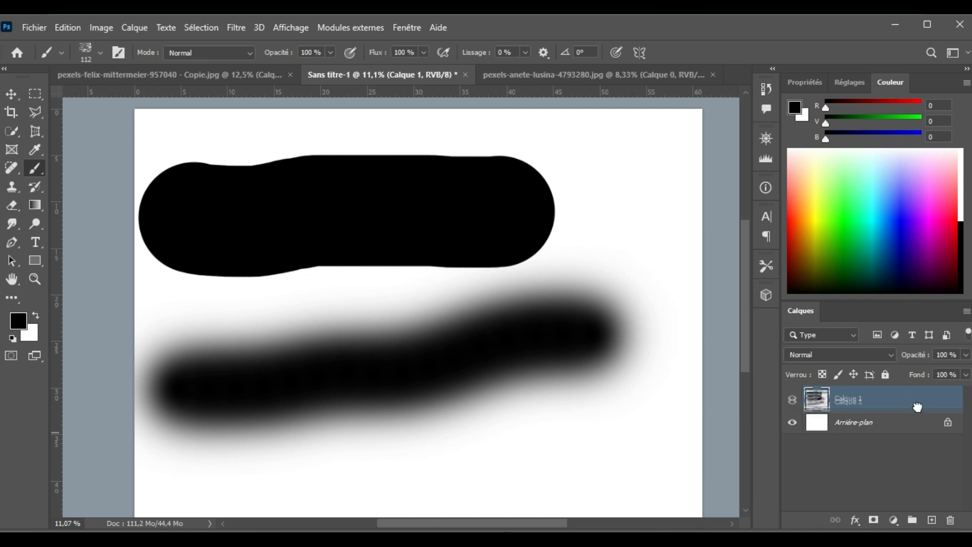
- Delete Calque 1 with its wide black strokes and add a new empty layer
mouse_move(913, 400)
left_mouse_down()
mouse_move(941, 519)
mouse_move(951, 521)
left_mouse_up()
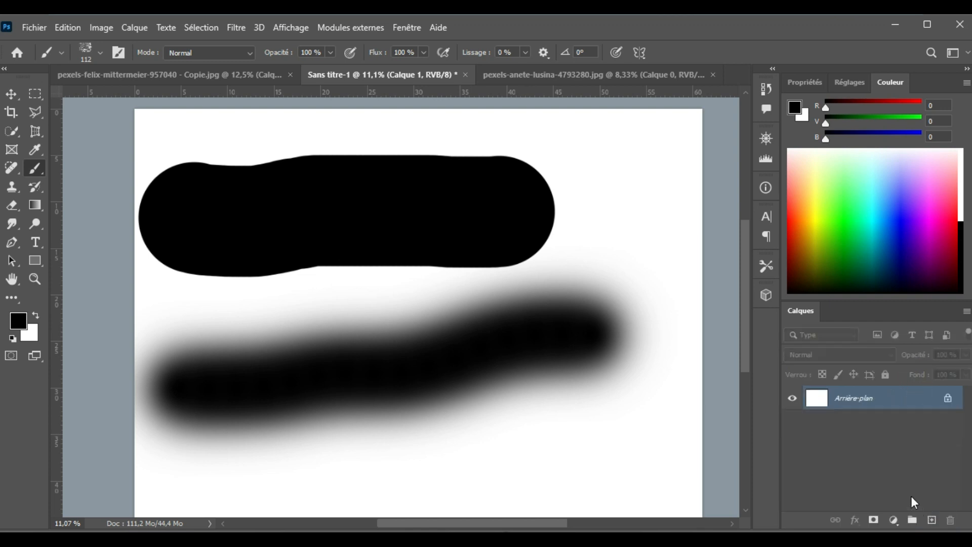
left_click(930, 520)
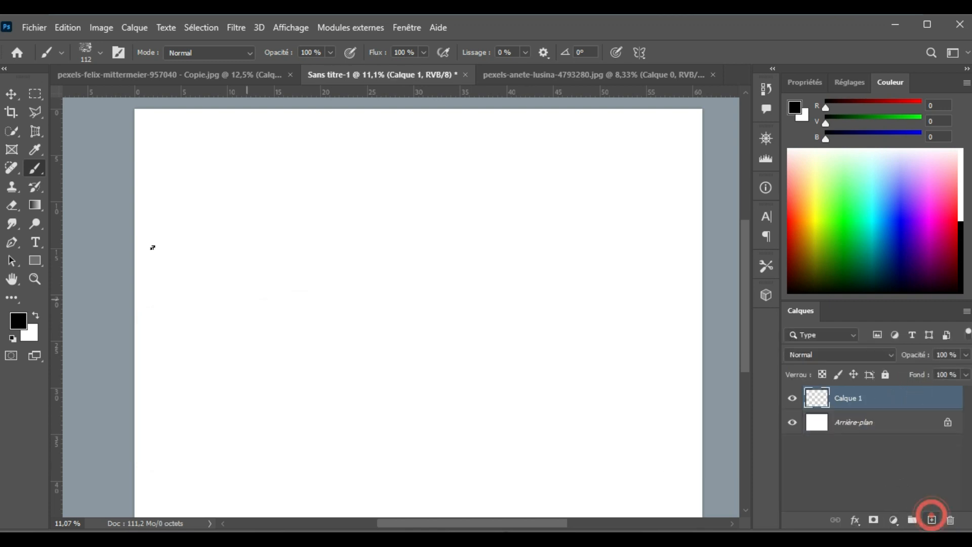
- Set the Fusain épais bonus de KYLE brush to 181 px and paint two short black strokes in the upper canvas area
left_click(99, 51)
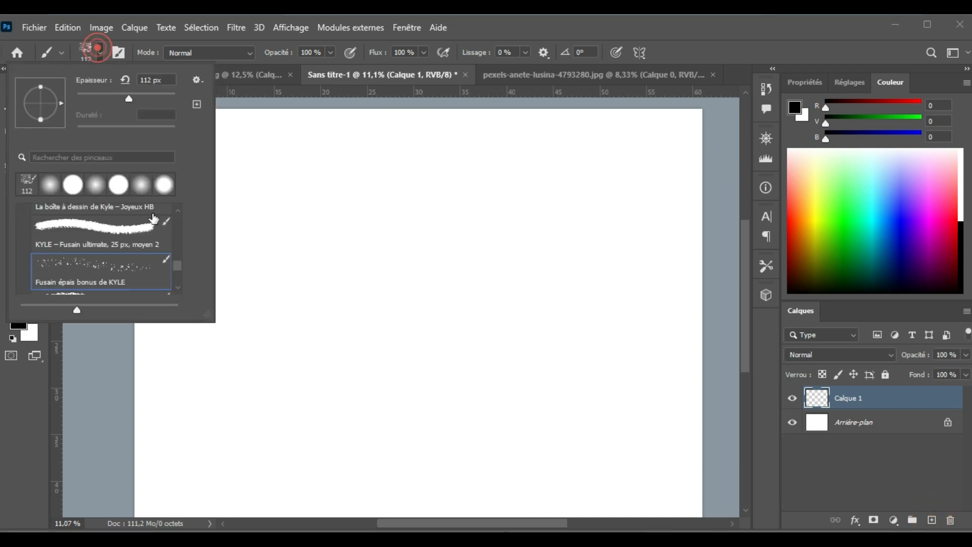
scroll(151, 221, "down", 2)
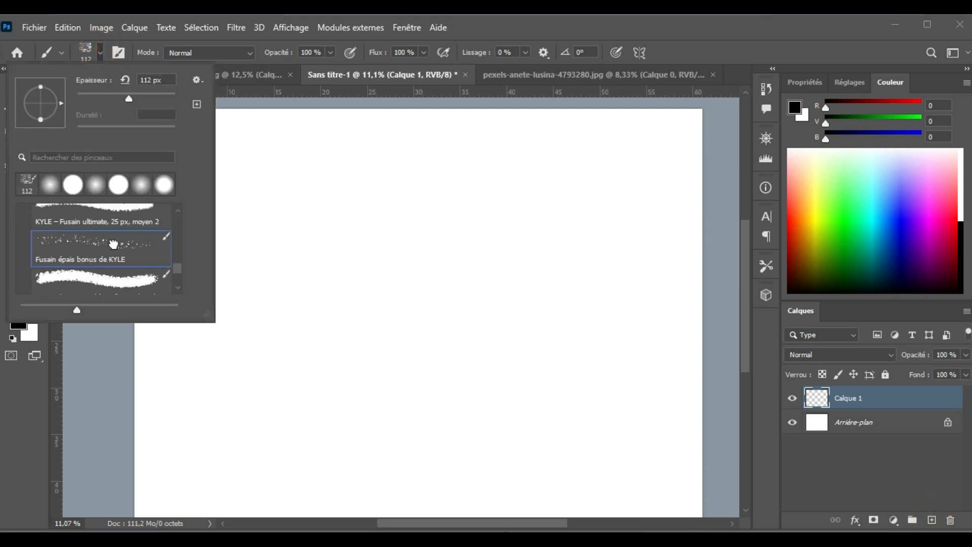
left_click(113, 245)
left_click(145, 94)
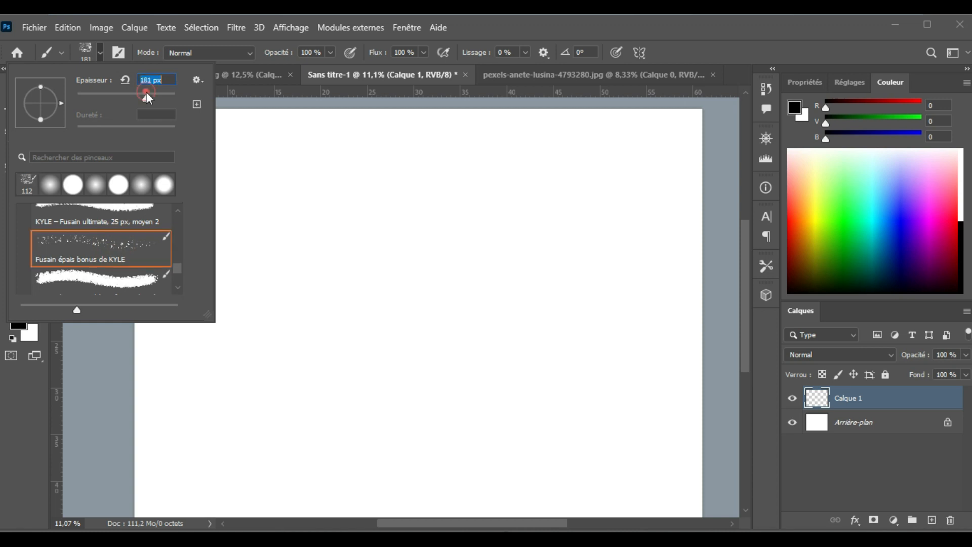
left_click_drag(234, 197, 301, 212)
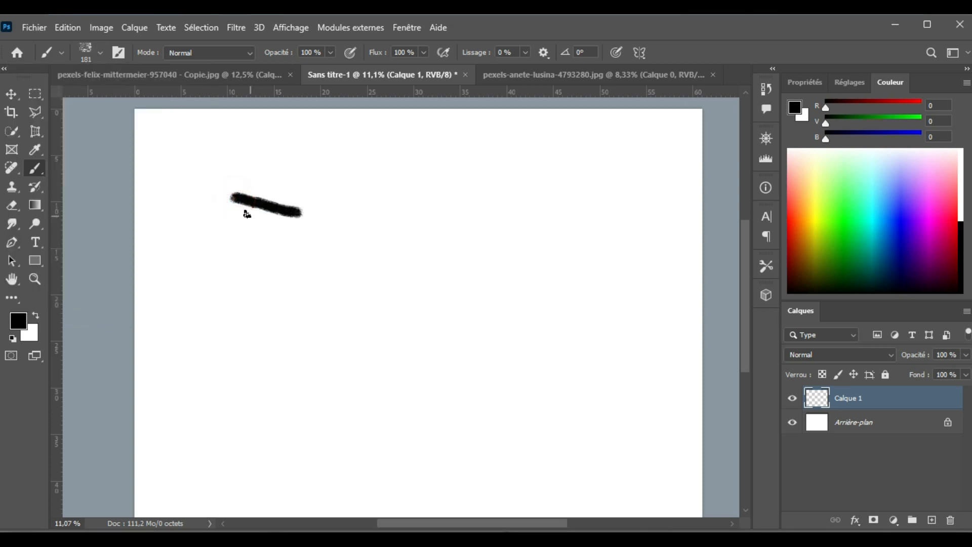
left_click_drag(263, 173, 356, 181)
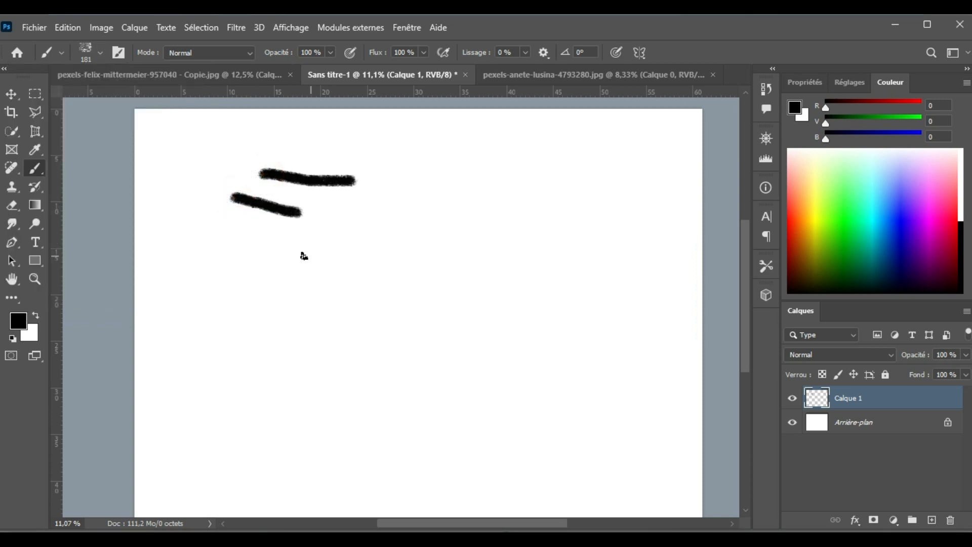
- Expand the Pinceaux humides preset group and look through its brushes
left_click(101, 52)
scroll(121, 233, "down", 3)
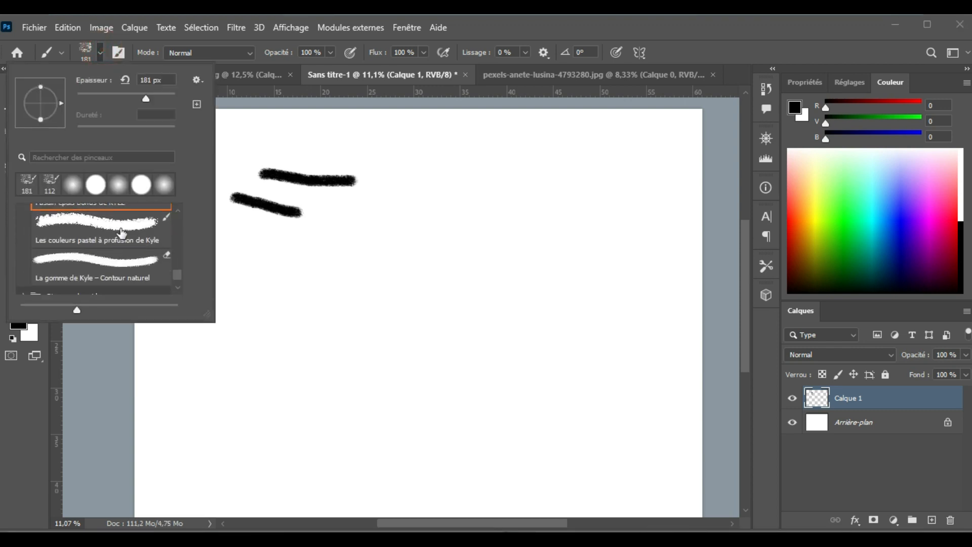
scroll(122, 233, "down", 2)
left_click(53, 268)
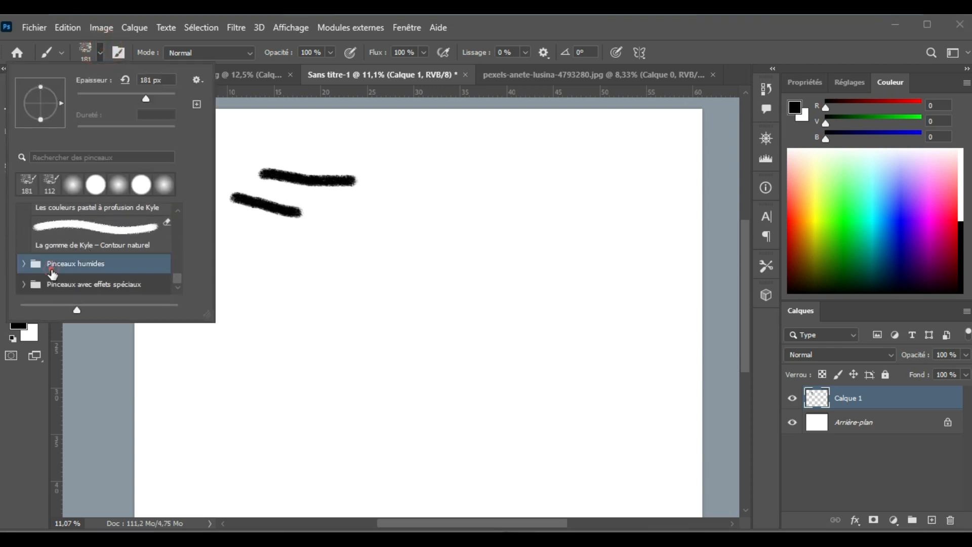
left_click(23, 265)
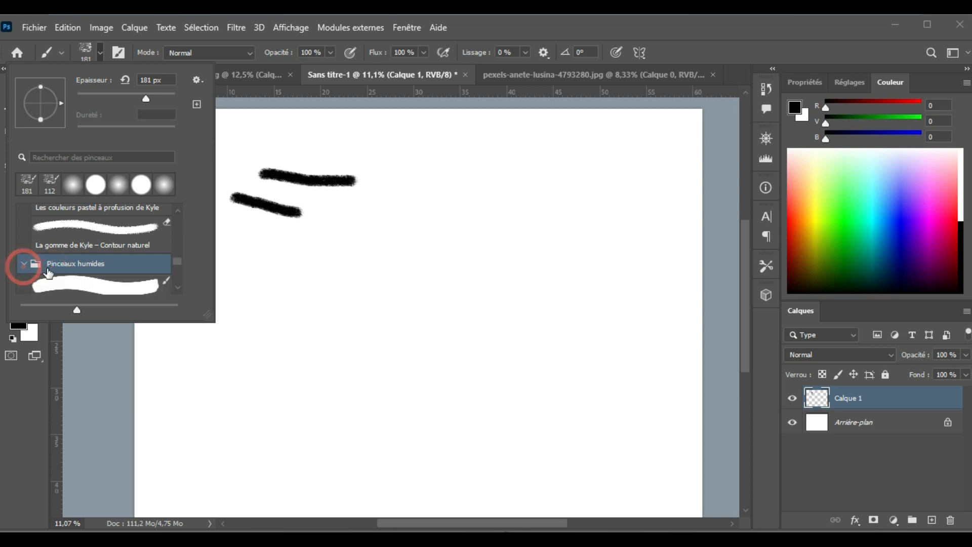
scroll(41, 247, "down", 5)
scroll(42, 248, "down", 4)
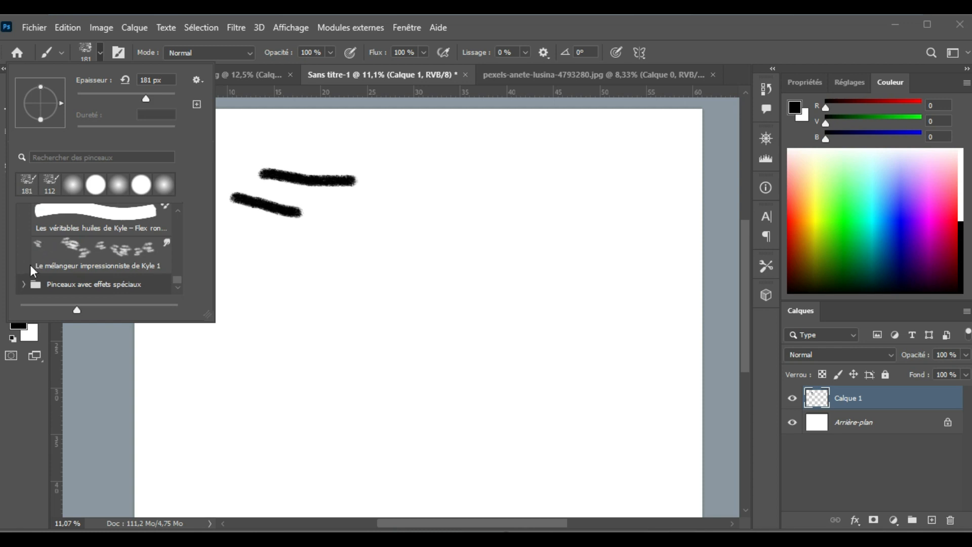
- Choose a Les pinceaux à effet pointilliste de Kyle brush from the Pinceaux avec effets spéciaux presets
left_click(36, 286)
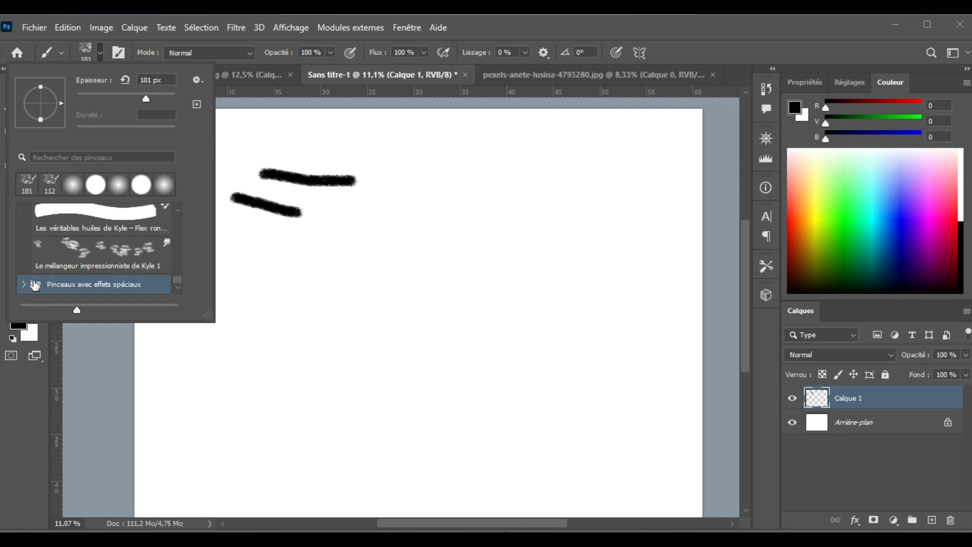
left_click(33, 286)
left_click(23, 287)
left_click(24, 287)
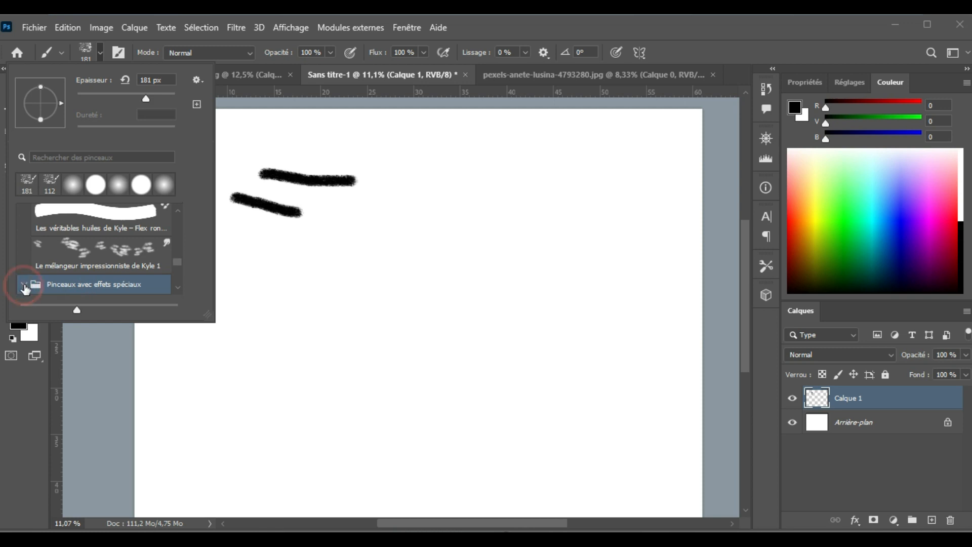
scroll(40, 269, "down", 3)
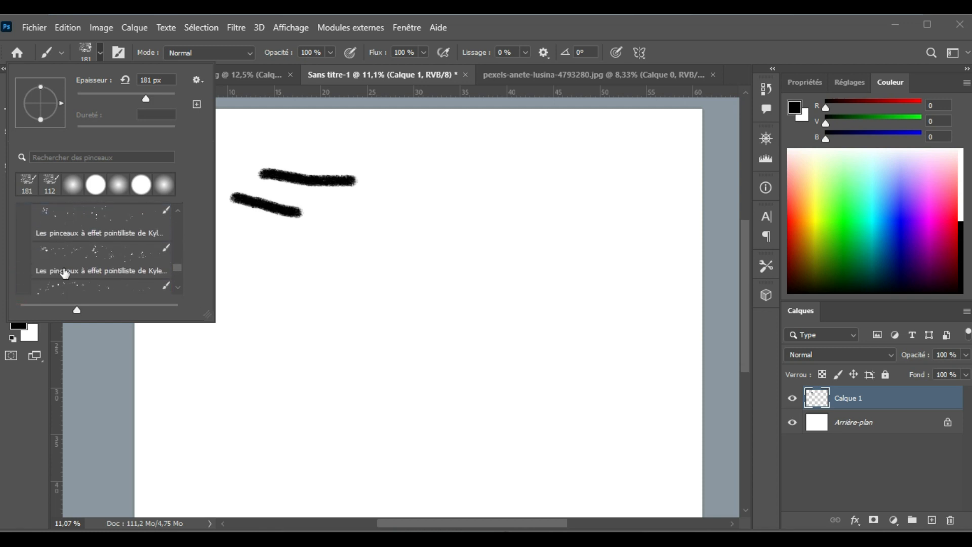
left_click(73, 250)
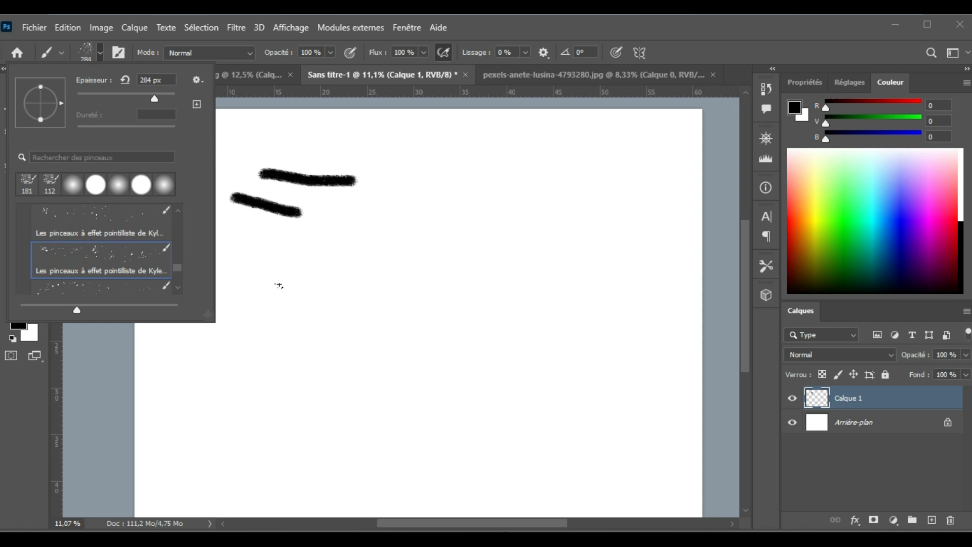
- Paint overlapping speckled black strokes across most of the canvas with the 284 px pointillist brush on Calque 1
left_click(278, 286)
mouse_move(281, 283)
left_mouse_down()
mouse_move(390, 276)
mouse_move(529, 242)
left_mouse_up()
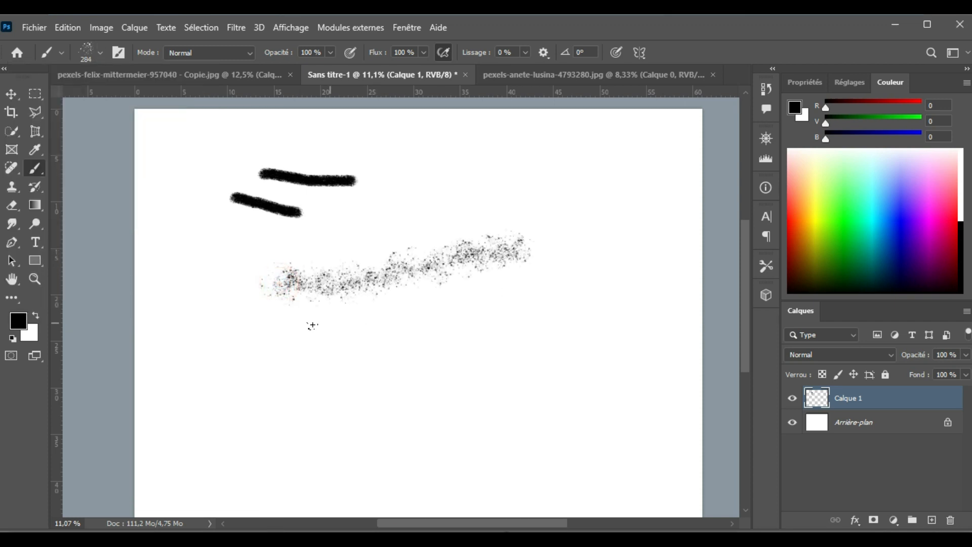
left_click_drag(275, 321, 509, 293)
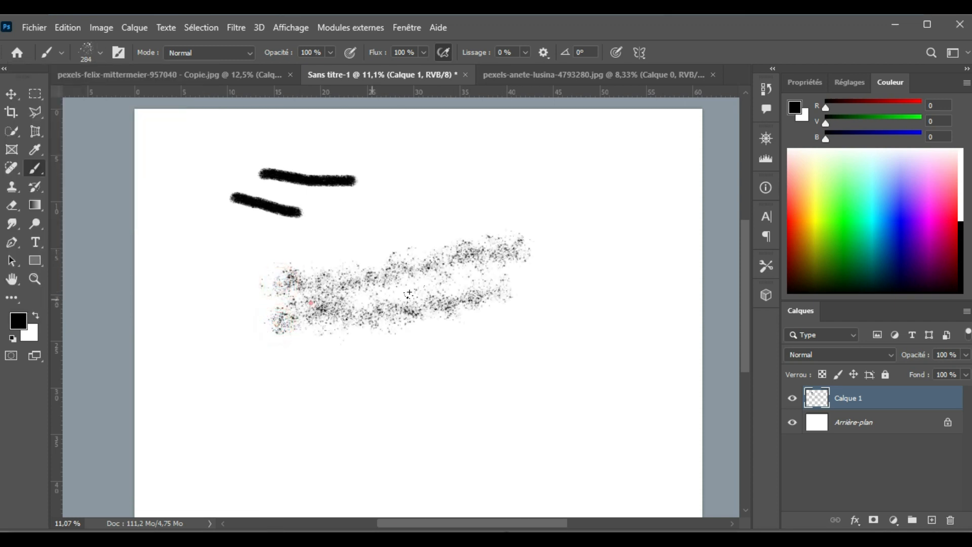
left_click_drag(301, 304, 500, 272)
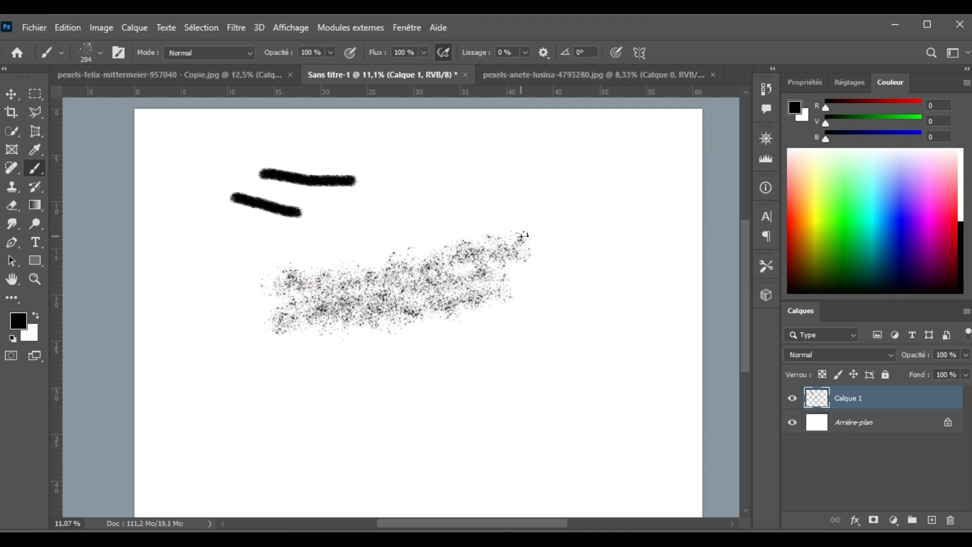
mouse_move(504, 226)
left_mouse_down()
mouse_move(324, 248)
mouse_move(291, 265)
mouse_move(458, 248)
left_mouse_up()
mouse_move(534, 195)
left_mouse_down()
mouse_move(545, 259)
mouse_move(549, 332)
left_mouse_up()
mouse_move(582, 200)
left_mouse_down()
mouse_move(562, 286)
mouse_move(604, 276)
mouse_move(639, 187)
left_mouse_up()
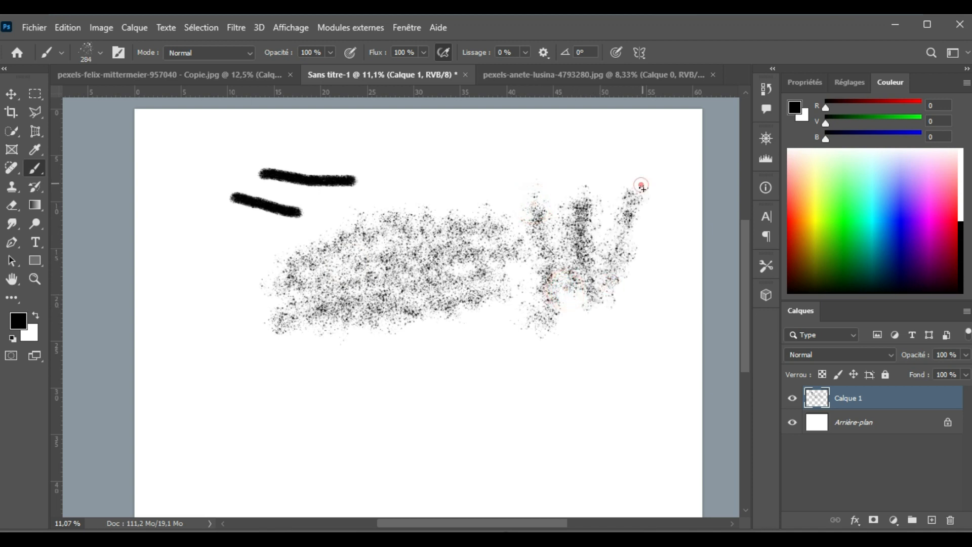
mouse_move(650, 258)
left_mouse_down()
mouse_move(648, 309)
mouse_move(654, 242)
mouse_move(643, 185)
mouse_move(415, 207)
left_mouse_up()
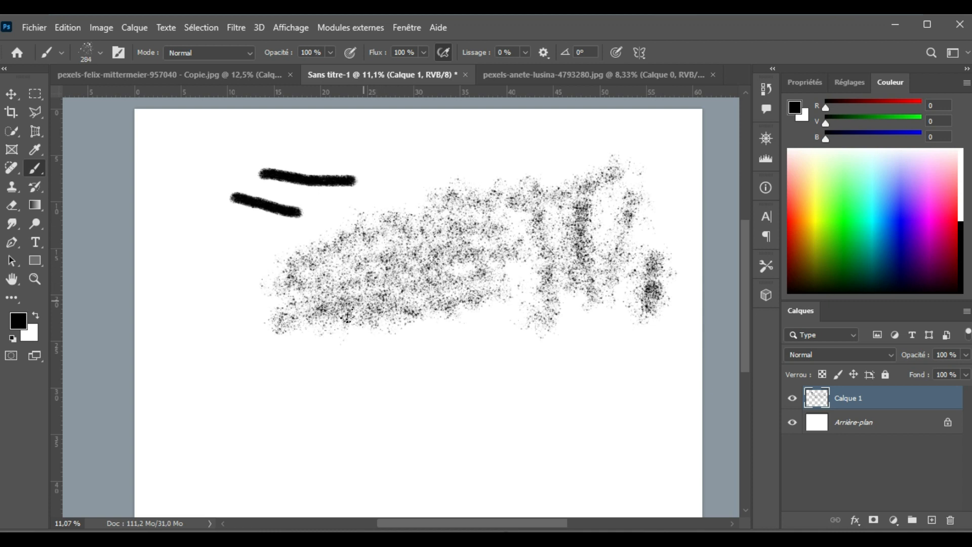
mouse_move(261, 357)
left_mouse_down()
mouse_move(524, 319)
mouse_move(576, 329)
left_mouse_up()
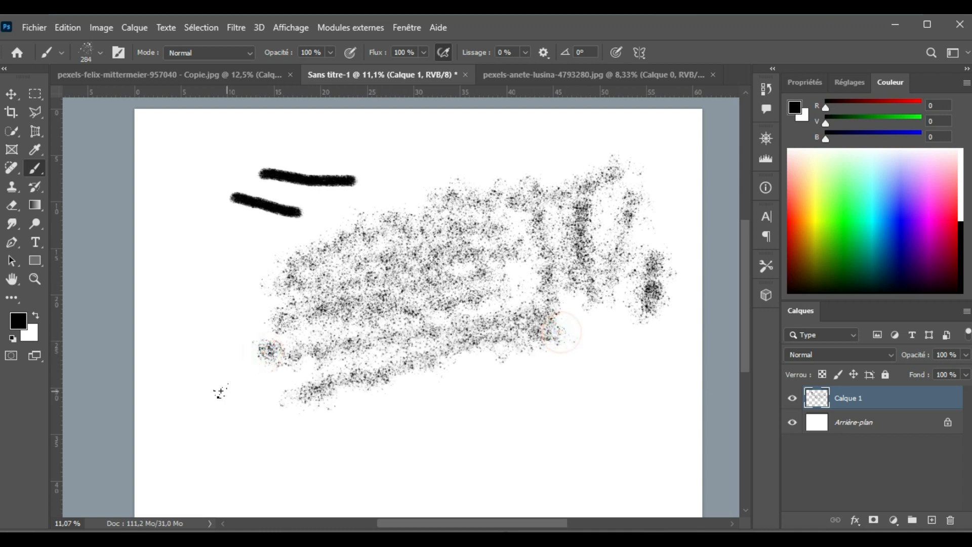
mouse_move(259, 384)
left_mouse_down()
mouse_move(553, 397)
mouse_move(543, 382)
left_mouse_up()
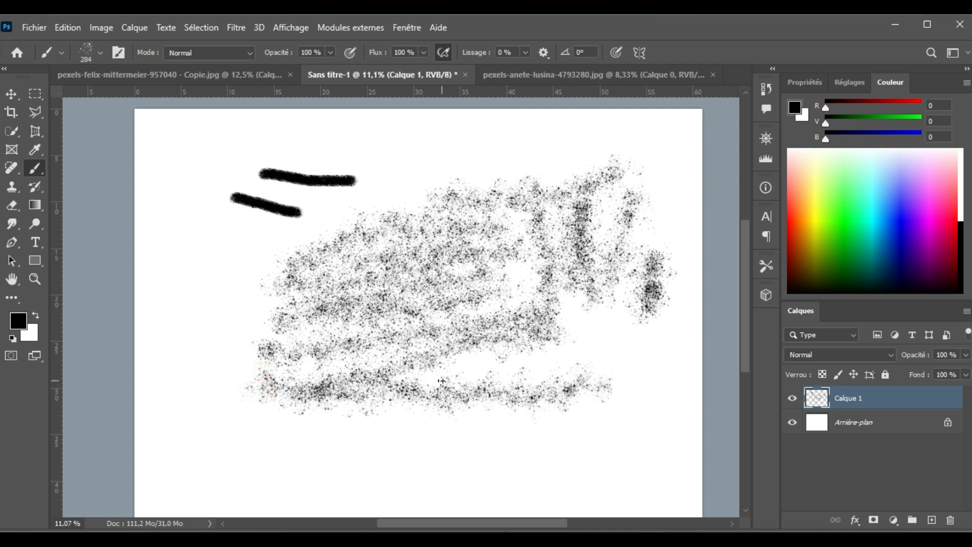
mouse_move(441, 381)
left_mouse_down()
mouse_move(646, 340)
mouse_move(542, 321)
mouse_move(593, 317)
left_mouse_up()
mouse_move(461, 155)
left_mouse_down()
mouse_move(362, 208)
mouse_move(216, 309)
mouse_move(188, 364)
left_mouse_up()
mouse_move(190, 115)
left_mouse_down()
mouse_move(189, 334)
mouse_move(207, 360)
left_mouse_up()
mouse_move(126, 164)
left_mouse_down()
mouse_move(151, 246)
mouse_move(209, 277)
left_mouse_up()
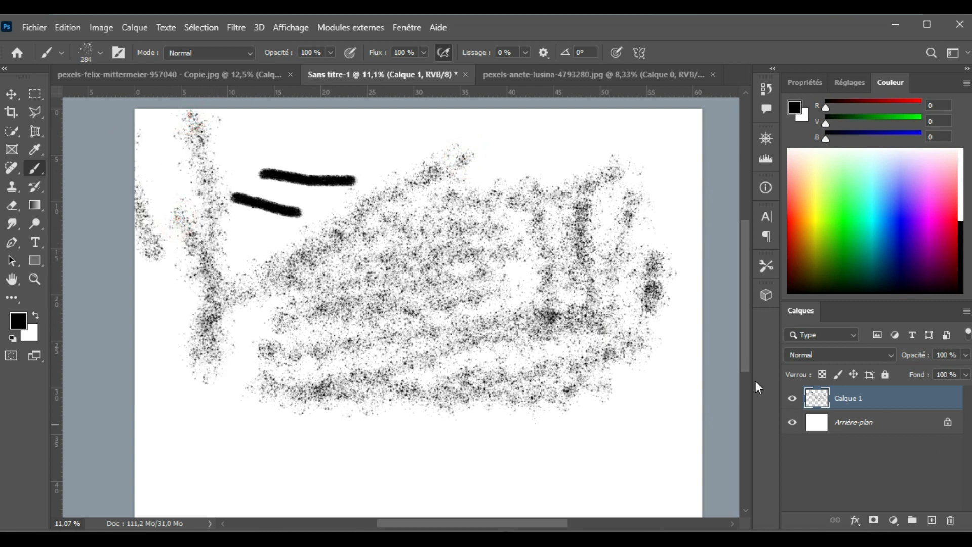
- Replace the speckled Calque 1 with a fresh empty layer above Arrière-plan
mouse_move(889, 406)
left_mouse_down()
mouse_move(927, 501)
mouse_move(951, 524)
left_mouse_up()
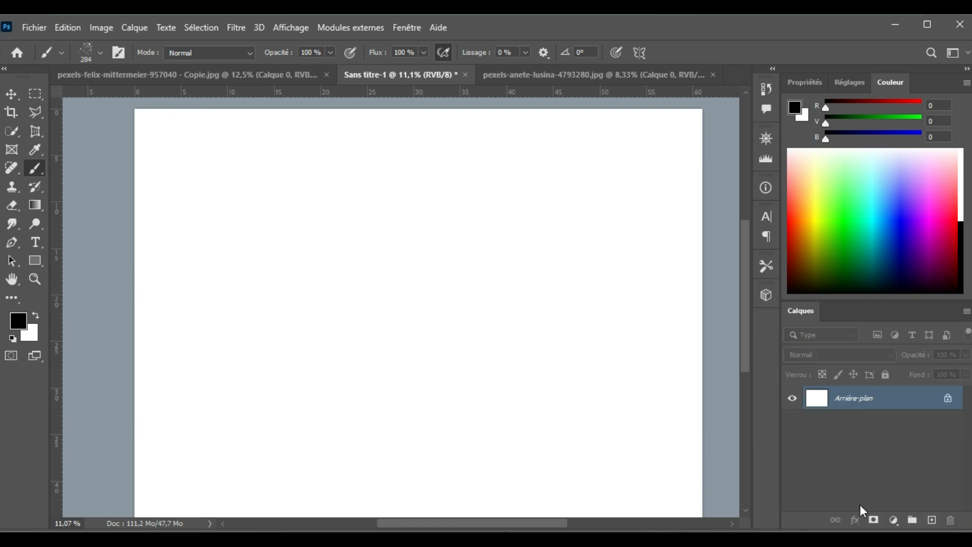
left_click(933, 524)
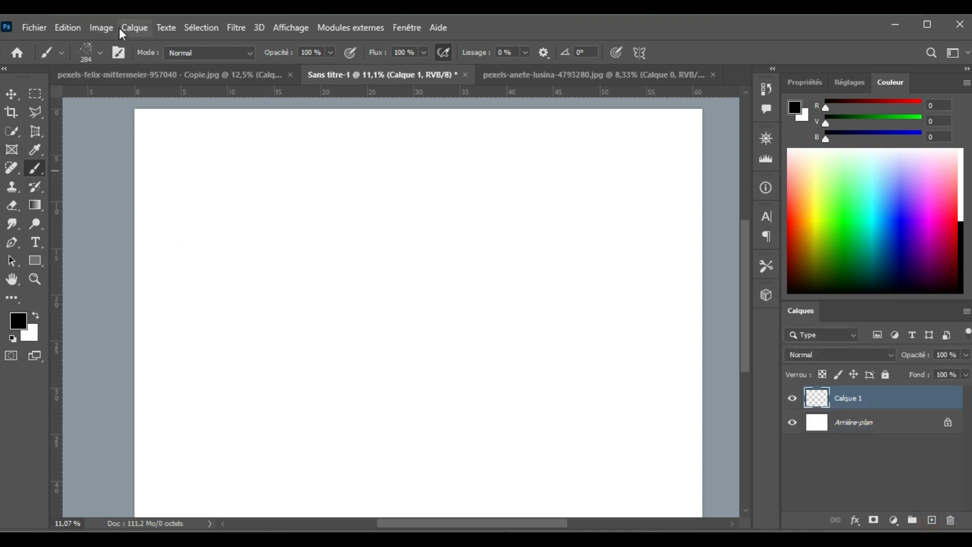
- Switch back to the hard round Arrondi net brush from the recently used brushes
left_click(99, 53)
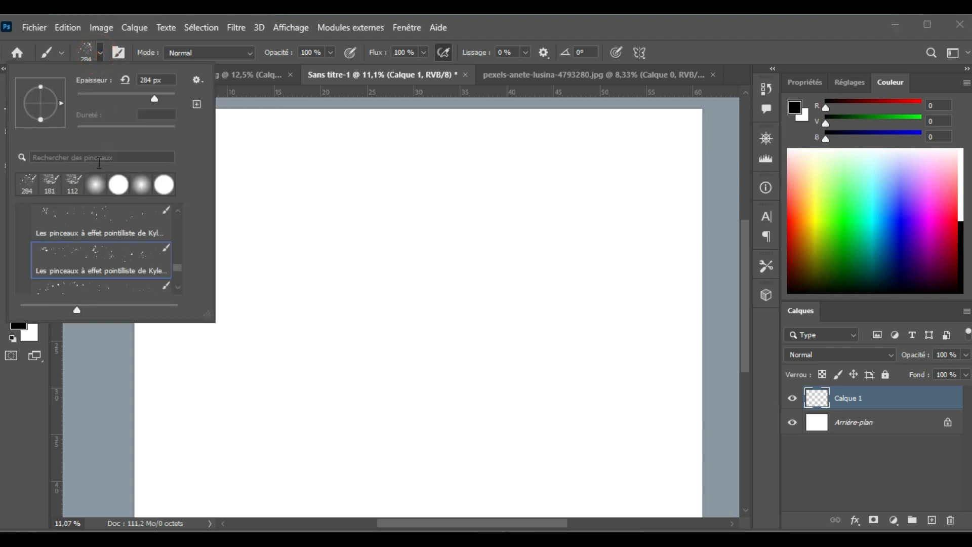
left_click(118, 186)
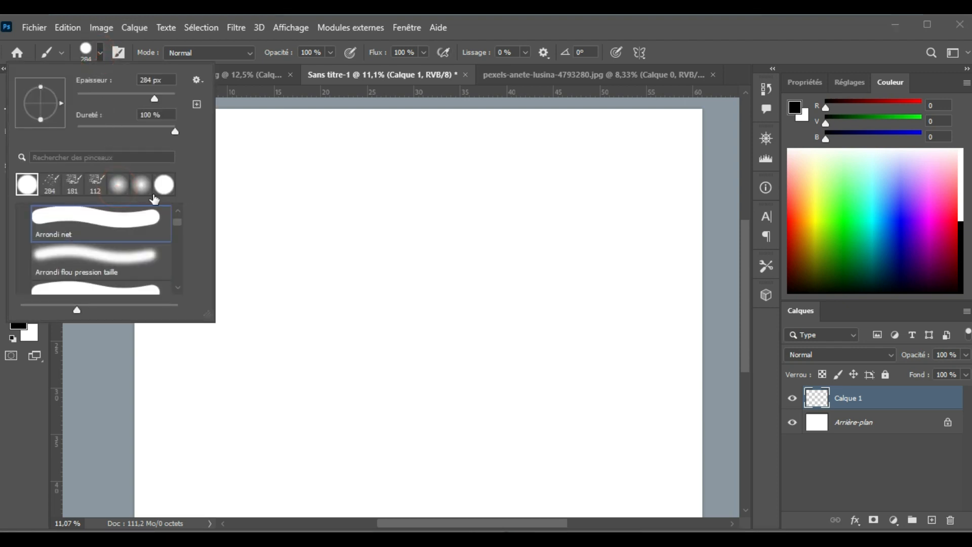
scroll(120, 209, "up", 3)
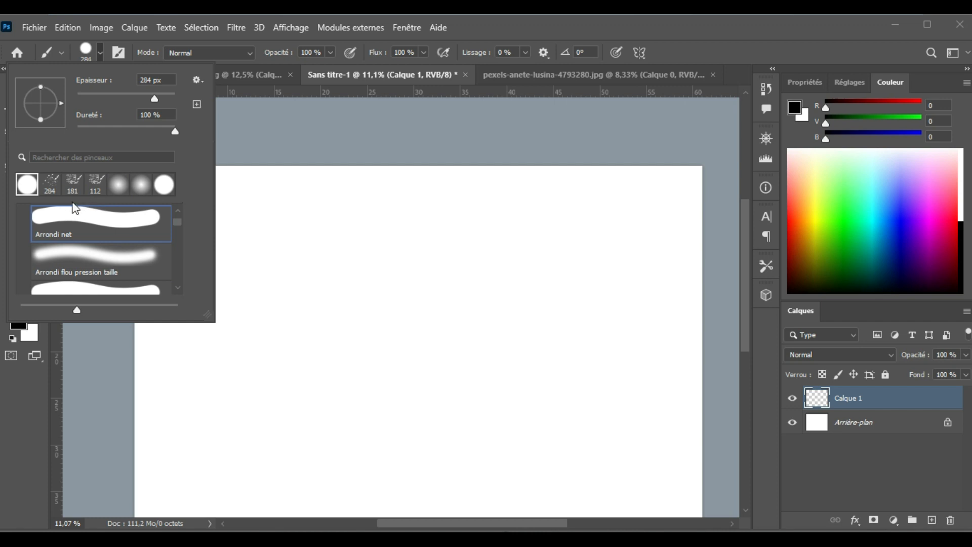
- Paint four separate black test strokes across the canvas on Calque 1 with the 284 px Arrondi net brush
left_click(271, 226)
left_click_drag(271, 223, 375, 236)
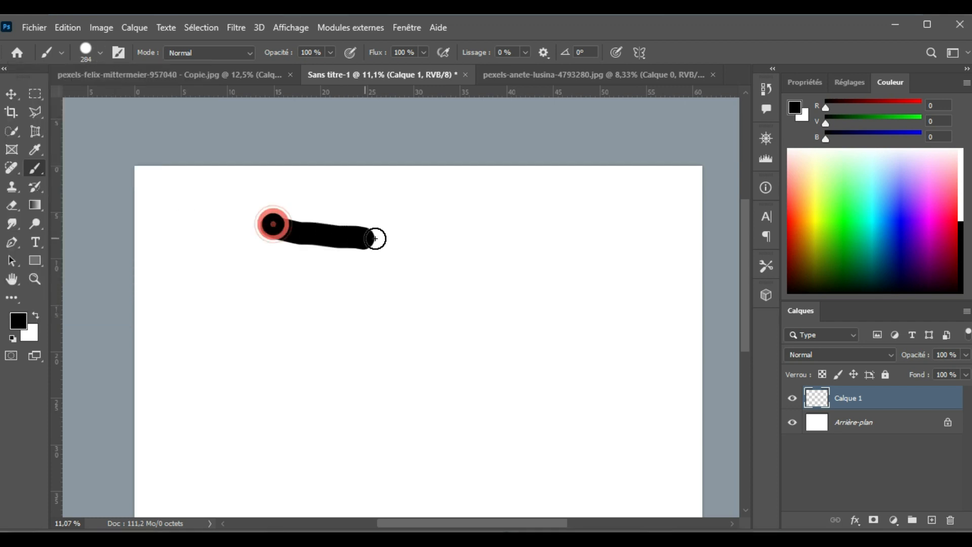
left_click_drag(199, 268, 494, 281)
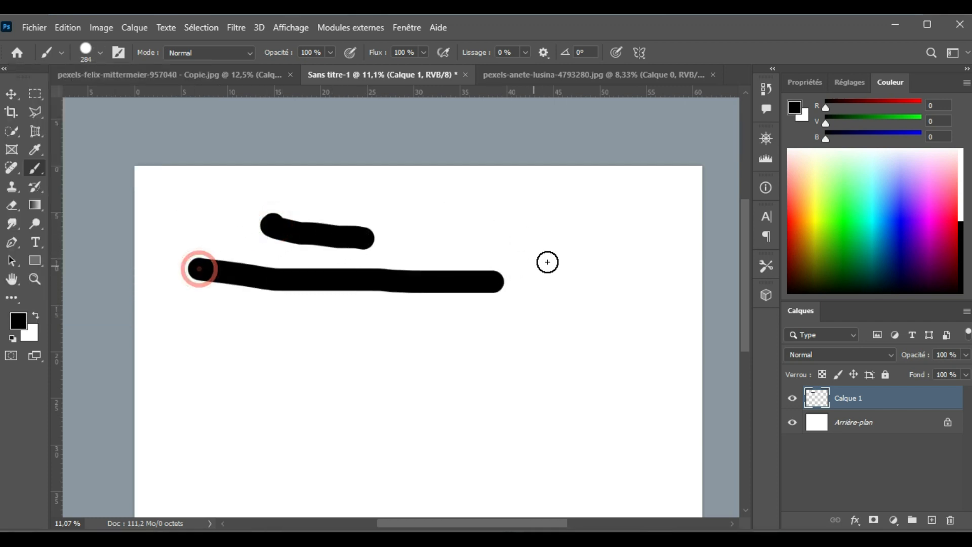
left_click_drag(572, 244, 386, 382)
left_click_drag(469, 369, 654, 320)
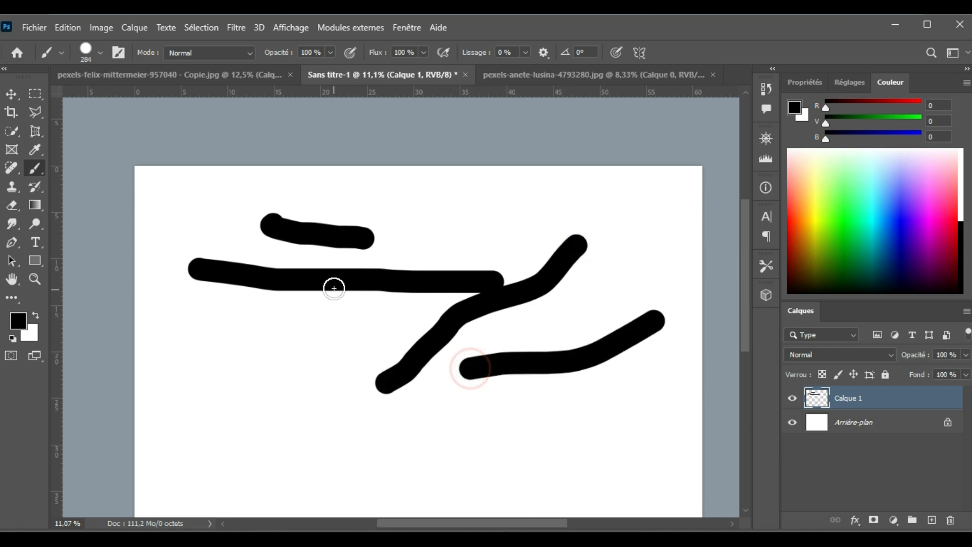
- Undo the hard round test strokes on Calque 1
key("ctrl+z")
key("ctrl+z")
key("ctrl+z")
key("ctrl+z")
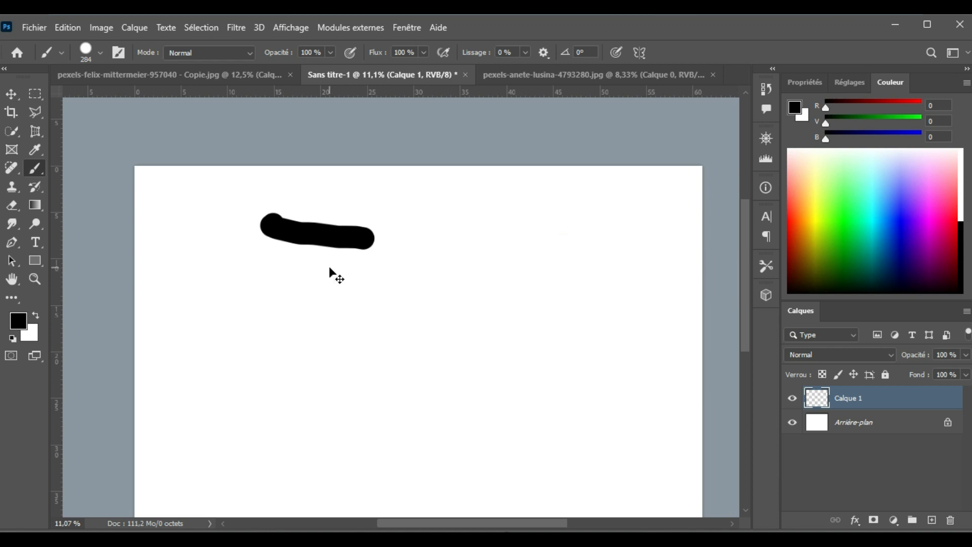
- Show the brush preset picker from the tool options and directly over the canvas, leaving the layer empty
left_click(94, 53)
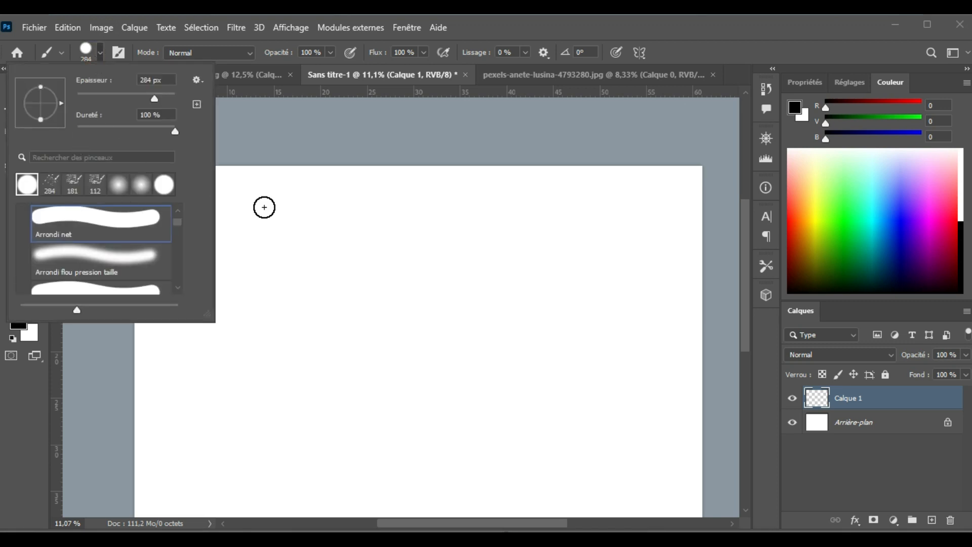
left_click(319, 265)
right_click(319, 265)
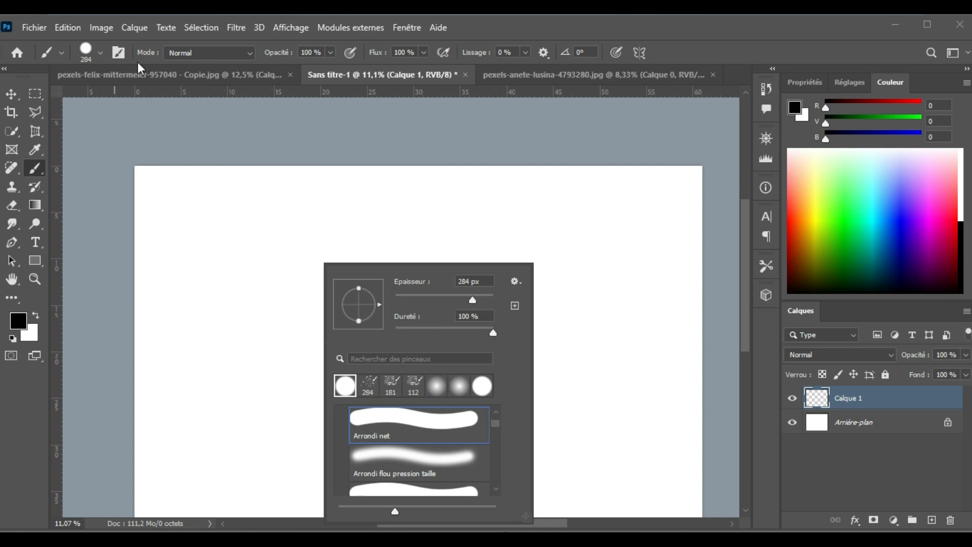
left_click(100, 53)
left_click(99, 52)
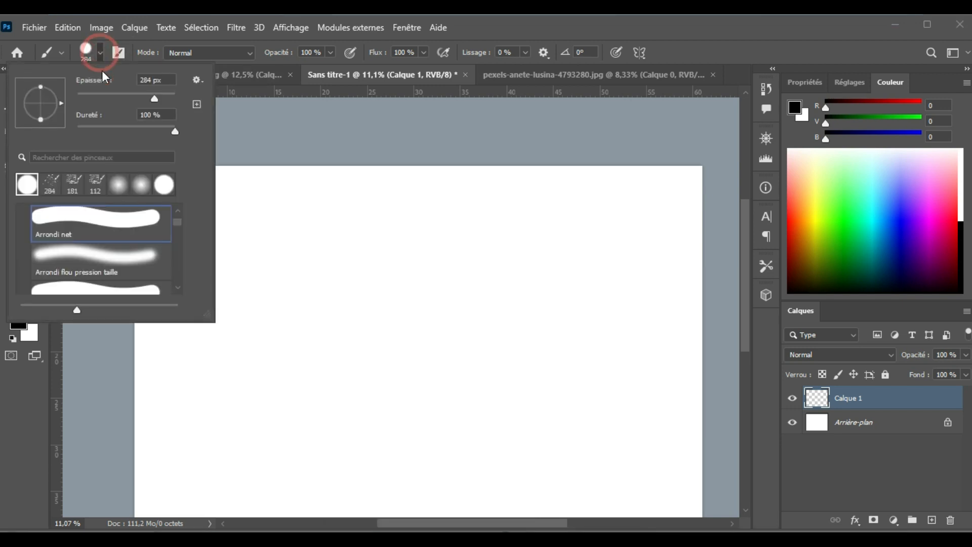
right_click(315, 235)
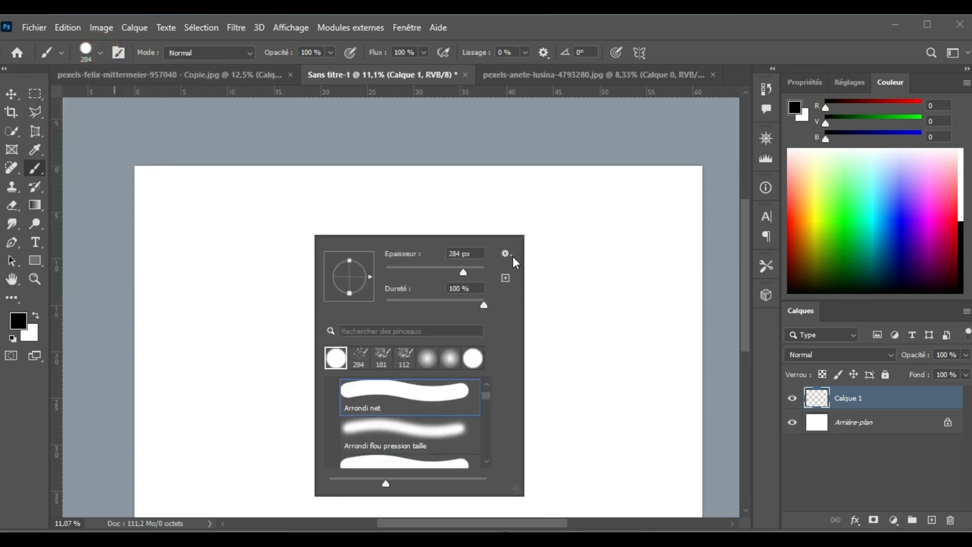
left_click(396, 226)
left_click(394, 221)
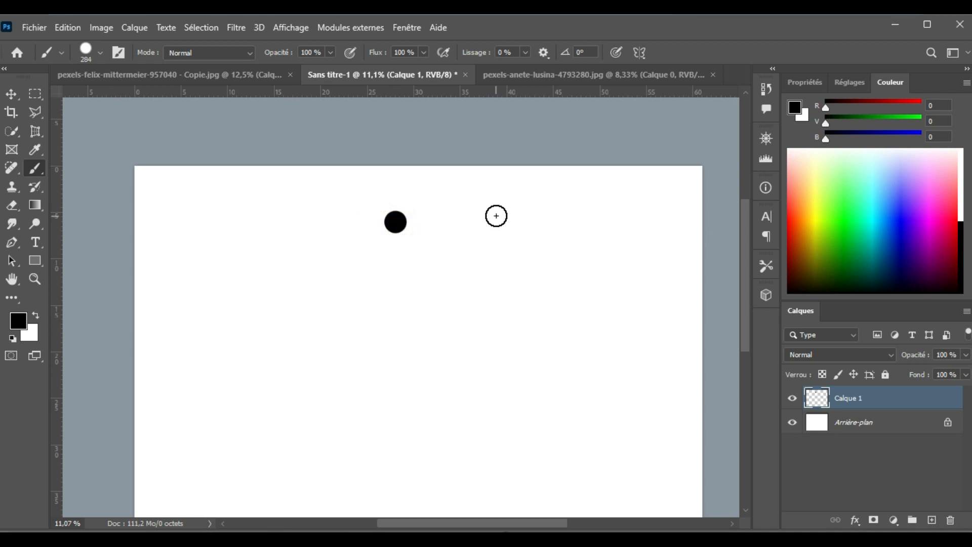
key("ctrl+z")
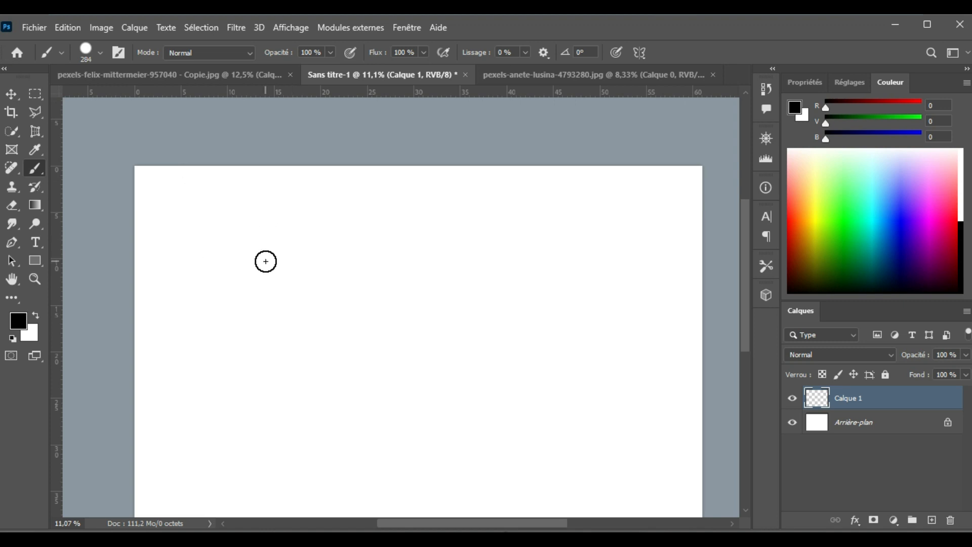
- Set the brush to 217 px and 68 % hardness with its full settings shown, and paint a short stroke near the page's upper-left corner
mouse_move(265, 261)
left_mouse_down()
mouse_move(414, 263)
mouse_move(275, 266)
mouse_move(287, 15)
mouse_move(314, 349)
mouse_move(278, 113)
mouse_move(284, 32)
mouse_move(271, 272)
mouse_move(265, 14)
mouse_move(268, 219)
mouse_move(280, 247)
mouse_move(426, 261)
mouse_move(250, 267)
mouse_move(280, 265)
mouse_move(263, 260)
left_mouse_up()
key("F5")
left_click_drag(181, 233, 218, 238)
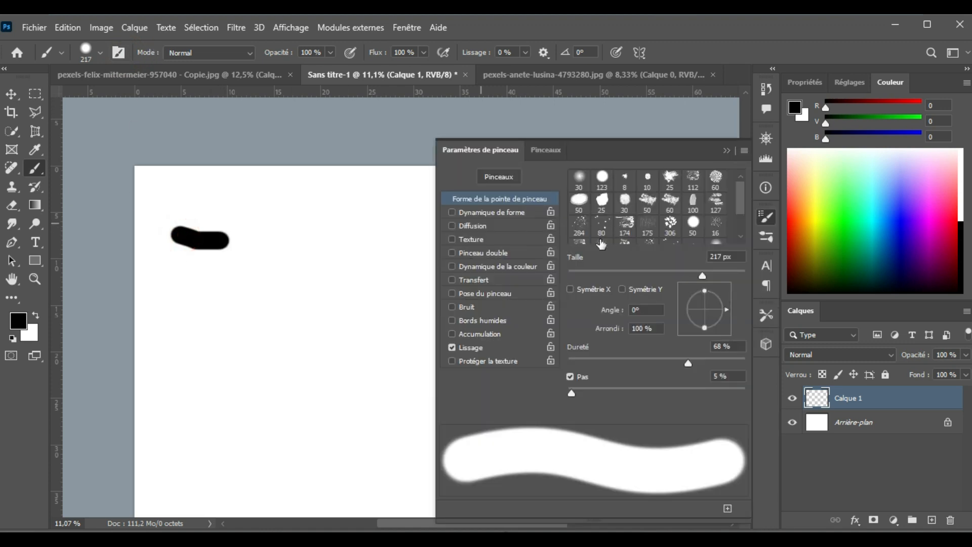
- Enable Texture, Dynamique de la couleur, Transfert and Pose du pinceau in the brush settings
scroll(567, 259, "down", 1)
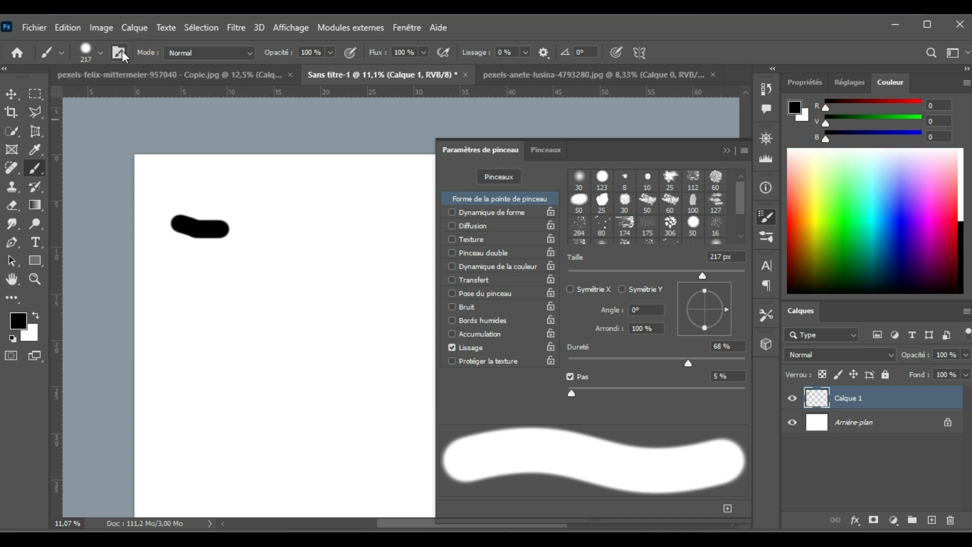
scroll(564, 273, "down", 2)
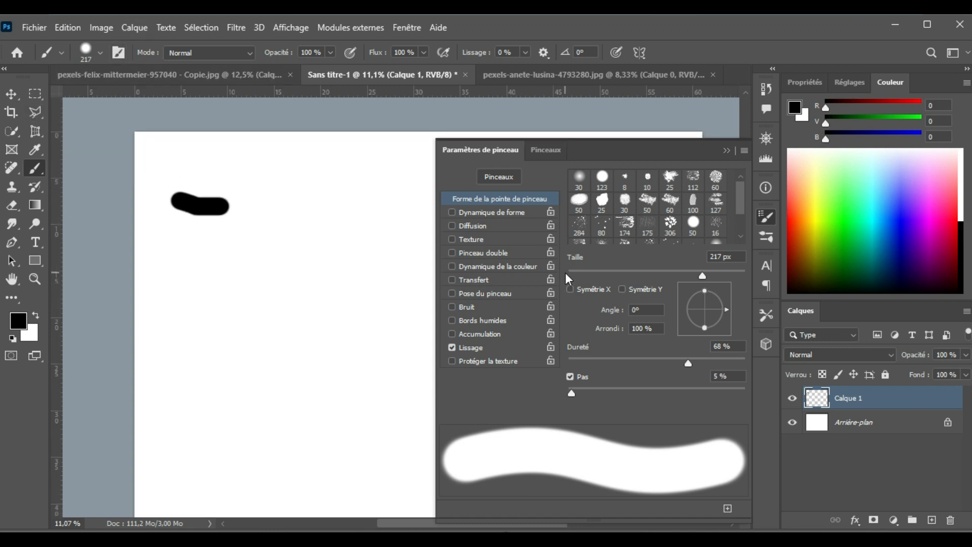
scroll(564, 272, "up", 2)
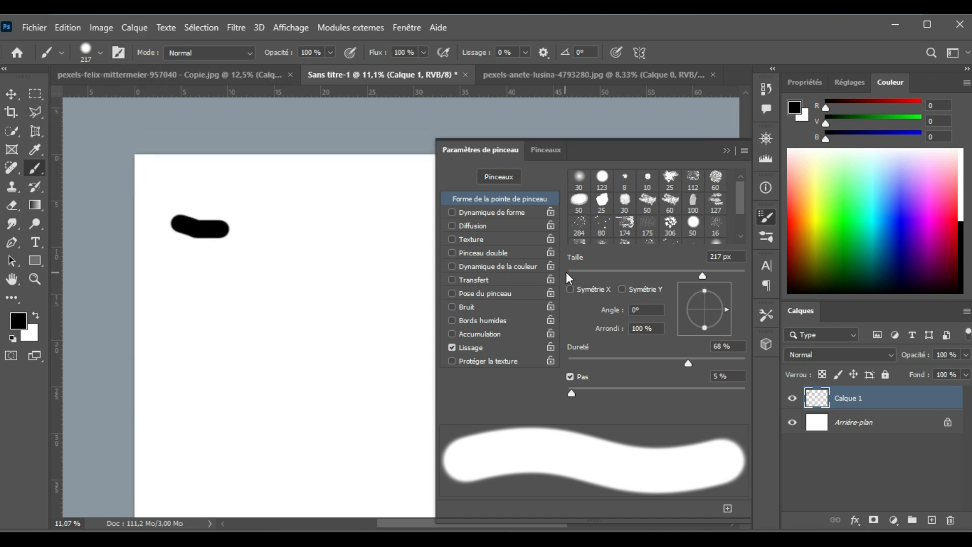
left_click(452, 239)
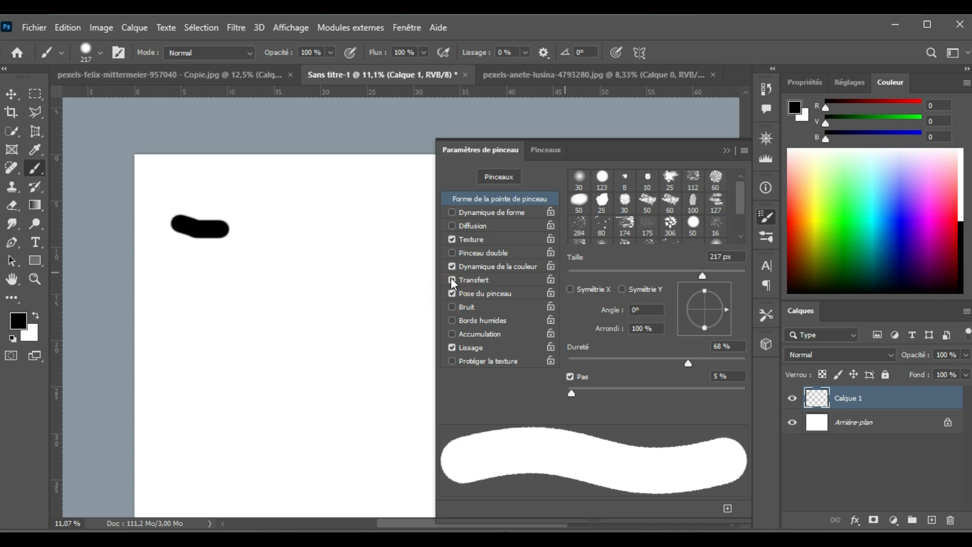
left_click(532, 152)
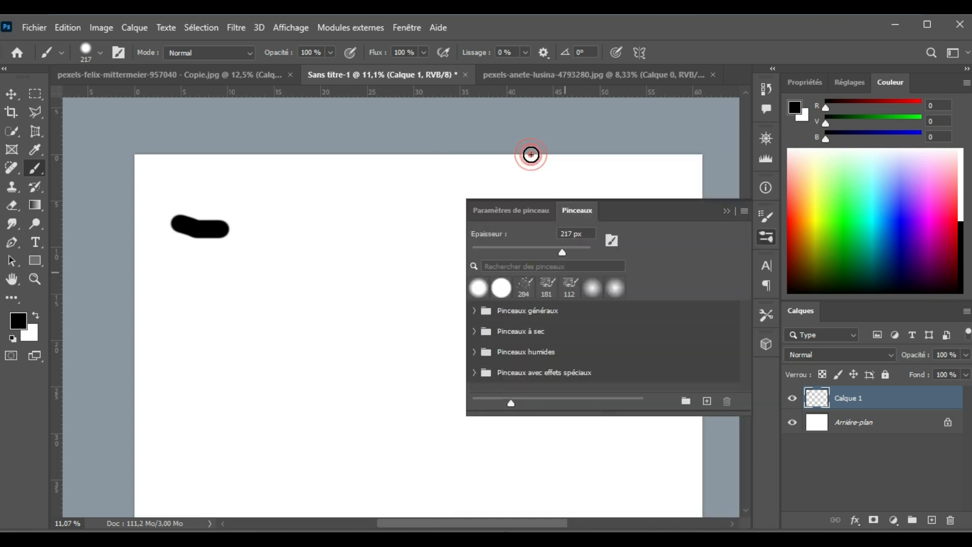
left_click(119, 52)
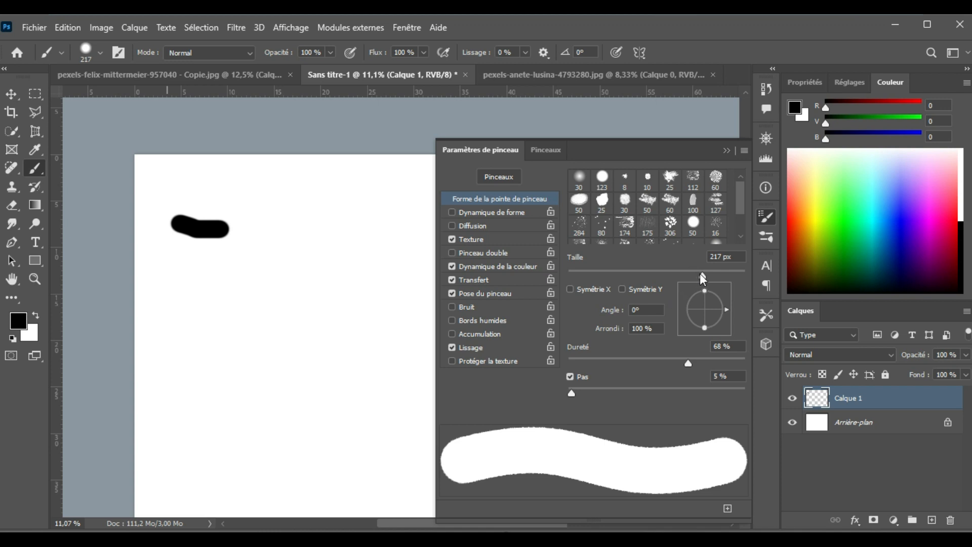
- Set the brush size to 89 px and the spacing (Pas) to 180 %, and paint a looping dotted stroke
left_click_drag(700, 273, 645, 276)
mouse_move(572, 393)
left_mouse_down()
mouse_move(585, 395)
mouse_move(551, 393)
left_mouse_up()
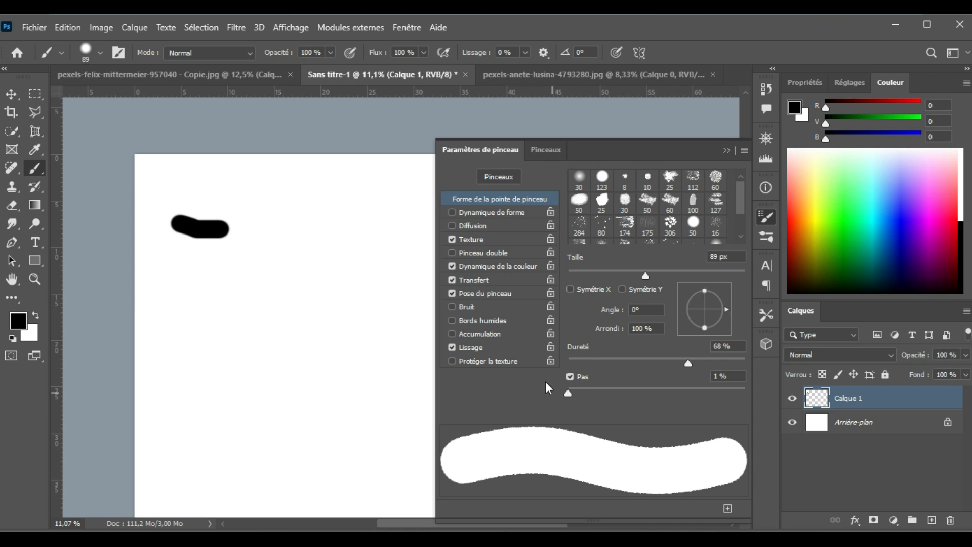
left_click_drag(567, 391, 691, 384)
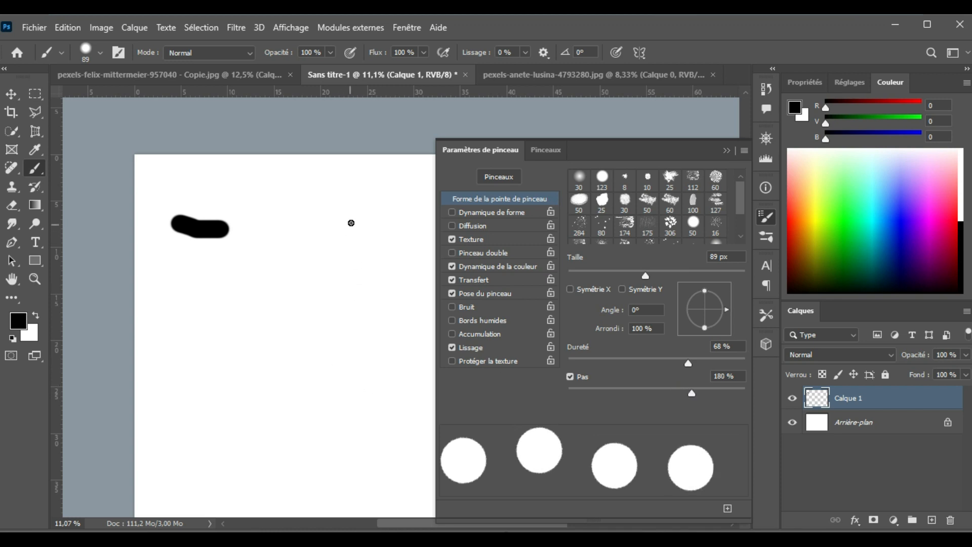
mouse_move(354, 217)
left_mouse_down()
mouse_move(321, 282)
mouse_move(283, 291)
mouse_move(279, 274)
mouse_move(299, 235)
mouse_move(331, 208)
mouse_move(357, 204)
mouse_move(296, 244)
mouse_move(286, 277)
mouse_move(330, 227)
mouse_move(304, 282)
mouse_move(313, 253)
mouse_move(306, 273)
left_mouse_up()
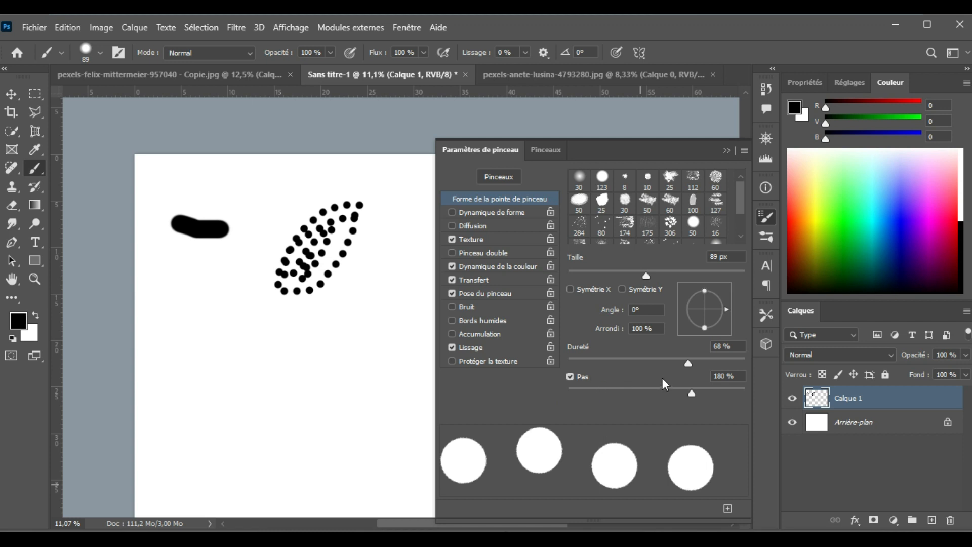
- Compare spacings of 48 % and 1 % at a brush size of 151 px by painting a test stroke with each
mouse_move(692, 392)
left_mouse_down()
mouse_move(544, 388)
mouse_move(609, 376)
left_mouse_up()
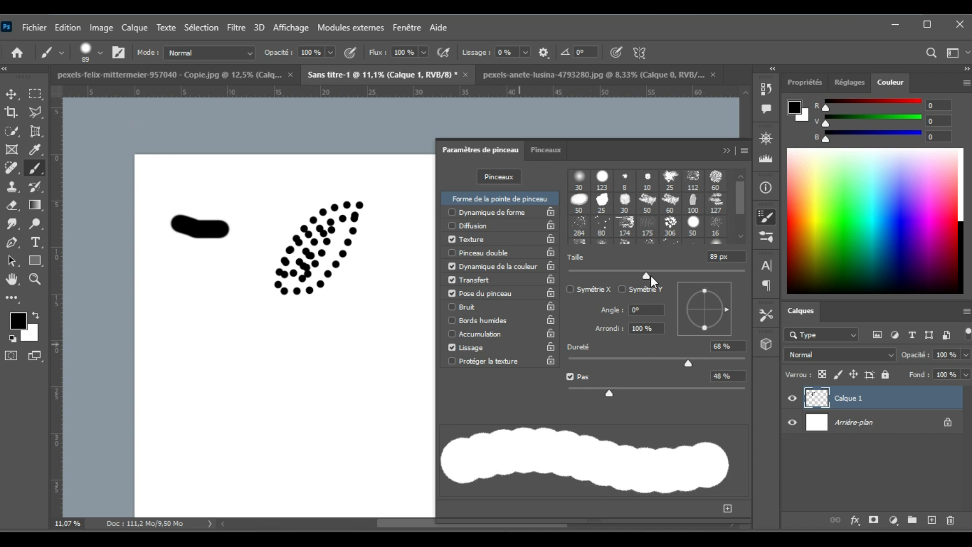
left_click_drag(663, 271, 678, 270)
left_click_drag(338, 328, 306, 392)
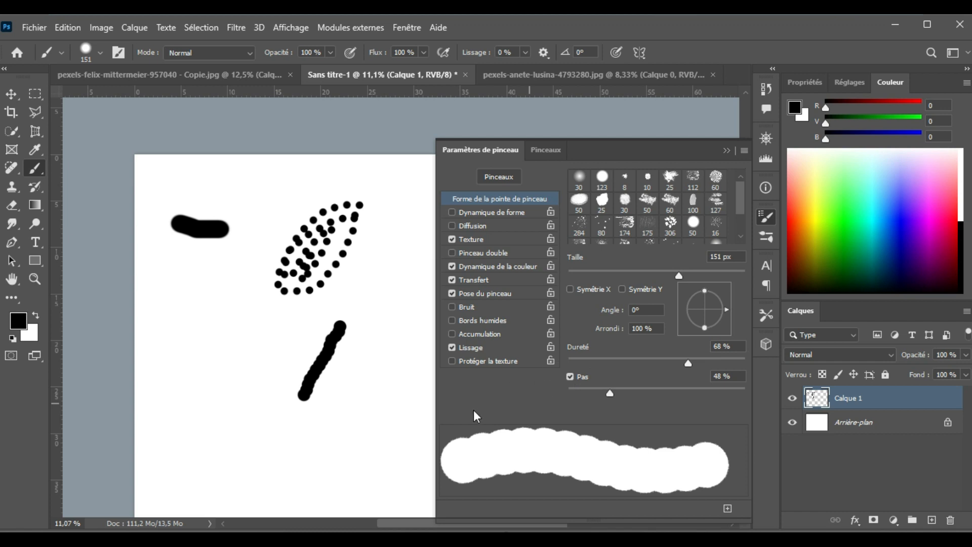
left_click_drag(609, 392, 566, 398)
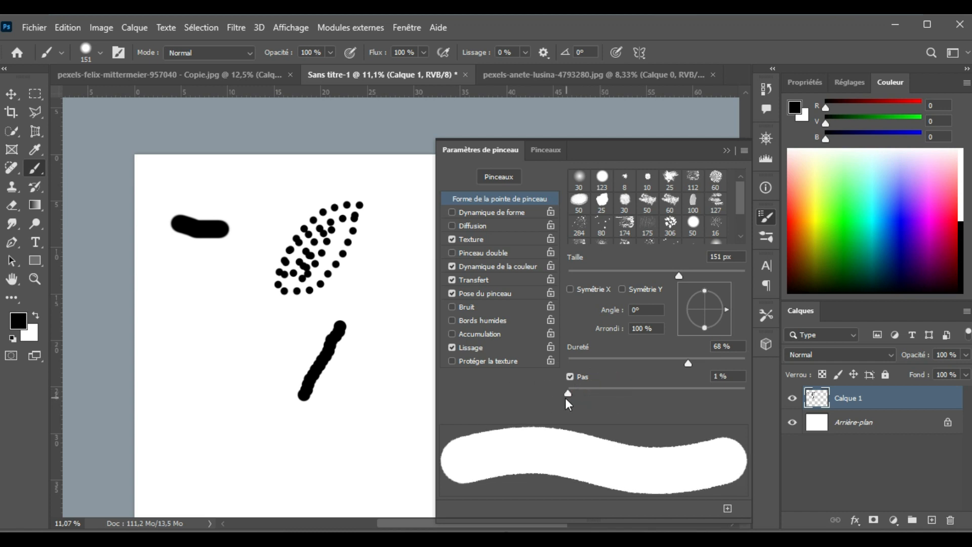
mouse_move(193, 285)
left_mouse_down()
mouse_move(197, 413)
mouse_move(324, 315)
mouse_move(226, 342)
left_mouse_up()
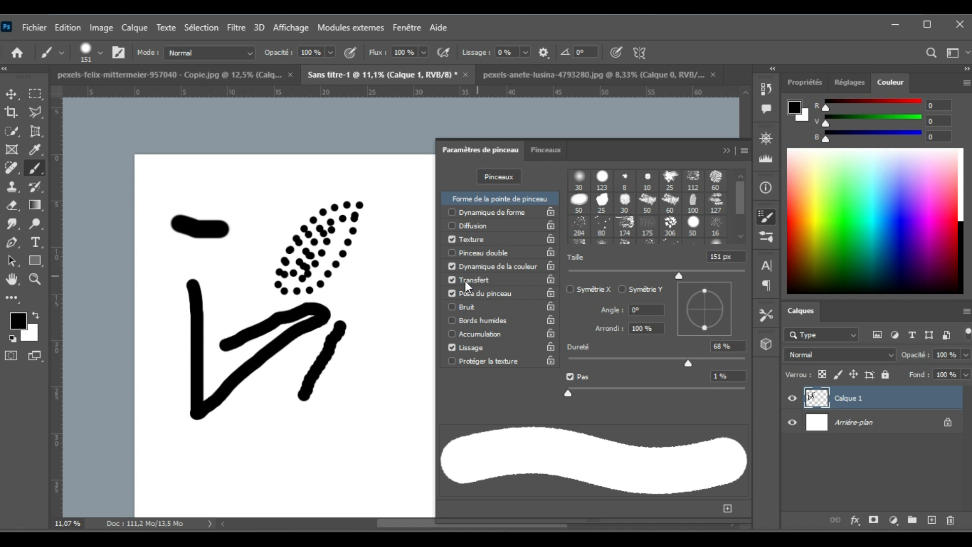
- Undo the spacing test strokes and step further back through the earlier painting on Calque 1
key("ctrl+z")
key("ctrl+z")
key("ctrl+z")
key("ctrl+z")
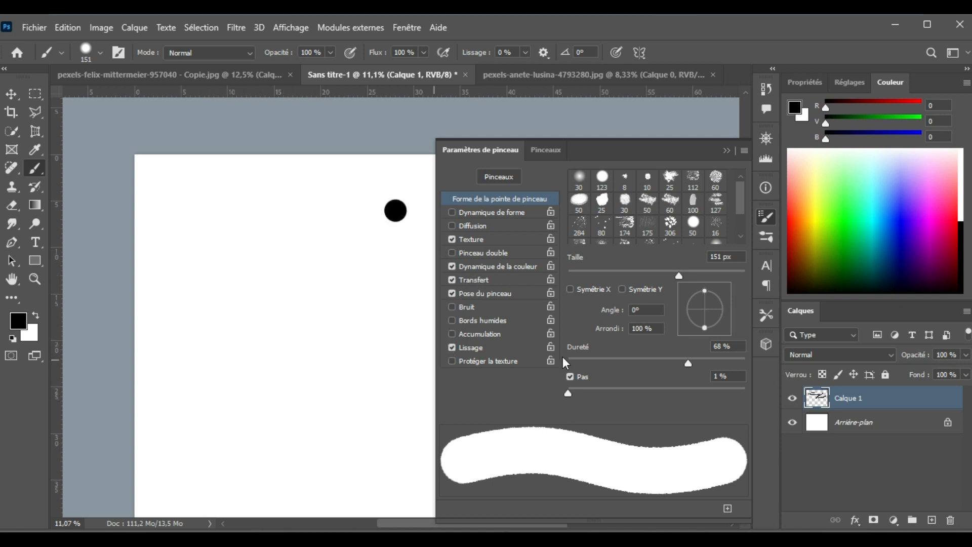
key("ctrl+z")
key("ctrl+z")
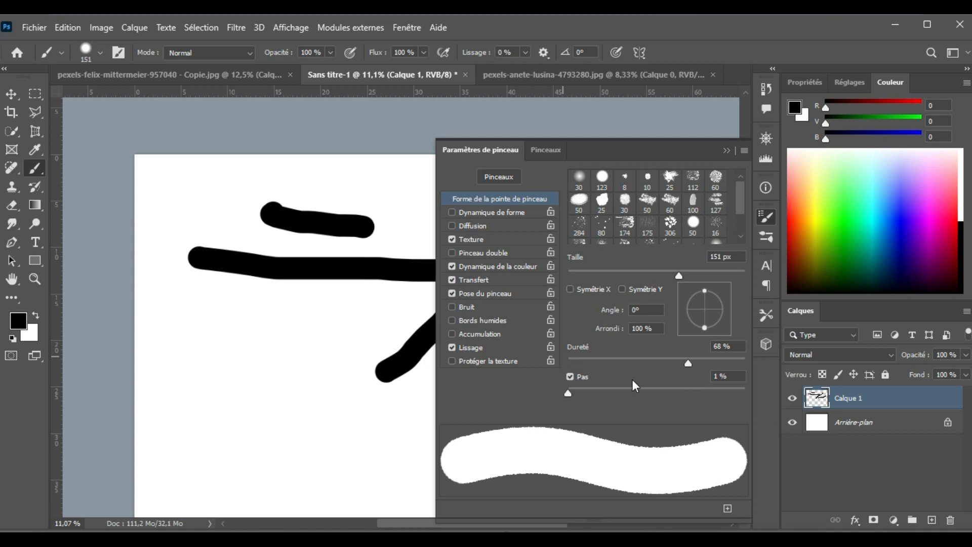
- Set the brush spacing (Pas) to 100 % and paint a test stroke on Calque 1
left_click_drag(570, 393, 654, 393)
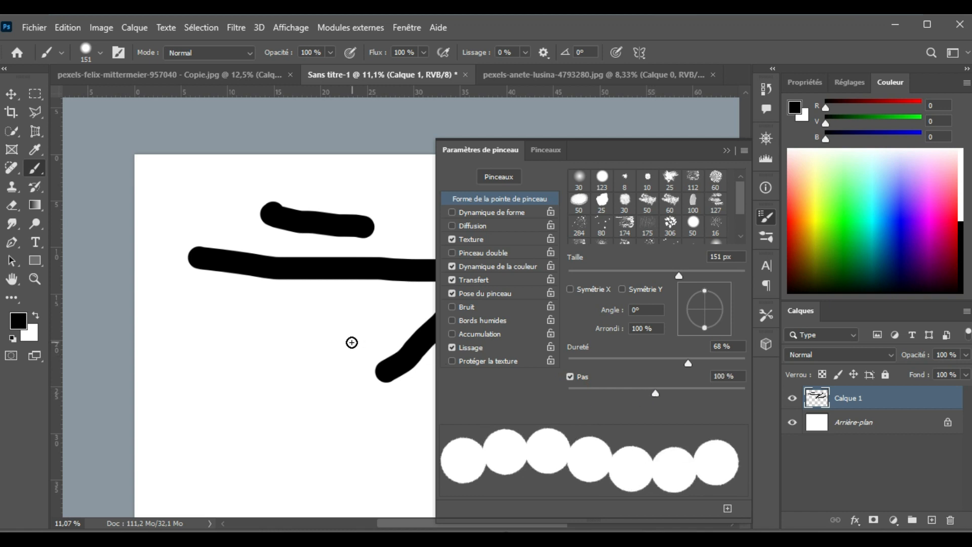
mouse_move(352, 315)
left_mouse_down()
mouse_move(272, 373)
mouse_move(203, 346)
left_mouse_up()
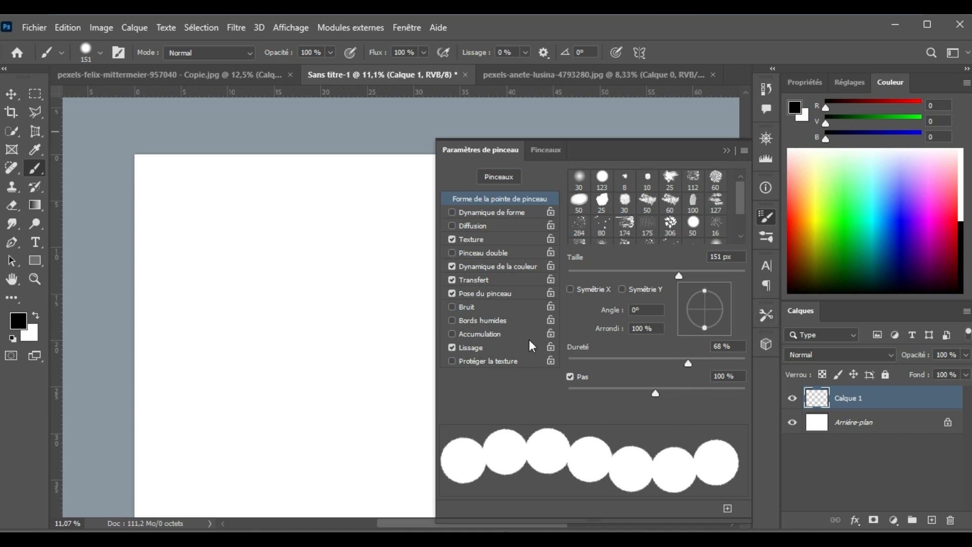
- Flatten the brush tip to 10 % roundness at 218 px and paint a calligraphic spiral in the upper part of the page
left_click_drag(706, 328, 707, 312)
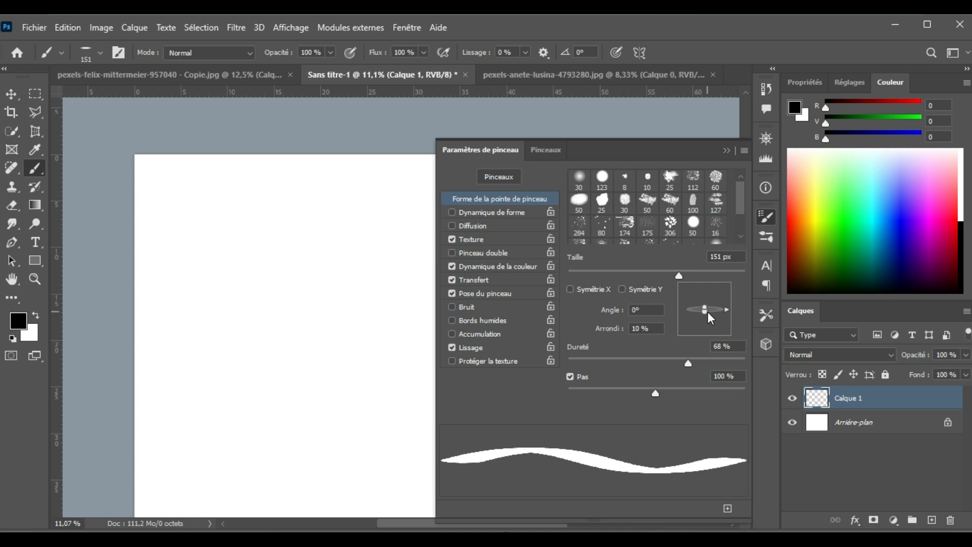
left_click(702, 271)
mouse_move(175, 188)
left_mouse_down()
mouse_move(182, 232)
mouse_move(201, 258)
mouse_move(261, 278)
mouse_move(302, 273)
left_mouse_up()
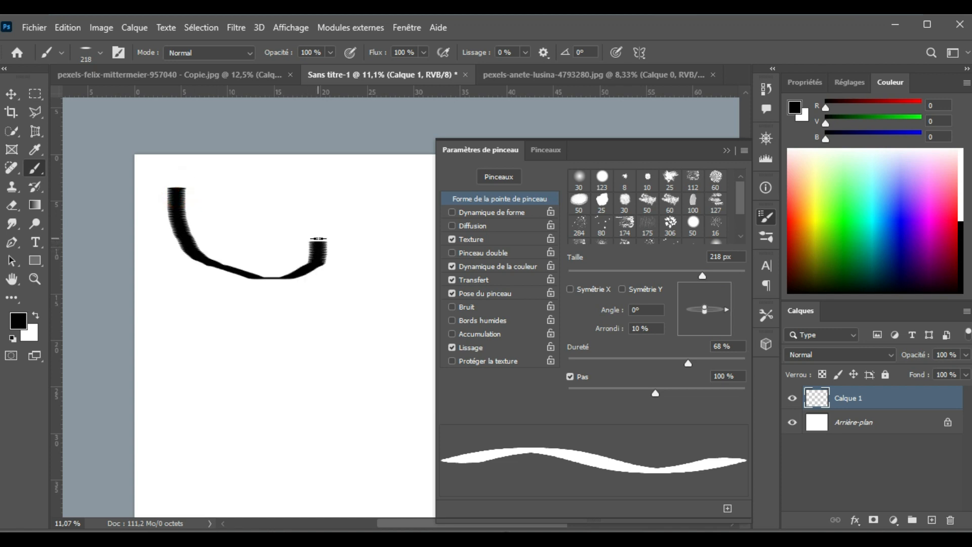
mouse_move(317, 238)
left_mouse_down()
mouse_move(290, 211)
mouse_move(219, 221)
mouse_move(229, 195)
mouse_move(291, 192)
mouse_move(358, 209)
mouse_move(374, 253)
mouse_move(271, 292)
left_mouse_up()
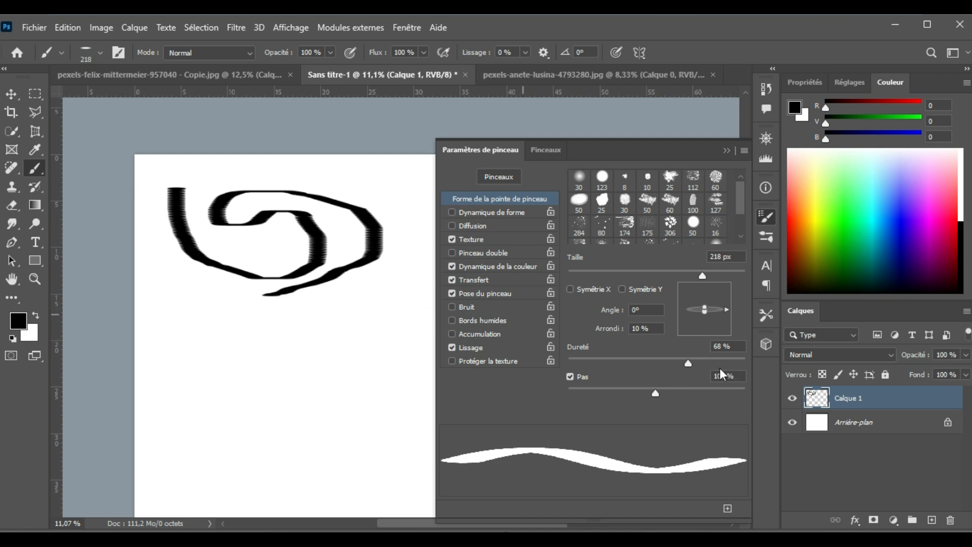
- Paint a capital letter A below the spiral with the flattened brush
left_click_drag(241, 340, 223, 402)
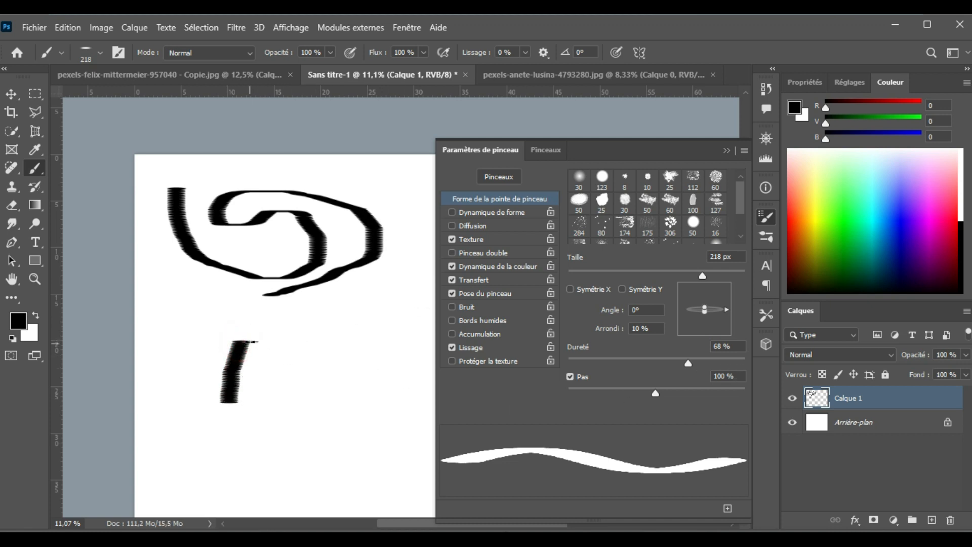
left_click_drag(245, 339, 306, 430)
mouse_move(236, 385)
left_mouse_down()
mouse_move(276, 397)
mouse_move(236, 397)
mouse_move(207, 449)
left_mouse_up()
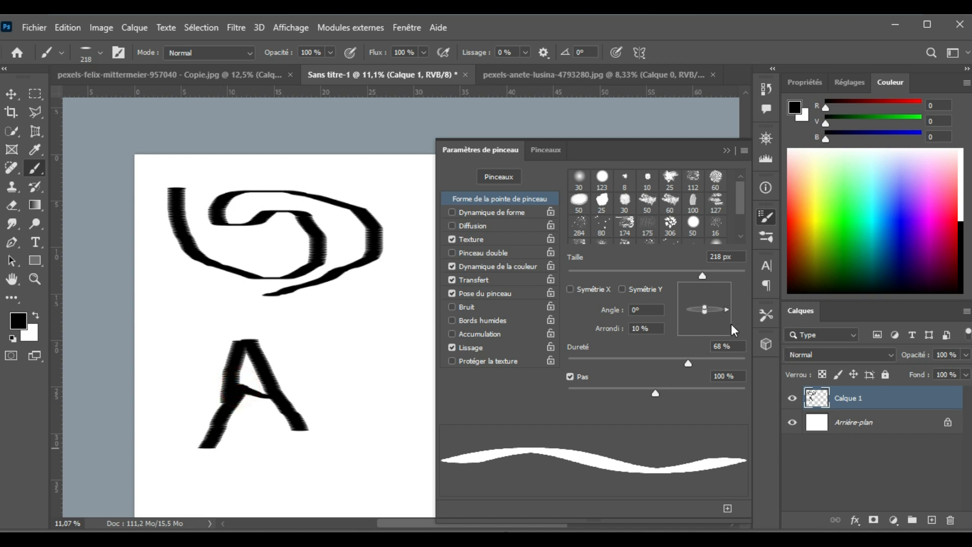
- Set the brush tip to an angle of -156° and 12 % roundness, and paint a zigzag stroke beside the letter A
mouse_move(726, 309)
left_mouse_down()
mouse_move(663, 316)
mouse_move(721, 313)
mouse_move(706, 311)
mouse_move(716, 305)
mouse_move(711, 290)
mouse_move(709, 319)
mouse_move(709, 310)
left_mouse_up()
mouse_move(311, 293)
left_mouse_down()
mouse_move(321, 313)
mouse_move(397, 369)
mouse_move(412, 284)
mouse_move(441, 335)
left_mouse_up()
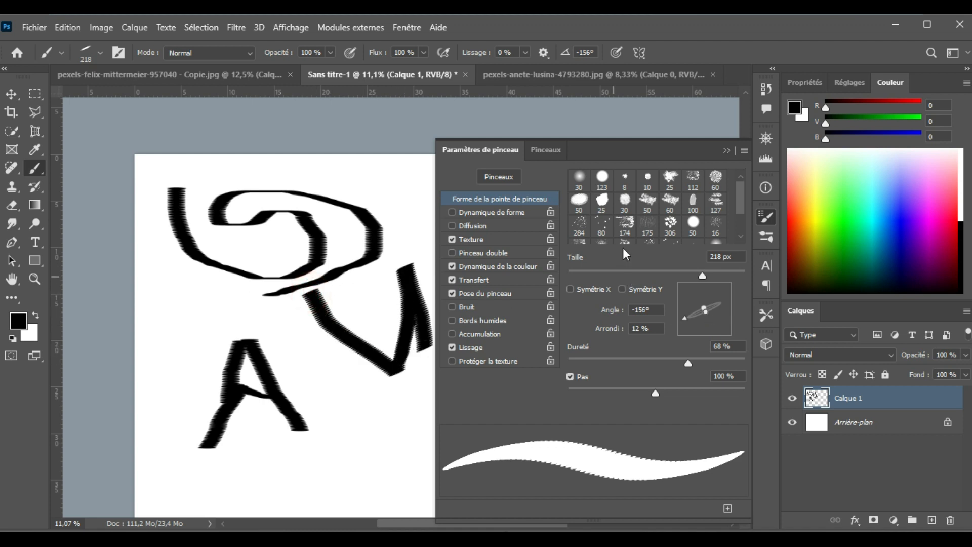
- Undo the flattened-brush strokes, including the zigzag, the letter A and the spiral
key("ctrl+z")
key("ctrl+z")
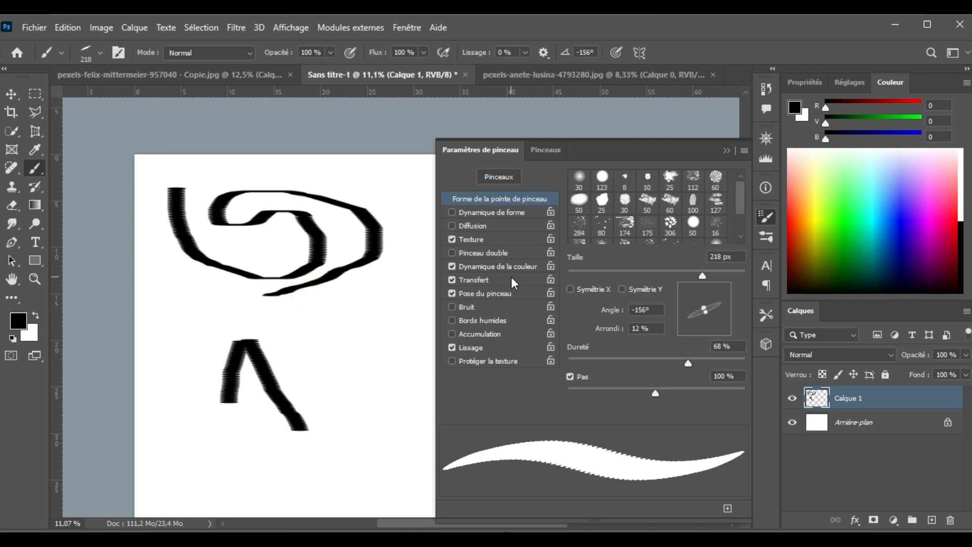
key("ctrl+z")
key("ctrl+z")
key("ctrl+z")
key("ctrl+z")
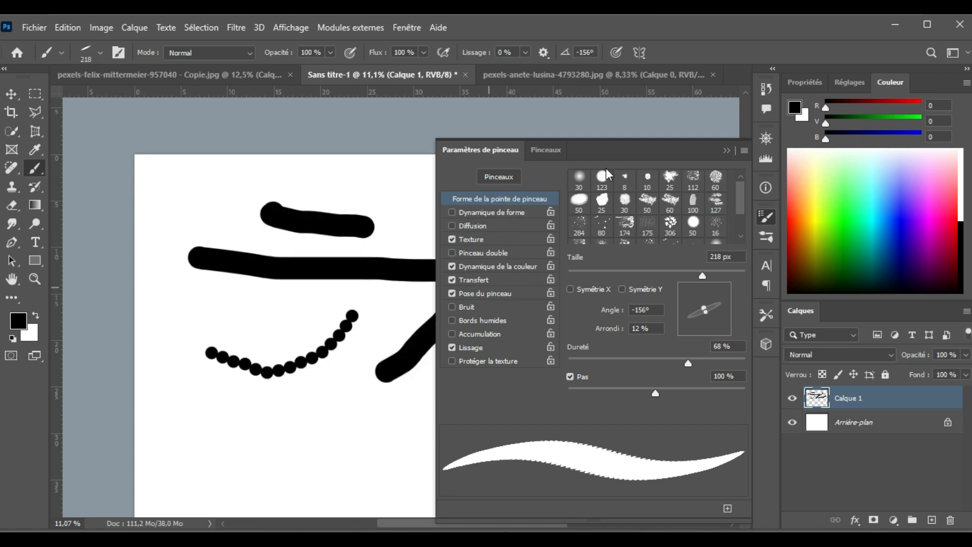
- Close the brush settings and replace Calque 1 with a new empty layer above the background
left_click(730, 147)
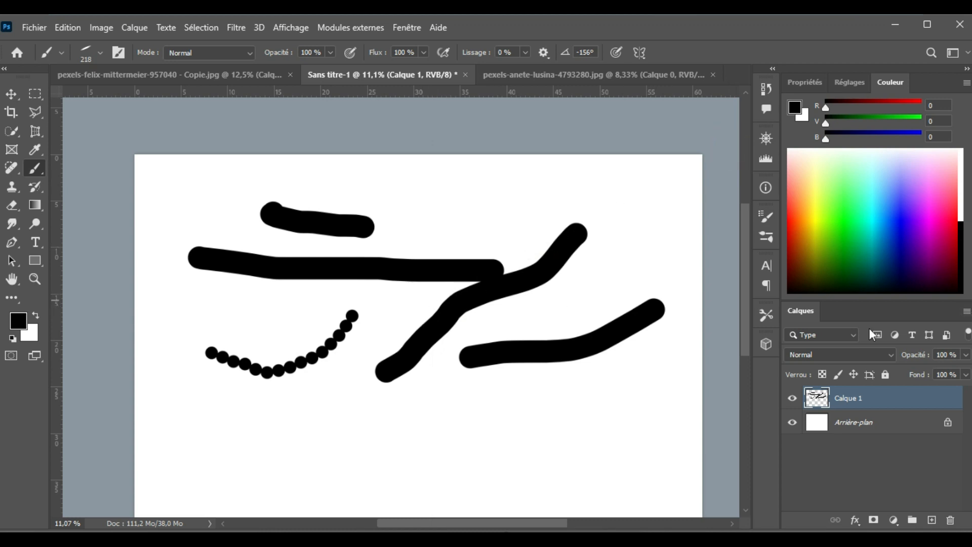
left_click_drag(889, 400, 950, 520)
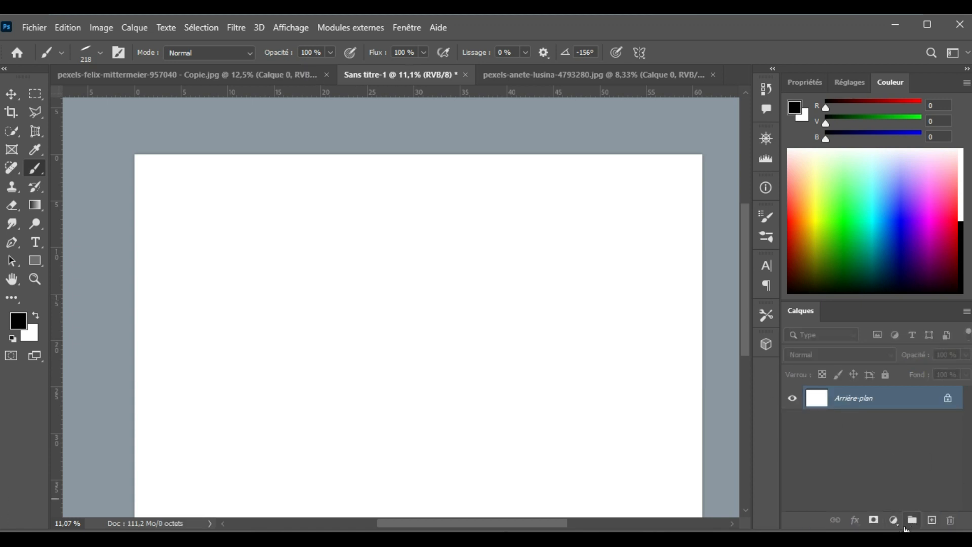
left_click(931, 520)
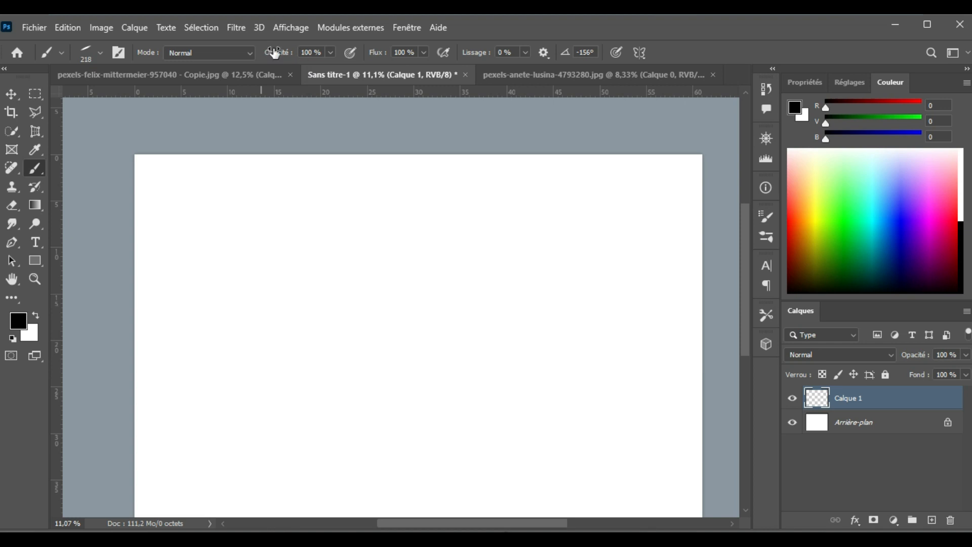
- Set the brush opacity to 23 %, restore the tip to 100 % roundness, and paint a test stroke in the upper part of the page
left_click_drag(284, 55, 235, 64)
left_click(92, 47)
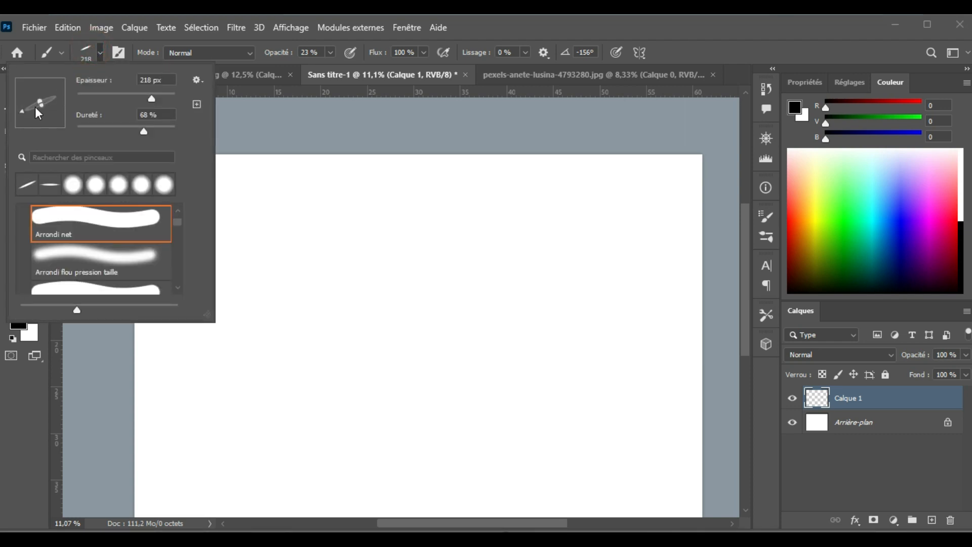
left_click_drag(41, 117, 41, 127)
left_click(232, 120)
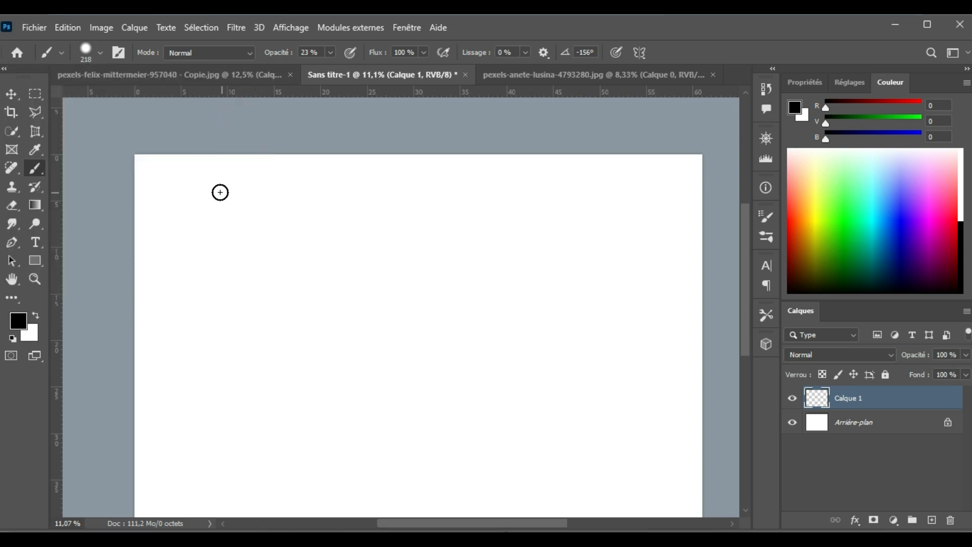
left_click_drag(213, 192, 400, 203)
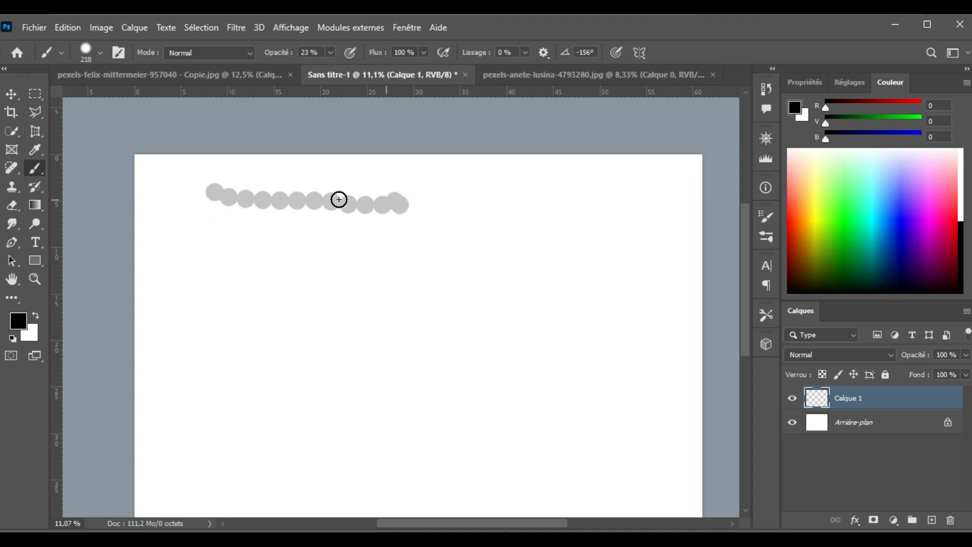
- Set the brush spacing (Pas) to 1 % and paint a single dab and a smooth continuous stroke below the dotted one
left_click(125, 55)
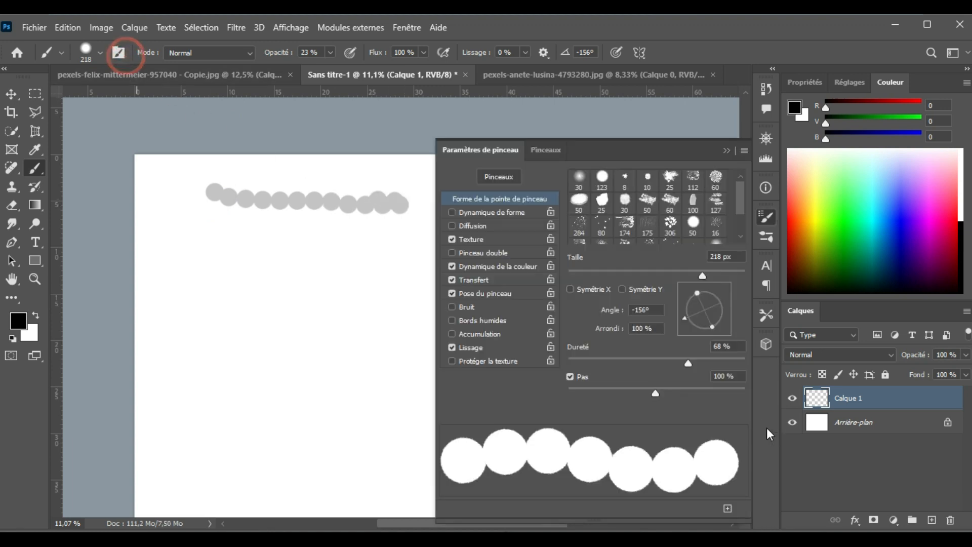
left_click_drag(655, 393, 481, 375)
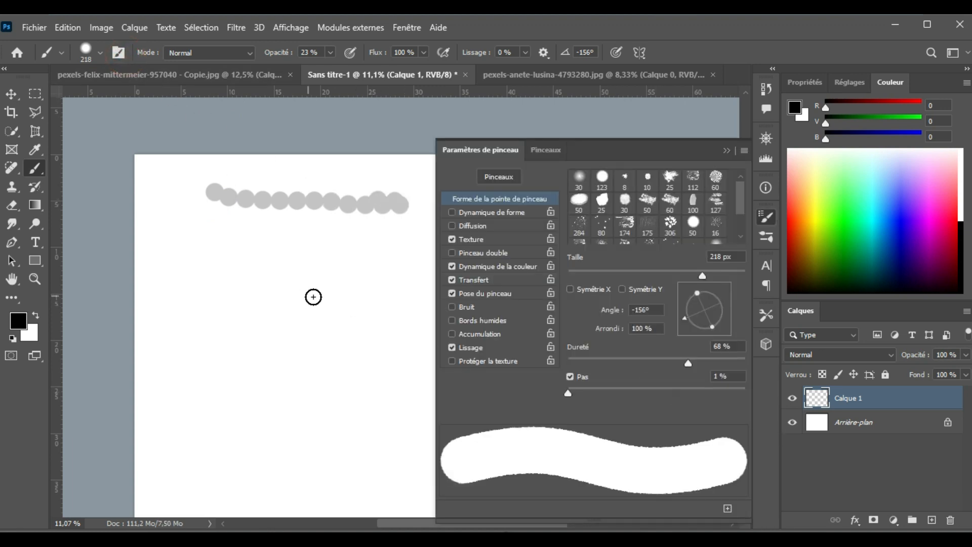
left_click(381, 260)
left_click(726, 150)
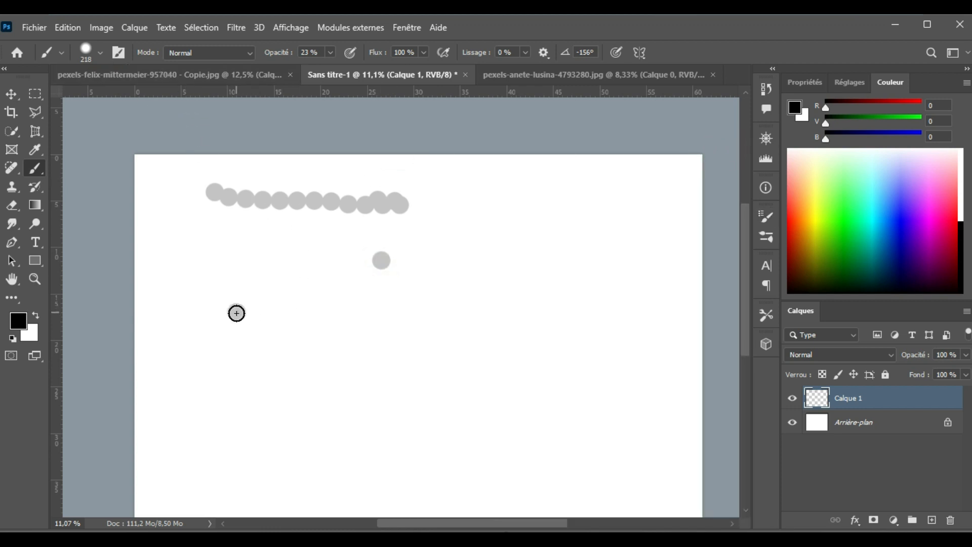
mouse_move(237, 313)
left_mouse_down()
mouse_move(448, 333)
mouse_move(529, 316)
left_mouse_up()
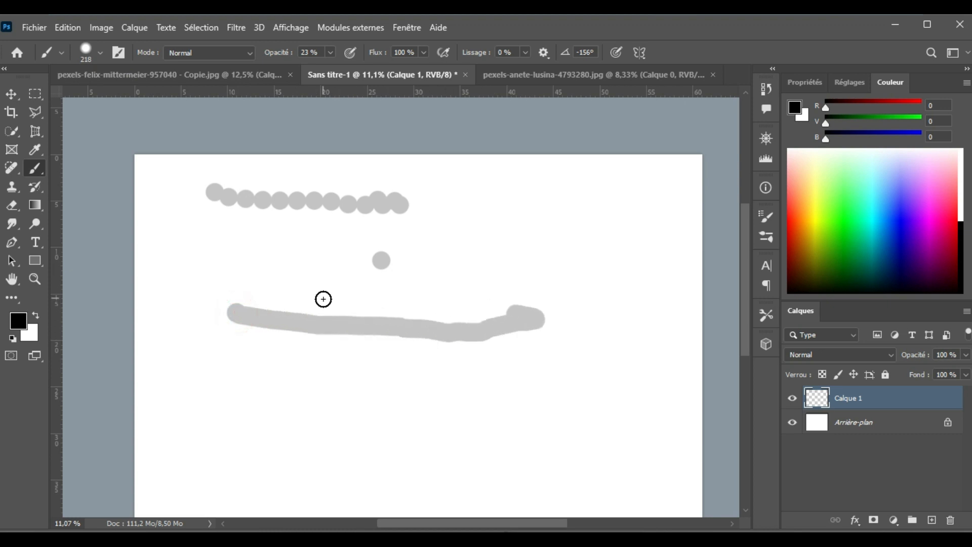
mouse_move(323, 299)
left_mouse_down()
mouse_move(269, 305)
mouse_move(302, 301)
left_mouse_up()
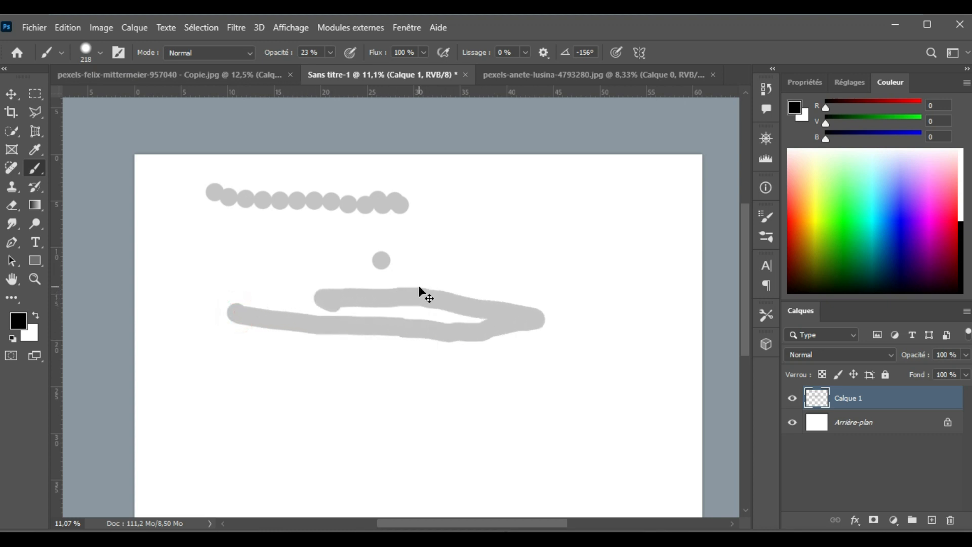
- On a fresh layer, paint overlapping 977 px strokes at 23 % opacity, and one continuous stroke back and forth below them
key("Delete")
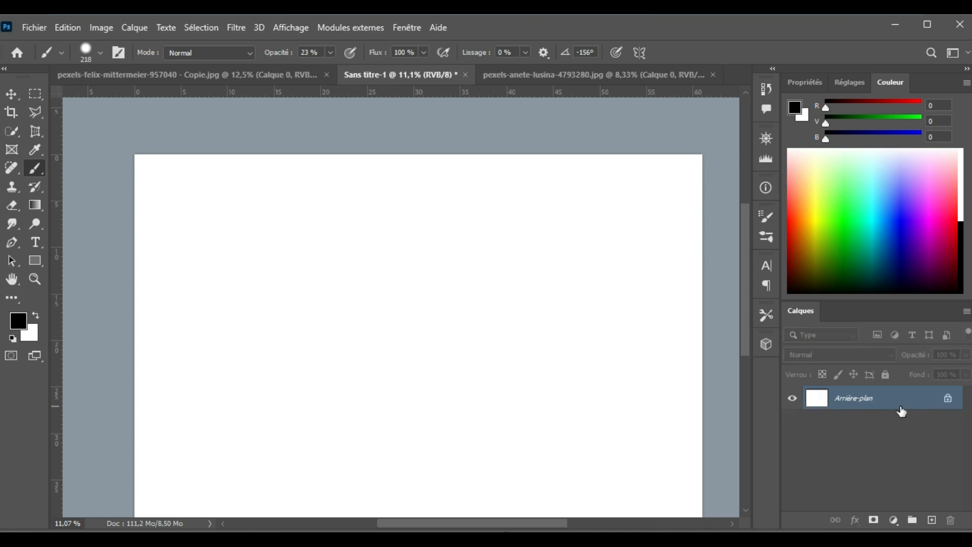
left_click(931, 520)
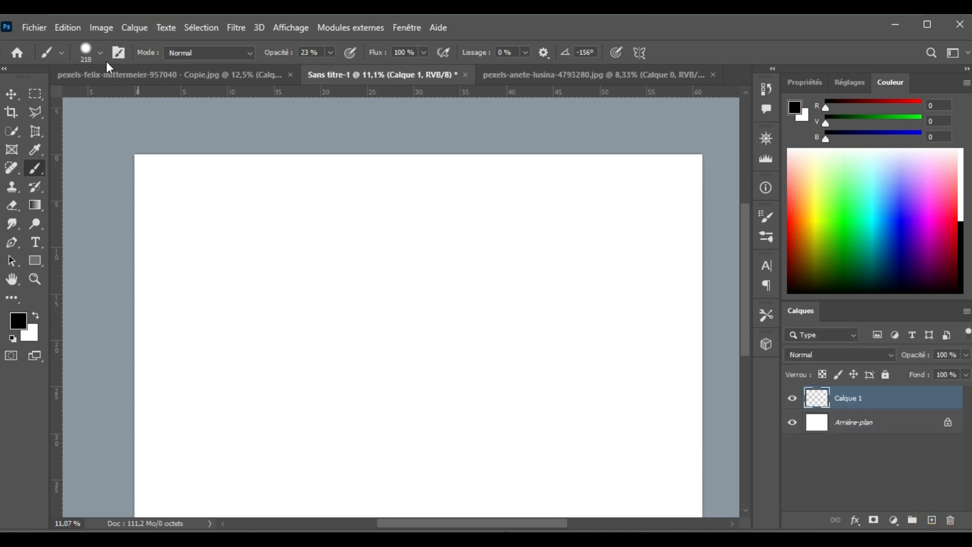
left_click_drag(164, 204, 193, 209)
left_click(198, 236)
mouse_move(282, 240)
left_mouse_down()
mouse_move(506, 228)
mouse_move(388, 253)
mouse_move(174, 276)
mouse_move(194, 256)
mouse_move(277, 261)
mouse_move(219, 255)
mouse_move(246, 250)
mouse_move(225, 217)
mouse_move(198, 242)
mouse_move(444, 242)
mouse_move(527, 228)
mouse_move(436, 229)
mouse_move(278, 266)
mouse_move(198, 239)
mouse_move(396, 245)
mouse_move(497, 229)
mouse_move(191, 206)
mouse_move(186, 230)
mouse_move(304, 222)
mouse_move(465, 232)
mouse_move(183, 233)
mouse_move(207, 243)
mouse_move(414, 244)
mouse_move(204, 233)
mouse_move(486, 236)
mouse_move(468, 249)
mouse_move(356, 253)
mouse_move(314, 239)
mouse_move(212, 232)
mouse_move(506, 230)
left_mouse_up()
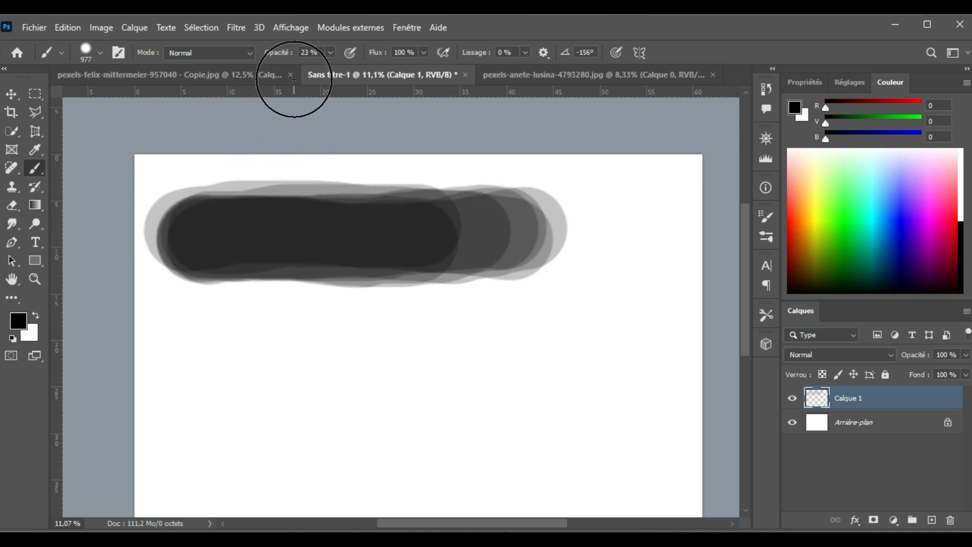
left_click(296, 369)
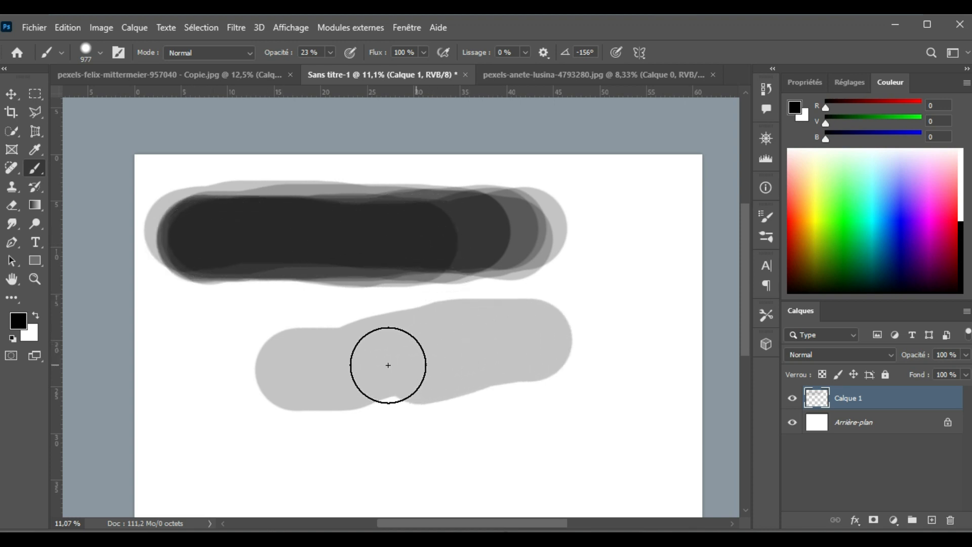
mouse_move(530, 344)
left_mouse_down()
mouse_move(319, 362)
mouse_move(419, 356)
mouse_move(536, 326)
mouse_move(371, 373)
mouse_move(328, 376)
mouse_move(539, 339)
mouse_move(300, 375)
mouse_move(510, 344)
mouse_move(317, 355)
mouse_move(527, 340)
mouse_move(358, 353)
mouse_move(426, 355)
mouse_move(537, 339)
mouse_move(322, 355)
mouse_move(309, 337)
mouse_move(554, 319)
mouse_move(369, 345)
left_mouse_up()
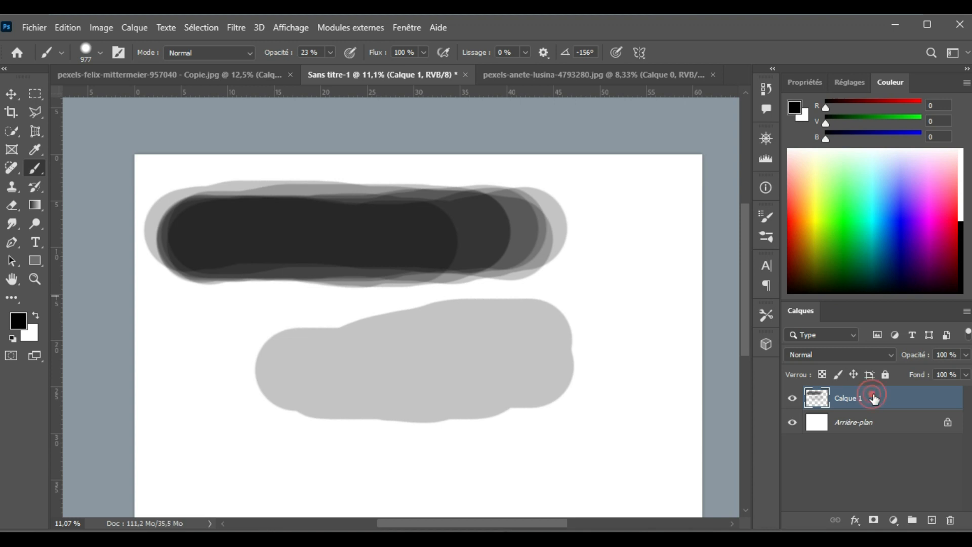
- Replace Calque 1 with a new empty layer and reduce the brush size to 344 px
mouse_move(872, 400)
left_mouse_down()
mouse_move(882, 401)
mouse_move(952, 519)
left_mouse_up()
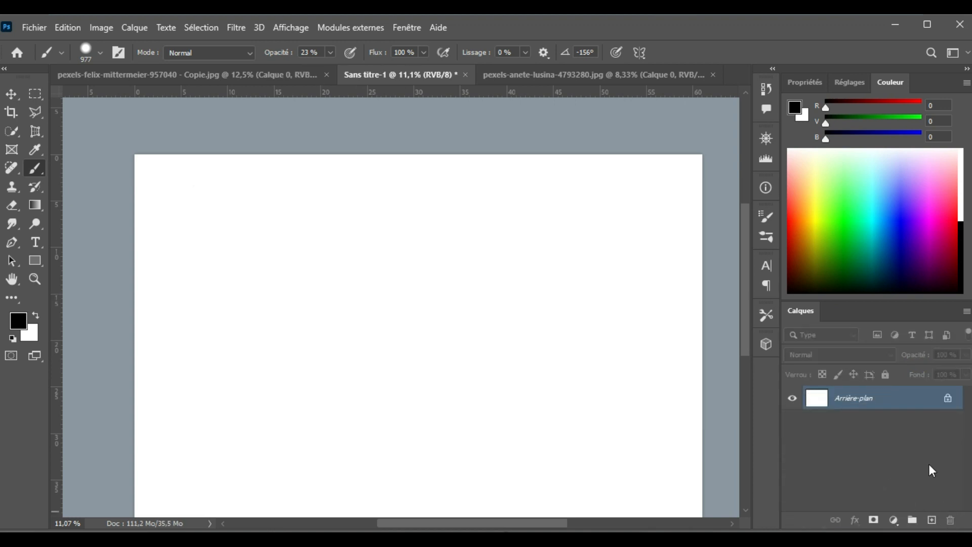
left_click(932, 520)
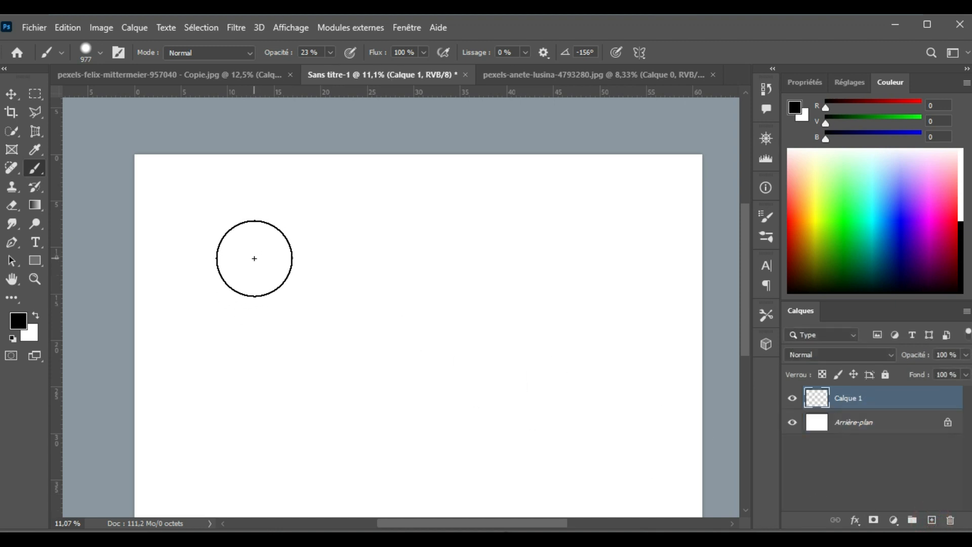
left_click_drag(254, 258, 229, 264)
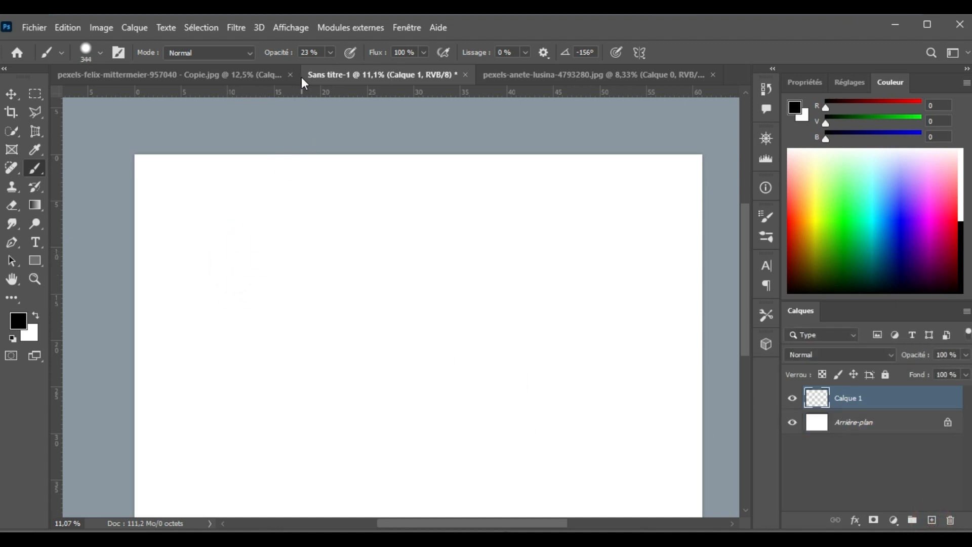
- Set the brush opacity to 100 %, keeping the flow (Flux) at 100 %
left_click(328, 52)
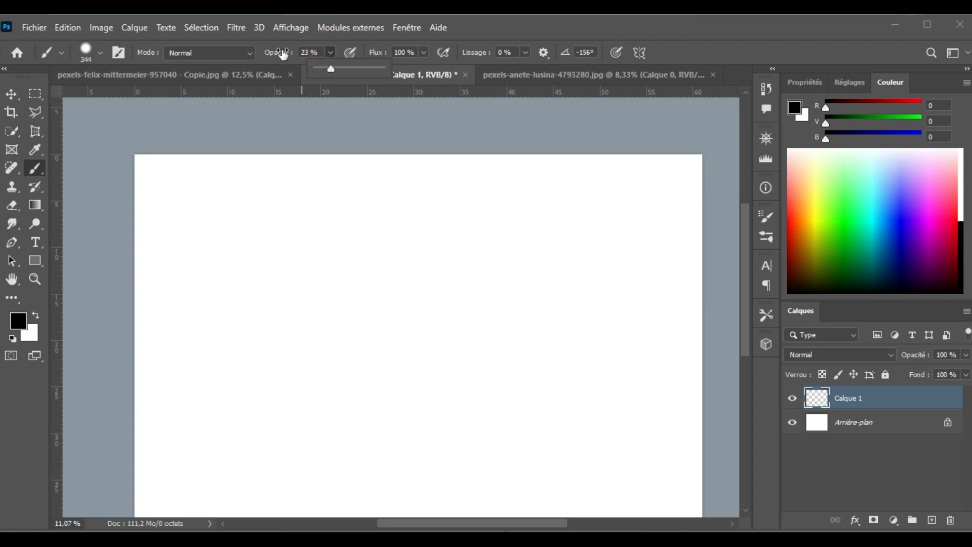
left_click(310, 51)
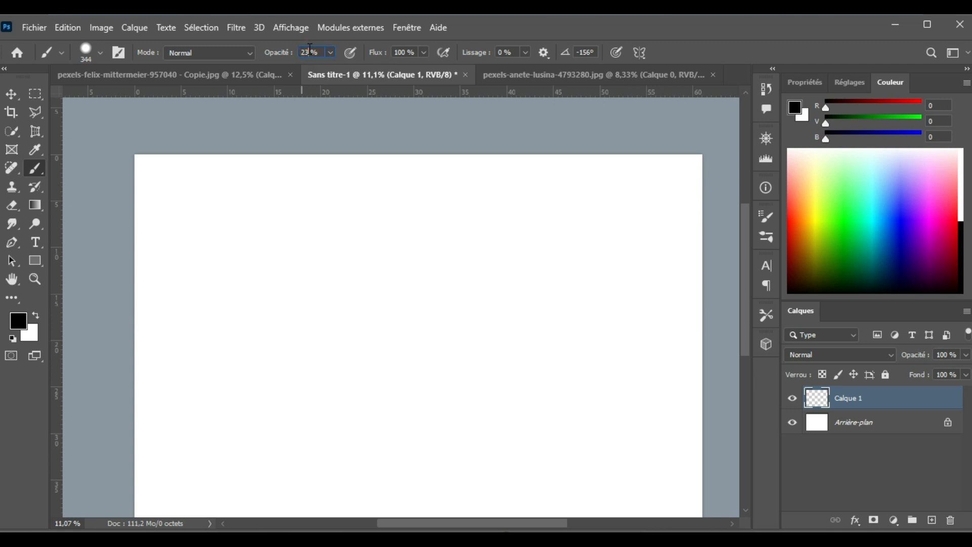
double_click(310, 51)
left_click_drag(278, 52, 271, 58)
left_click_drag(331, 57, 351, 59)
left_click_drag(250, 59, 381, 59)
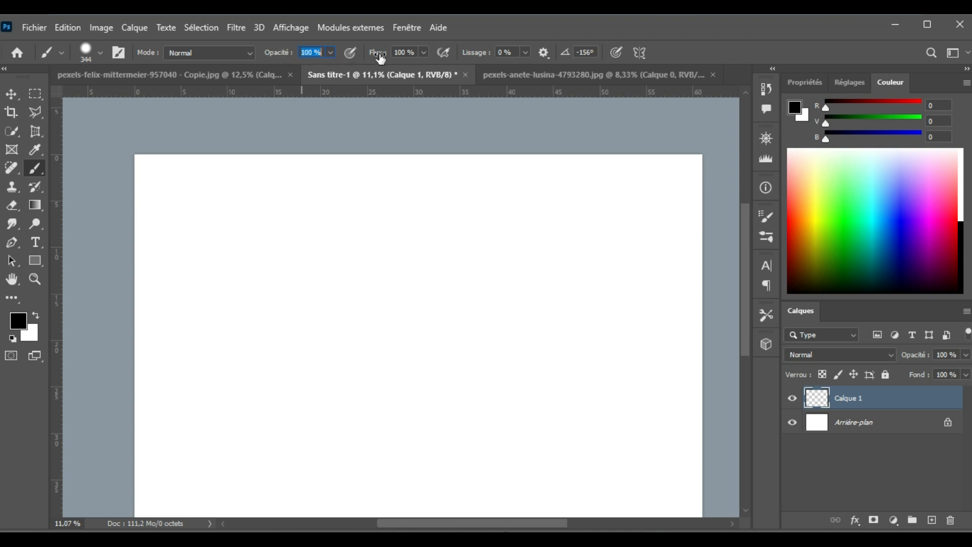
left_click(331, 52)
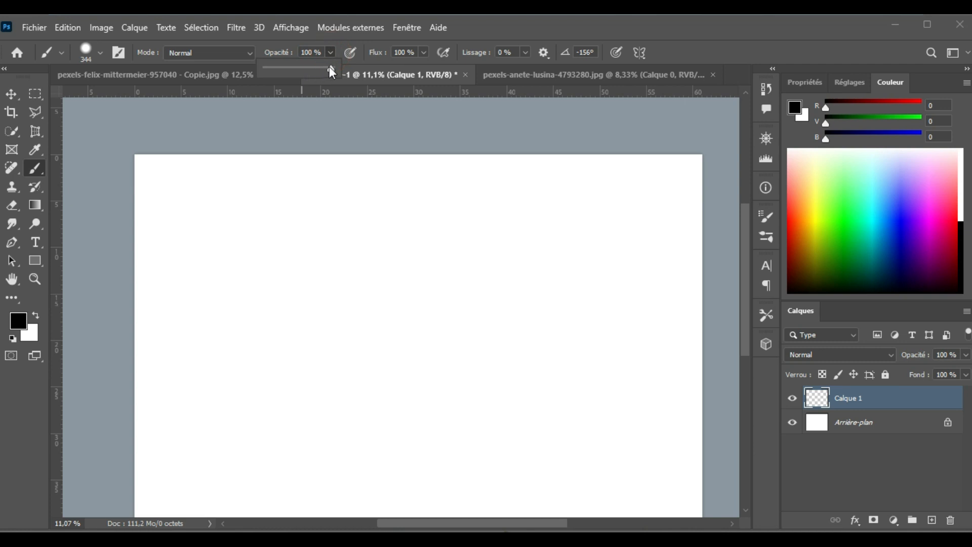
left_click_drag(330, 68, 405, 65)
left_click(390, 59)
left_click(373, 53)
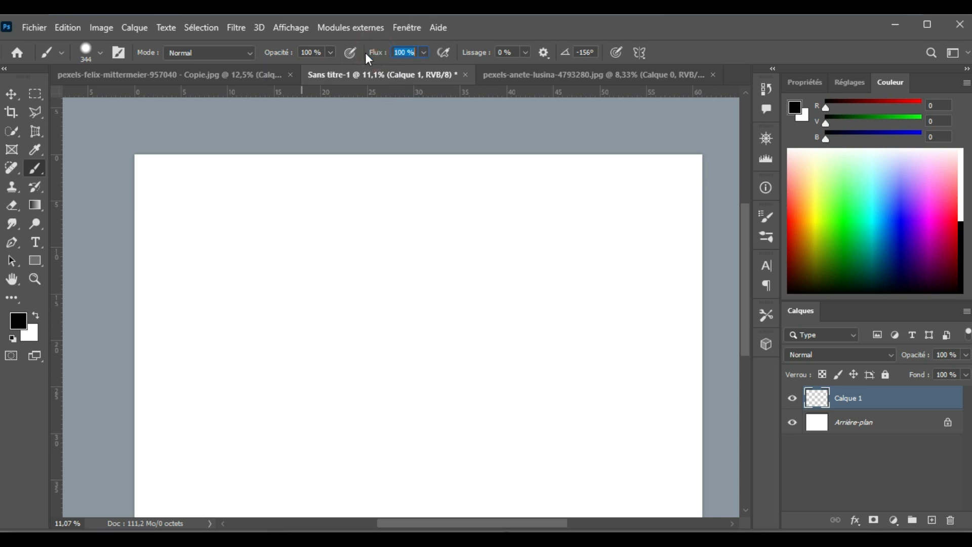
- Paint a stroke near the top of the page at 100 % flow and a second one below it at 30 % flow
left_click_drag(299, 195, 414, 195)
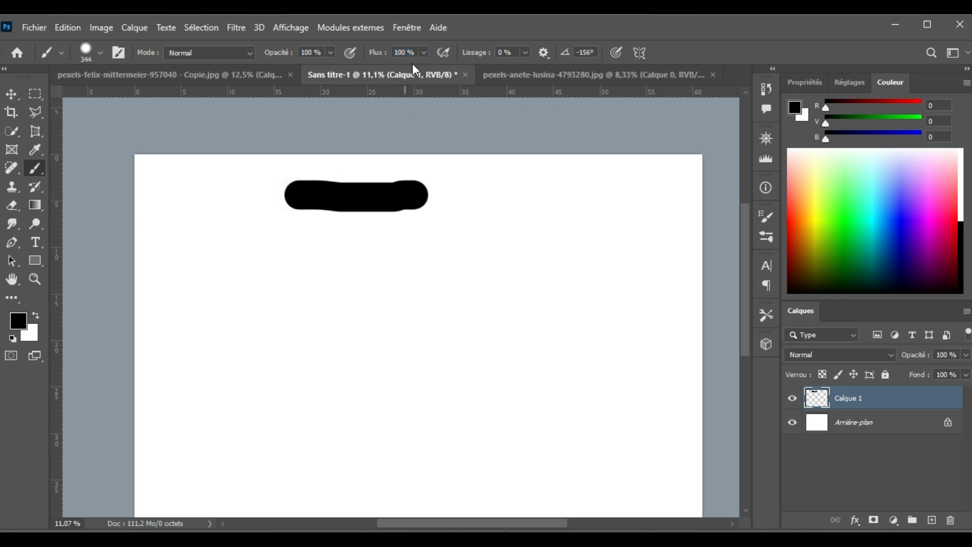
left_click_drag(381, 53, 358, 59)
left_click_drag(228, 267, 328, 287)
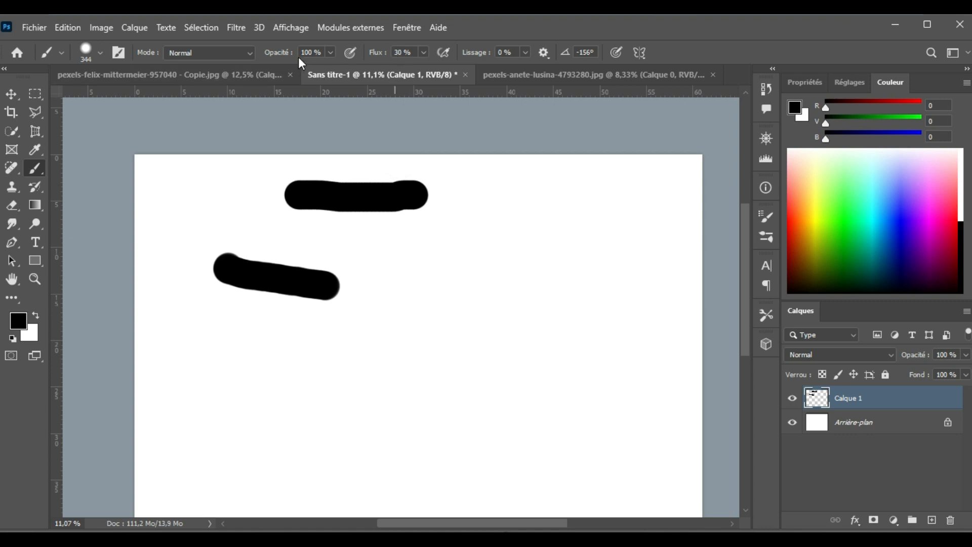
- Set the brush opacity to 43 % and paint overlapping strokes at 30 % flow beside the second black stroke
left_click_drag(286, 55, 247, 57)
mouse_move(368, 262)
left_mouse_down()
mouse_move(410, 249)
mouse_move(524, 241)
left_mouse_up()
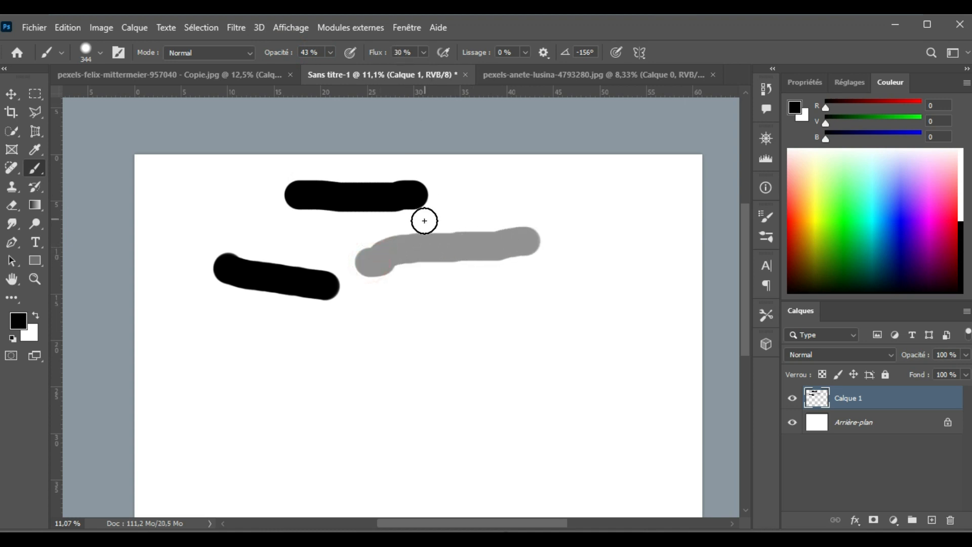
left_click_drag(385, 254, 521, 238)
left_click_drag(368, 254, 544, 243)
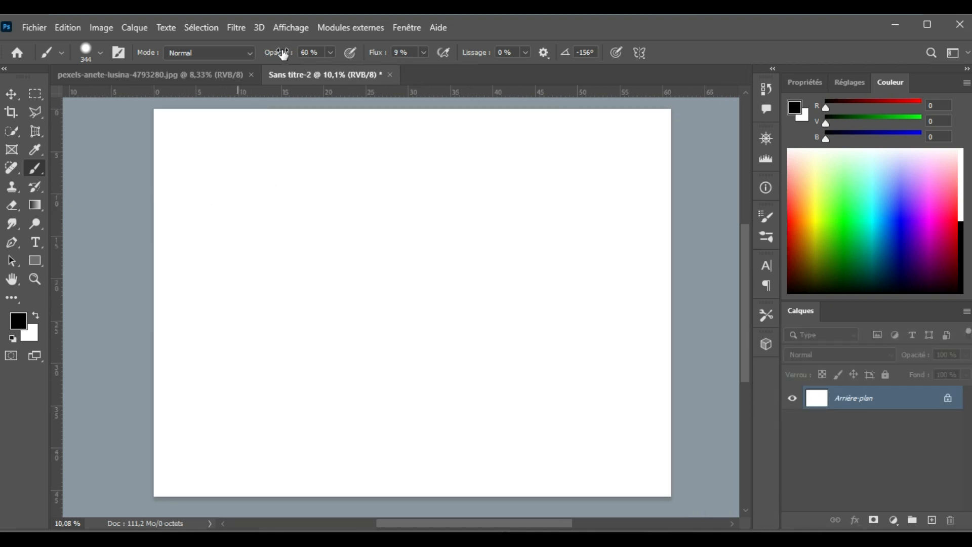
- In Sans titre-2, set the brush opacity to 51 % and paint overlapping strokes and one continuous stroke beside them at 9 % flow
left_click_drag(279, 61, 276, 61)
mouse_move(228, 176)
left_mouse_down()
mouse_move(328, 164)
mouse_move(243, 184)
mouse_move(332, 165)
mouse_move(262, 175)
mouse_move(317, 160)
mouse_move(255, 165)
mouse_move(246, 170)
mouse_move(308, 167)
mouse_move(244, 186)
mouse_move(279, 172)
mouse_move(253, 174)
left_mouse_up()
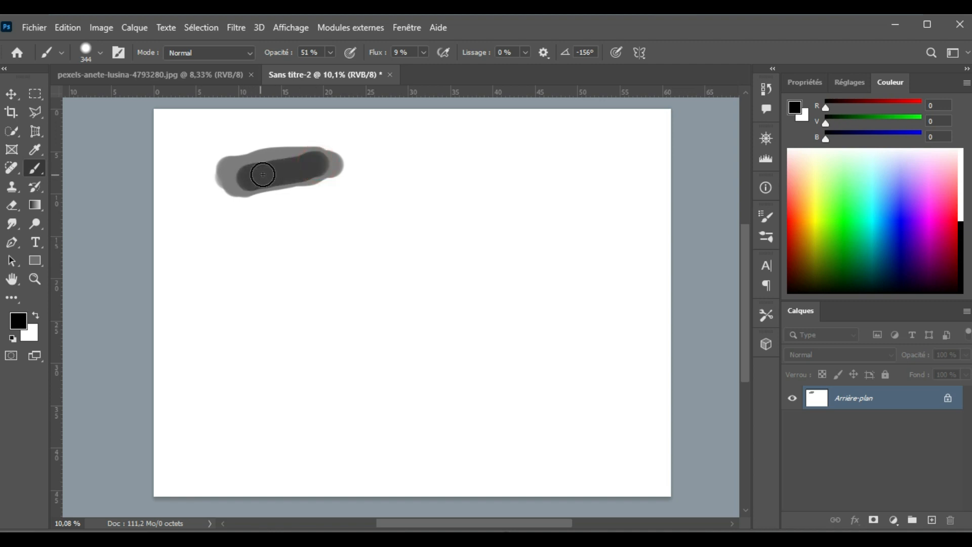
mouse_move(321, 157)
left_mouse_down()
mouse_move(245, 178)
mouse_move(344, 164)
mouse_move(254, 185)
mouse_move(302, 156)
mouse_move(330, 160)
mouse_move(273, 175)
left_mouse_up()
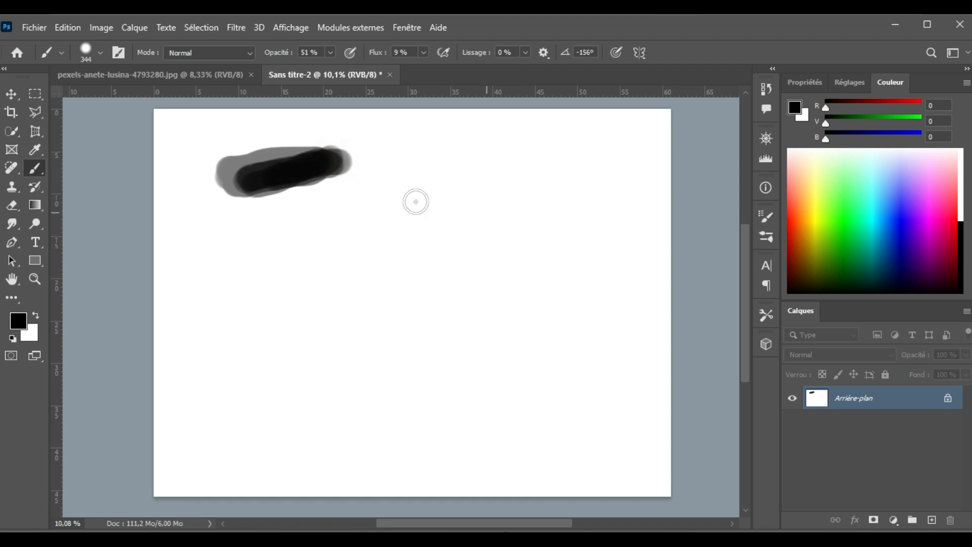
mouse_move(413, 200)
left_mouse_down()
mouse_move(547, 189)
mouse_move(416, 196)
mouse_move(508, 182)
mouse_move(435, 181)
mouse_move(476, 196)
mouse_move(396, 188)
mouse_move(528, 193)
mouse_move(388, 198)
mouse_move(505, 189)
left_mouse_up()
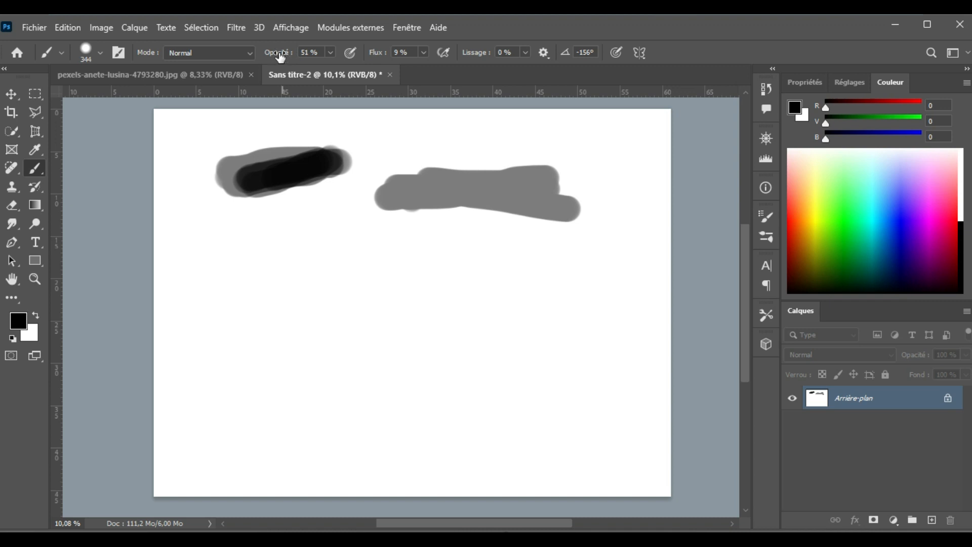
- Set the brush opacity to 84 % and paint overlapping strokes below the continuous grey one
left_click_drag(279, 53, 305, 53)
left_click_drag(369, 277, 494, 262)
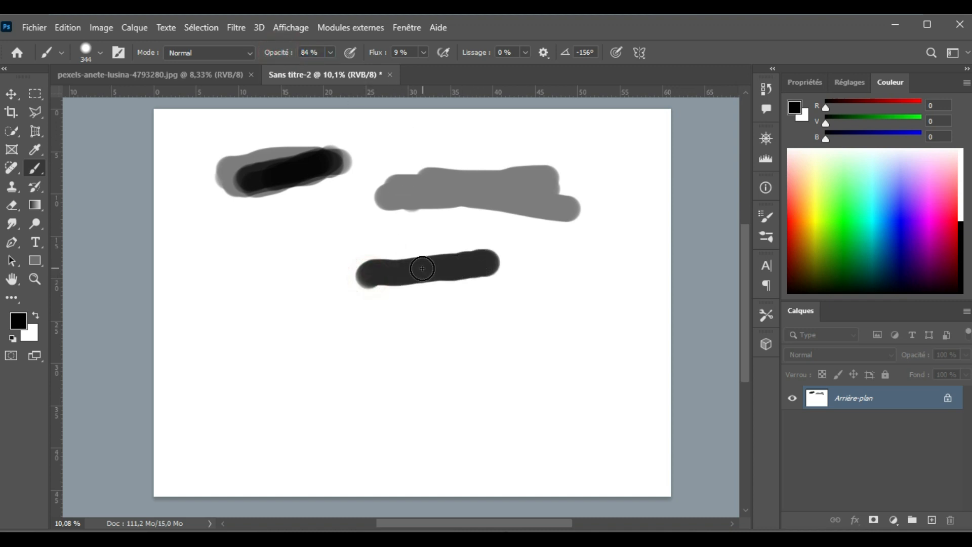
mouse_move(422, 268)
left_mouse_down()
mouse_move(377, 277)
mouse_move(507, 272)
mouse_move(376, 285)
mouse_move(498, 263)
mouse_move(420, 267)
mouse_move(458, 266)
mouse_move(453, 278)
mouse_move(418, 276)
mouse_move(410, 260)
mouse_move(419, 279)
mouse_move(451, 277)
mouse_move(371, 265)
mouse_move(421, 267)
mouse_move(348, 271)
mouse_move(398, 284)
mouse_move(351, 273)
mouse_move(365, 256)
mouse_move(311, 263)
mouse_move(323, 252)
mouse_move(461, 267)
mouse_move(339, 270)
mouse_move(319, 266)
mouse_move(525, 258)
left_mouse_up()
mouse_move(362, 278)
left_mouse_down()
mouse_move(509, 265)
mouse_move(386, 256)
mouse_move(469, 254)
mouse_move(451, 282)
mouse_move(445, 245)
left_mouse_up()
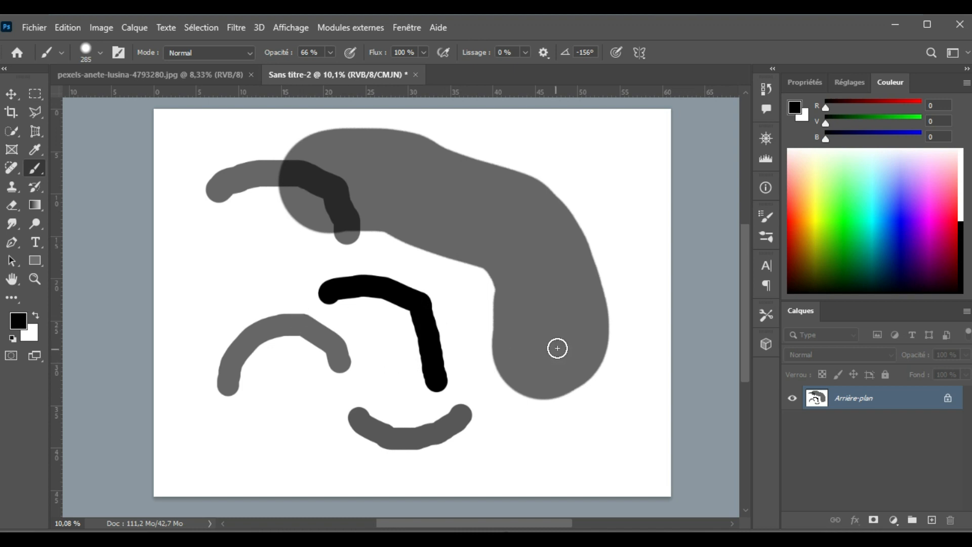
- Set the brush size to 126 px and paint two small closed outlines near the page's upper-right corner at 66 % opacity
left_click_drag(584, 352, 575, 357)
mouse_move(559, 122)
left_mouse_down()
mouse_move(528, 157)
mouse_move(527, 177)
mouse_move(584, 196)
mouse_move(619, 137)
mouse_move(602, 117)
mouse_move(564, 126)
left_mouse_up()
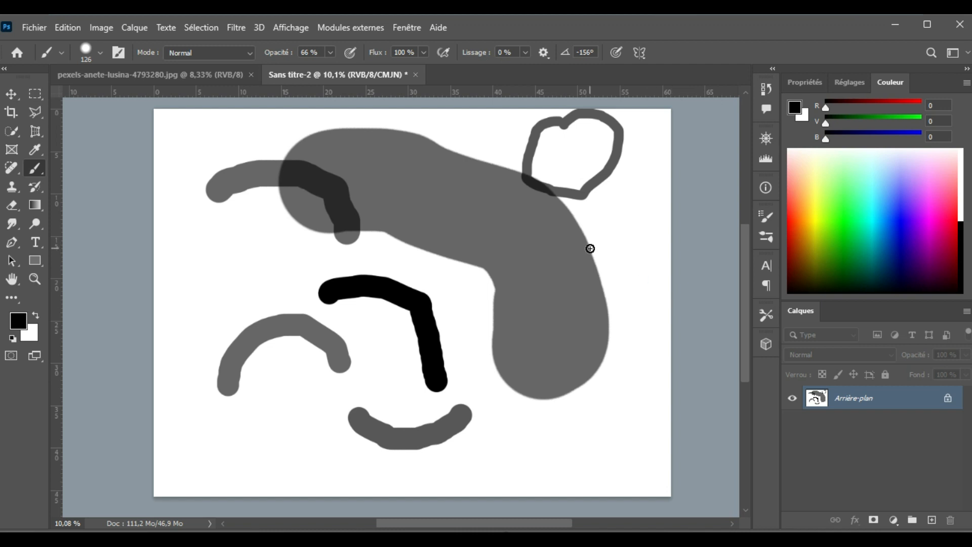
mouse_move(615, 203)
left_mouse_down()
mouse_move(609, 237)
mouse_move(622, 237)
left_mouse_up()
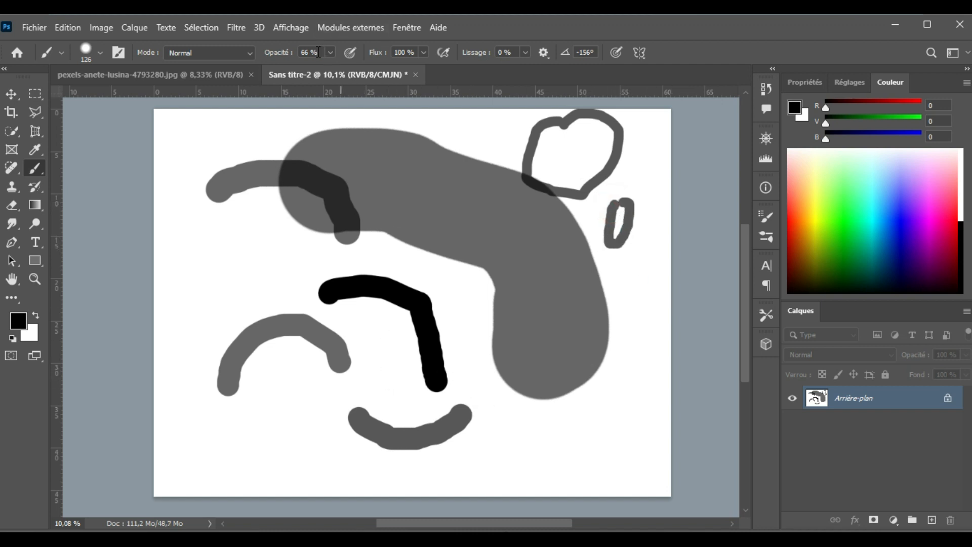
- Set the brush opacity to 100 % and revert Sans titre-2 to its initial blank snapshot in the history
left_click_drag(272, 56, 326, 58)
left_click(766, 89)
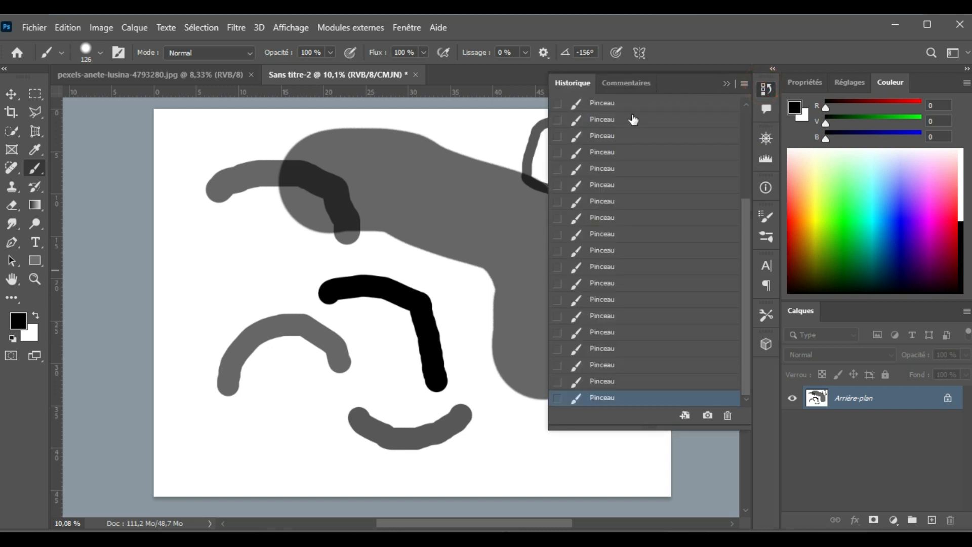
scroll(635, 117, "up", 3)
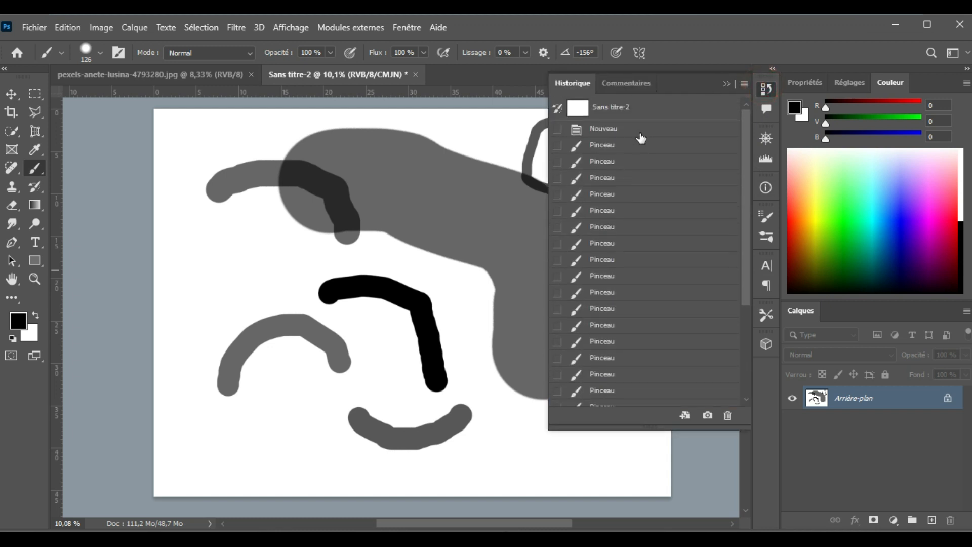
left_click(638, 108)
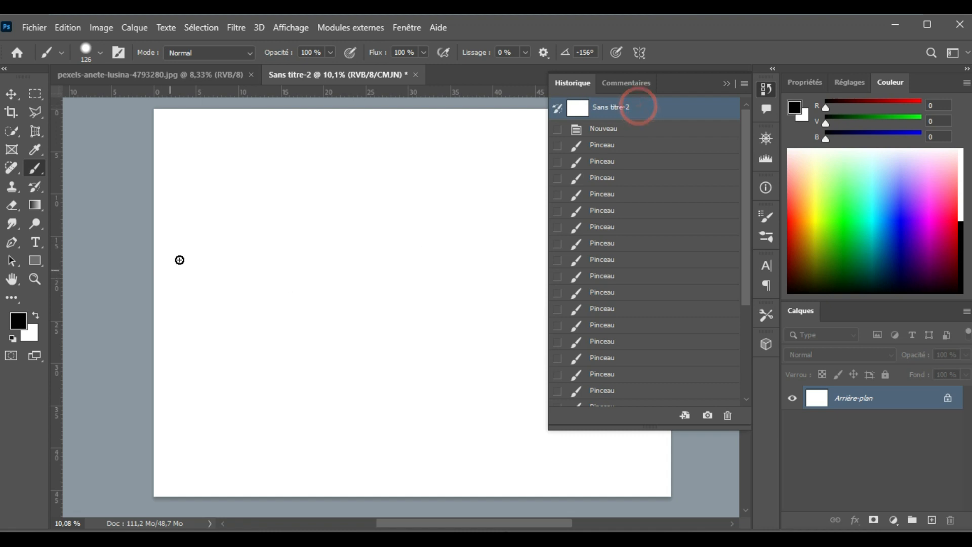
- With a 27 px brush, paint a closed outline at 0 % smoothing and a looping stroke beside it at 100 % smoothing
right_click(316, 210, "alt")
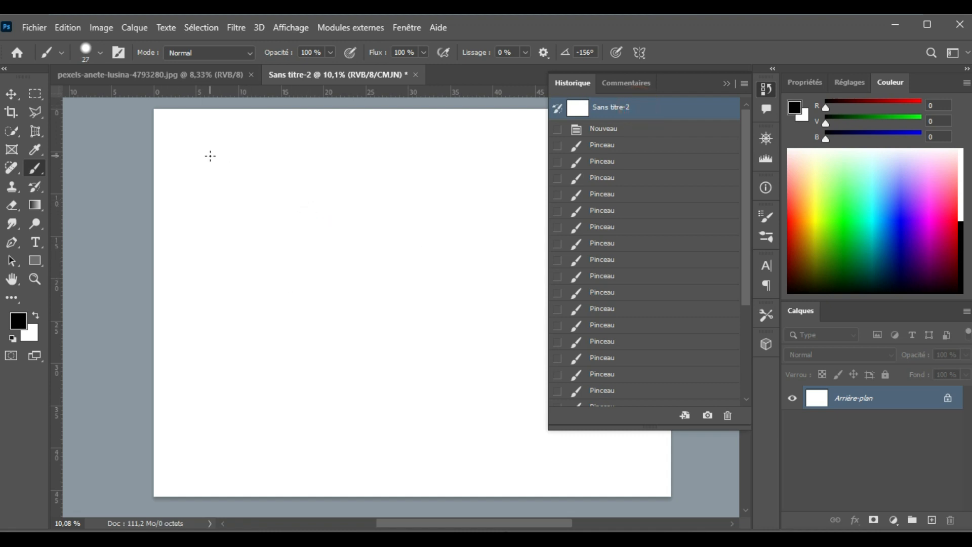
mouse_move(230, 149)
left_mouse_down()
mouse_move(208, 187)
mouse_move(208, 225)
mouse_move(283, 290)
mouse_move(355, 214)
mouse_move(292, 152)
mouse_move(237, 137)
left_mouse_up()
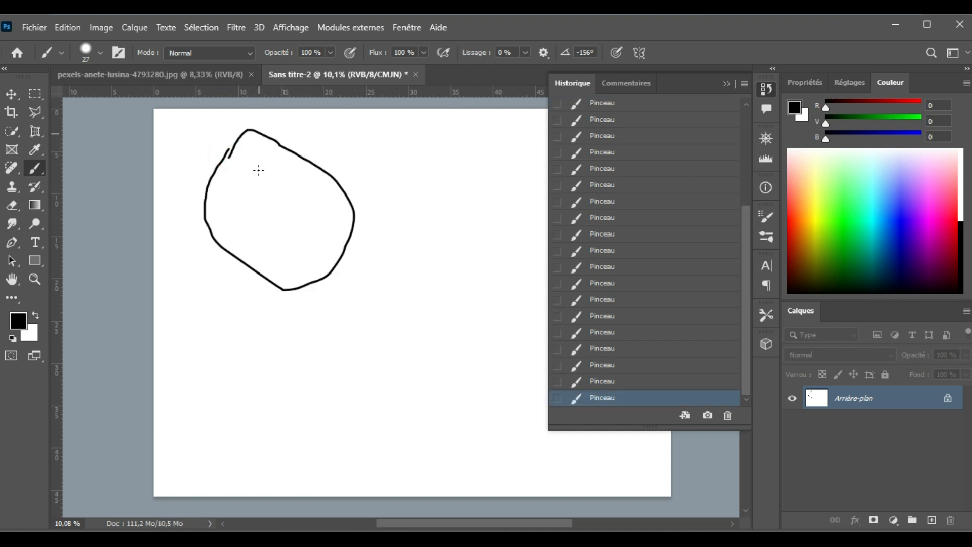
left_click(524, 52)
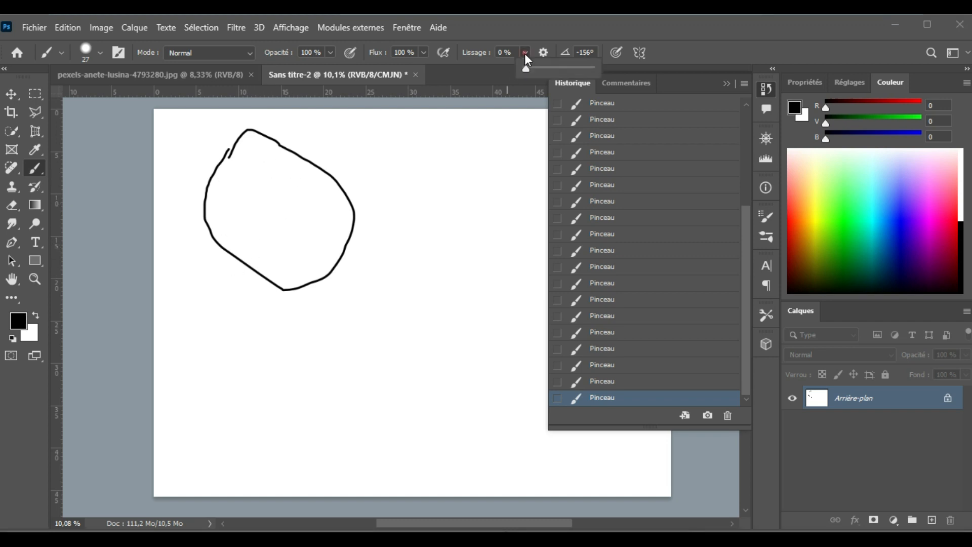
left_click_drag(526, 69, 598, 67)
mouse_move(397, 183)
left_mouse_down()
mouse_move(399, 202)
mouse_move(433, 232)
left_mouse_up()
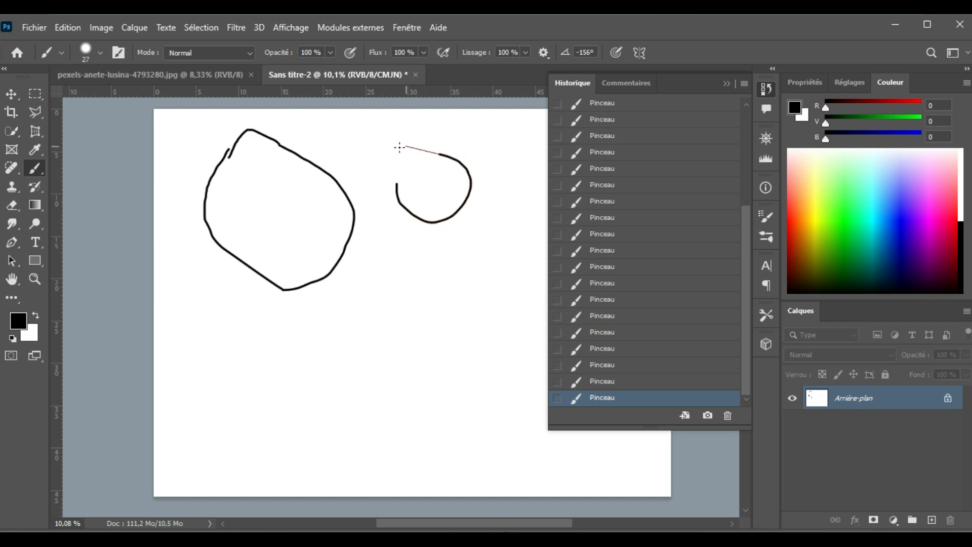
mouse_move(373, 215)
left_mouse_down()
mouse_move(386, 243)
mouse_move(491, 272)
mouse_move(457, 189)
left_mouse_up()
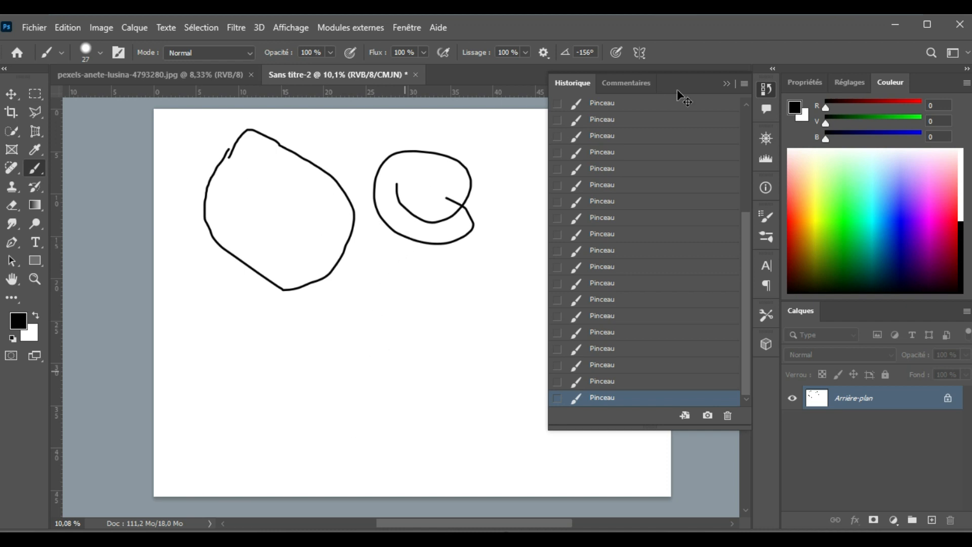
- Examine the cursor preferences, including the display and colour of the brush leash, and close them without changes
key("ctrl+k")
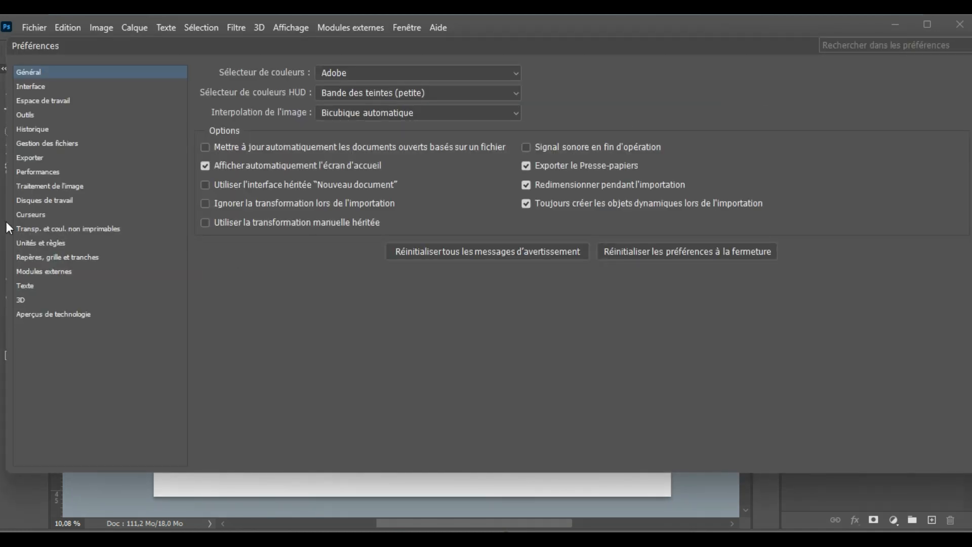
left_click(35, 215)
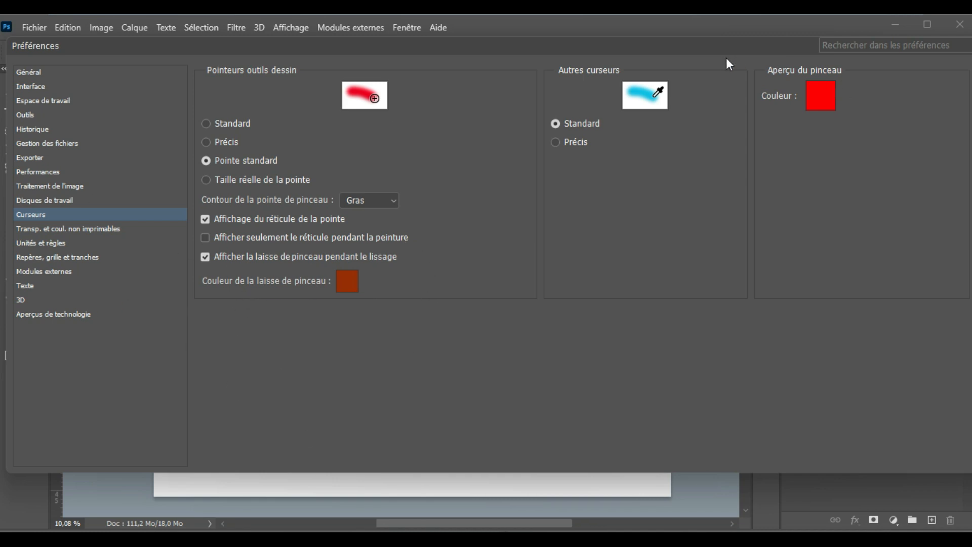
left_click_drag(725, 57, 487, 90)
left_click_drag(577, 44, 385, 81)
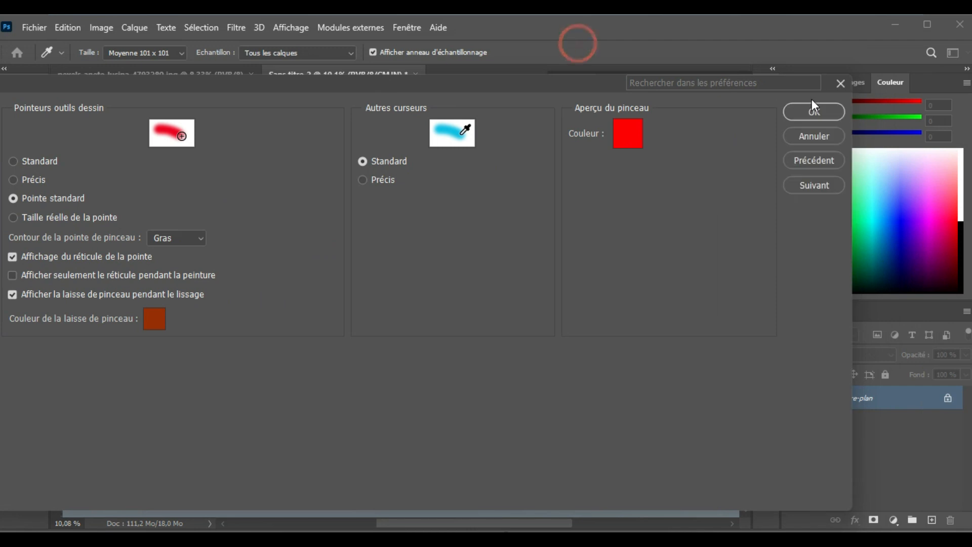
left_click(838, 82)
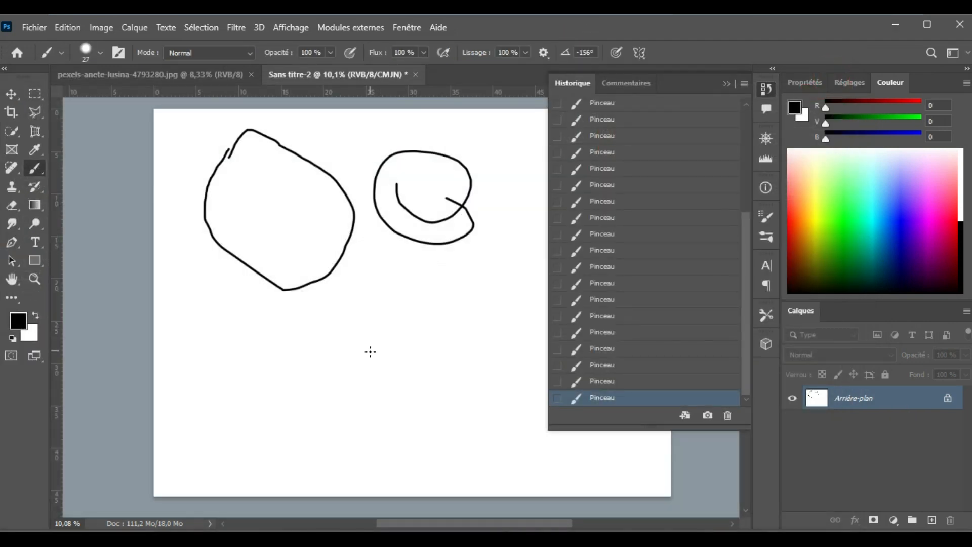
- Paint a looping stroke below the first outline and a vertical line beside it at 100 % smoothing
mouse_move(320, 364)
left_mouse_down()
mouse_move(384, 310)
mouse_move(358, 272)
mouse_move(314, 261)
mouse_move(265, 320)
mouse_move(297, 397)
mouse_move(336, 373)
mouse_move(344, 338)
left_mouse_up()
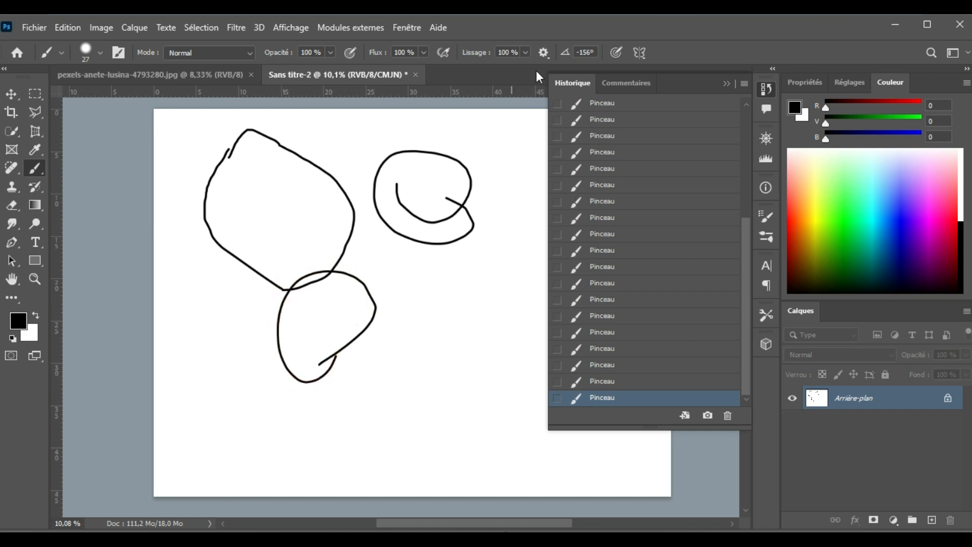
left_click(549, 53)
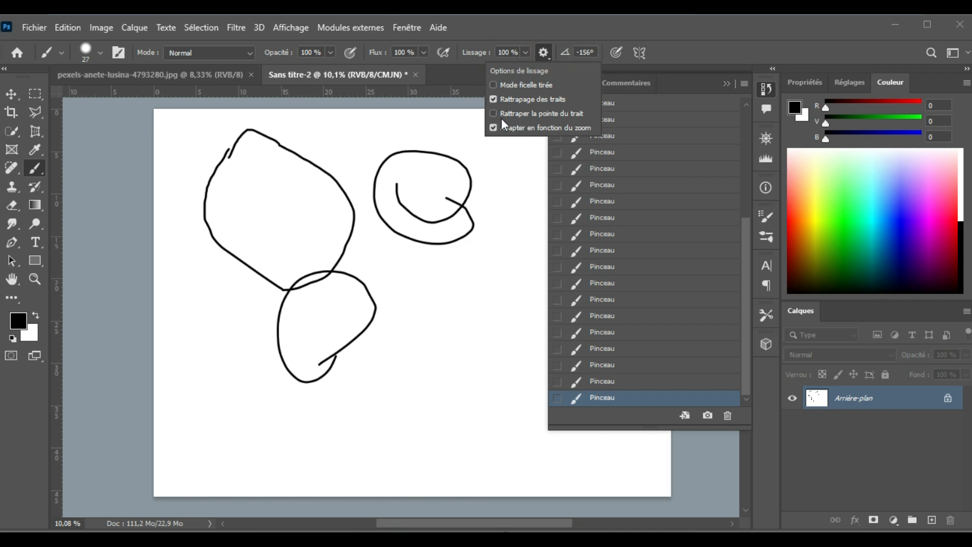
left_click_drag(436, 261, 436, 348)
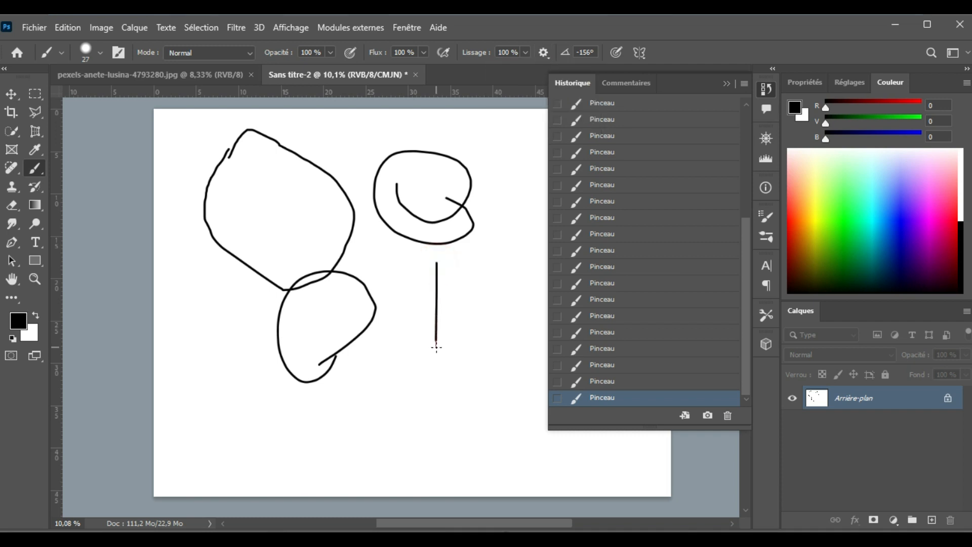
- Enable the smoothing option Rattraper la pointe du trait and paint a second line beside the vertical one
left_click(543, 52)
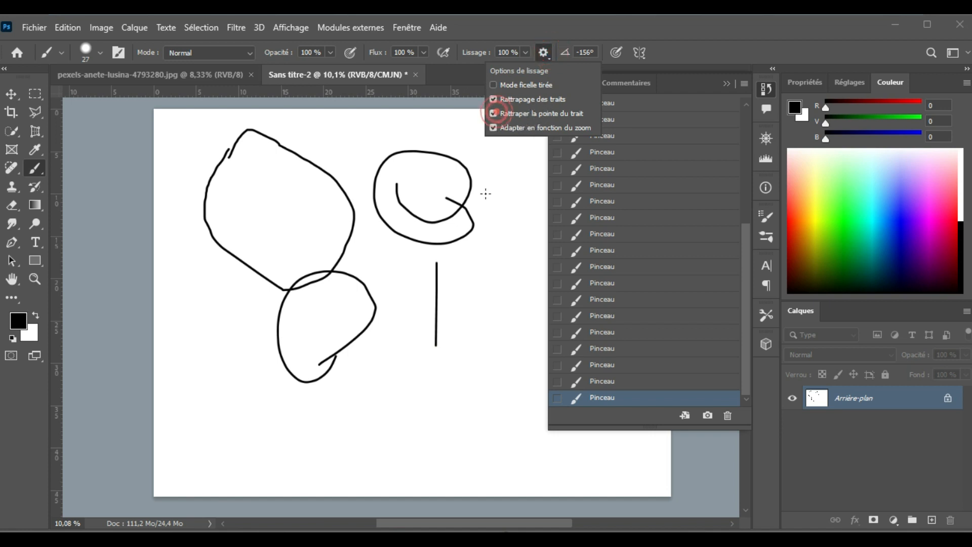
left_click(493, 113)
left_click_drag(497, 242, 488, 332)
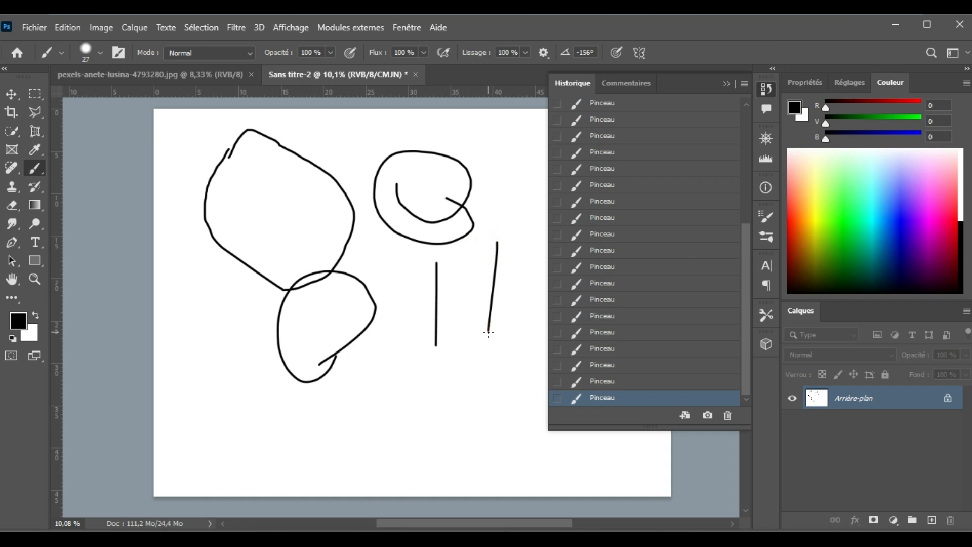
- Enable the smoothing option Mode ficelle tirée and paint short strokes near the page's upper edge and a long angular stroke near its lower edge
left_click(549, 54)
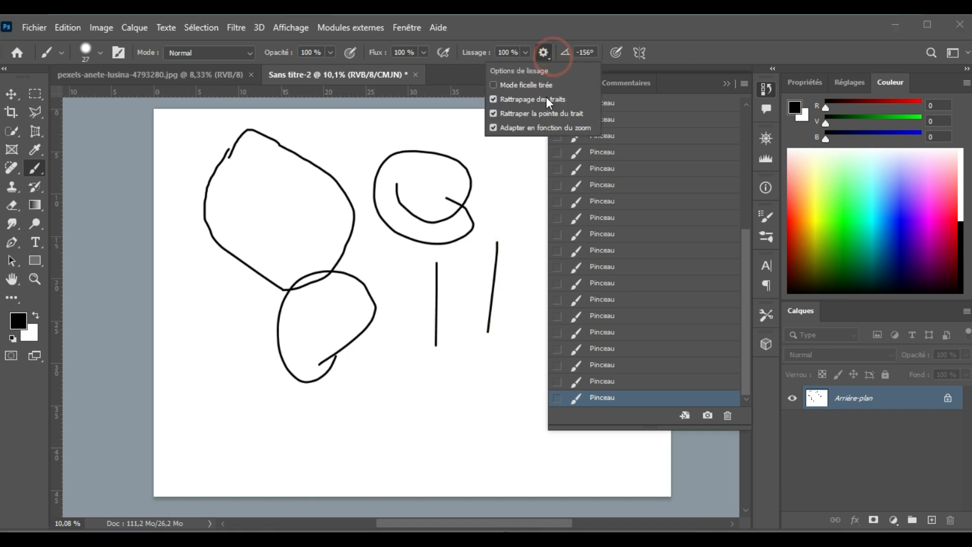
left_click(497, 84)
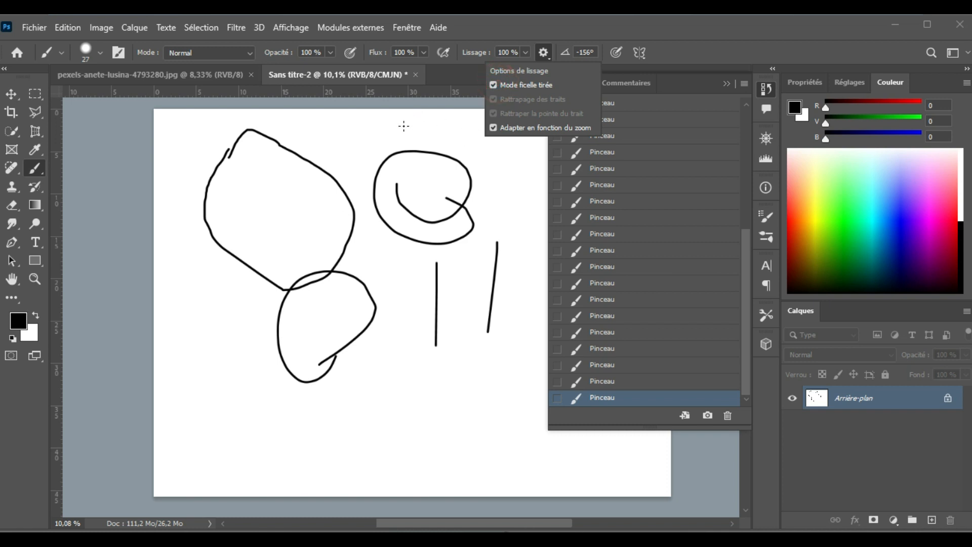
left_click_drag(404, 126, 357, 151)
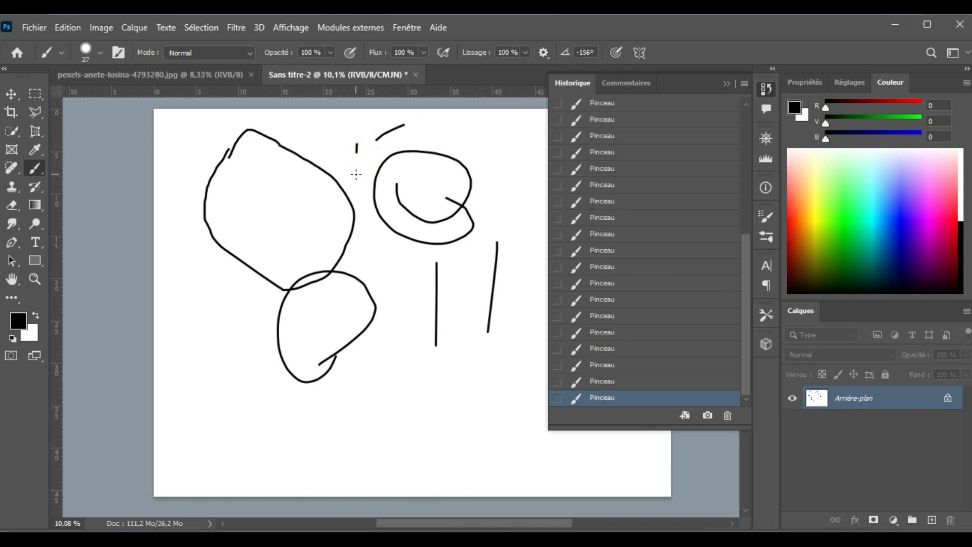
left_click(355, 174)
mouse_move(197, 388)
left_mouse_down()
mouse_move(203, 431)
mouse_move(292, 437)
mouse_move(275, 419)
mouse_move(283, 340)
mouse_move(289, 364)
mouse_move(452, 394)
mouse_move(412, 395)
mouse_move(417, 406)
mouse_move(393, 427)
left_mouse_up()
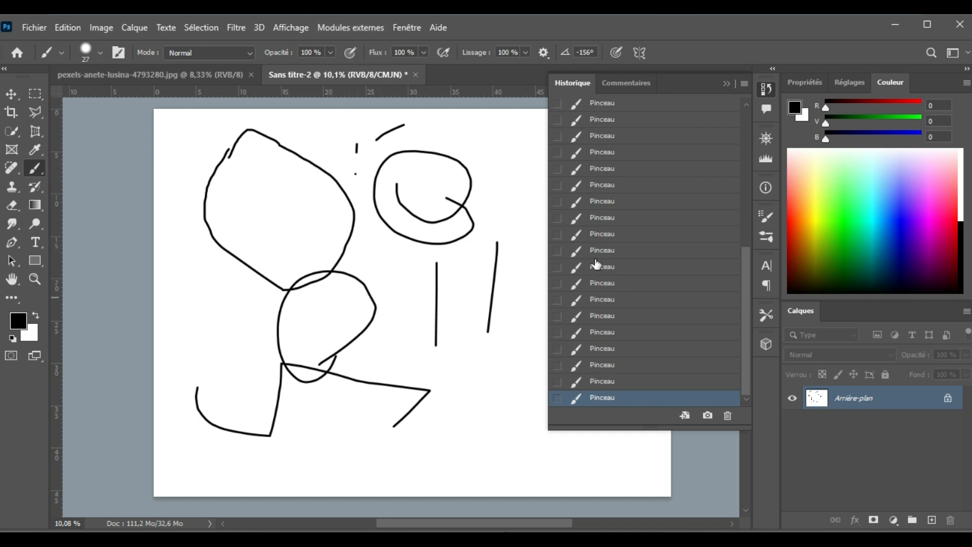
left_click(616, 52)
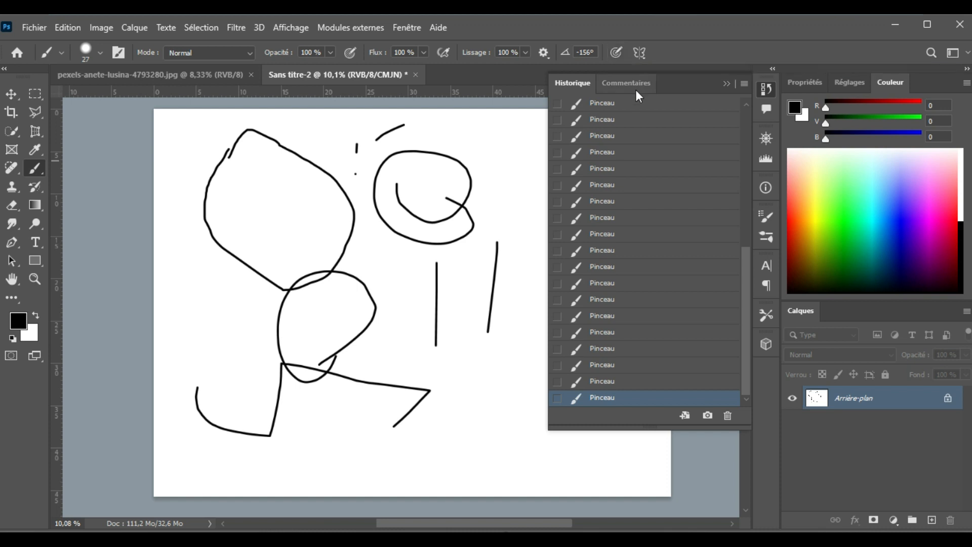
left_click(743, 85)
left_click(481, 111)
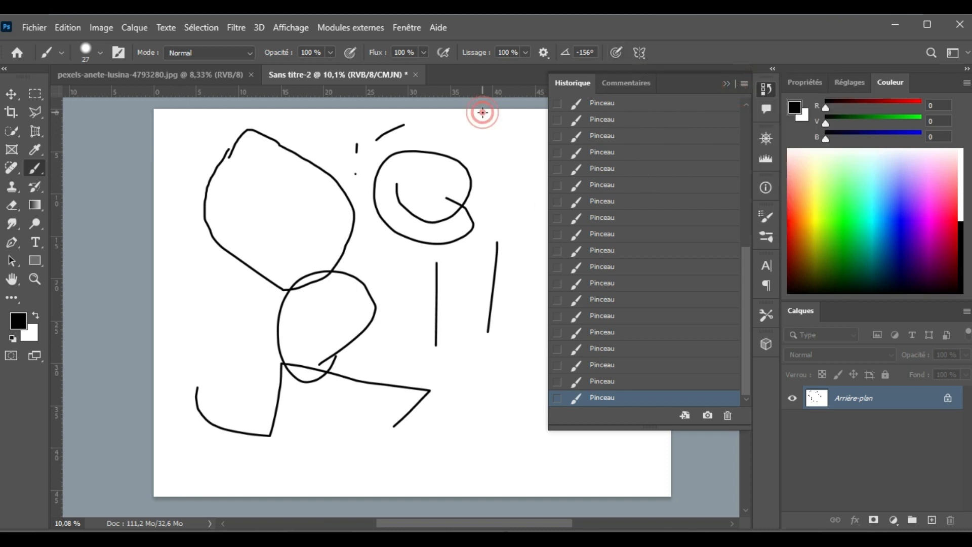
- Undo the latest brush strokes and restore Sans titre-2 to its initial blank snapshot
key("ctrl+z")
key("ctrl+z")
key("ctrl+z")
key("ctrl+z")
key("ctrl+z")
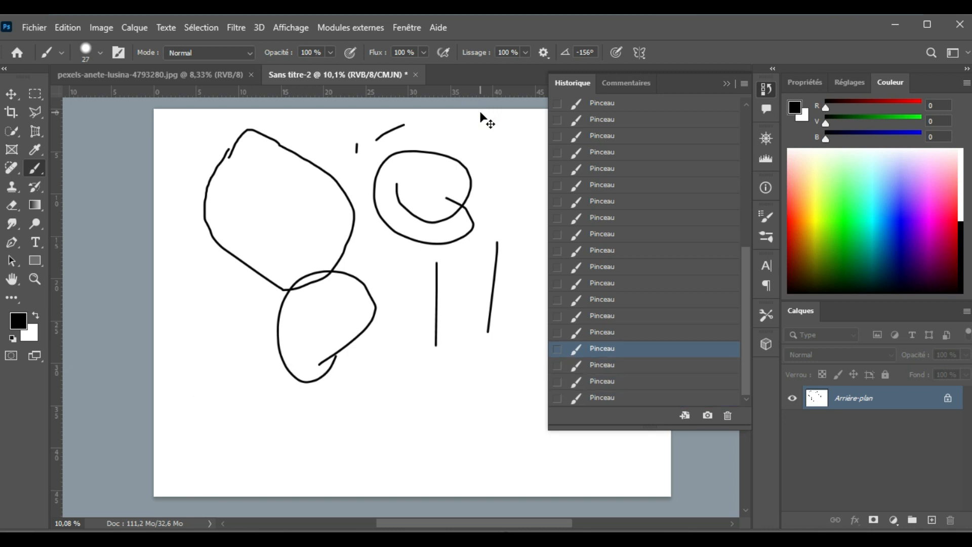
scroll(687, 218, "up", 3)
scroll(688, 218, "up", 8)
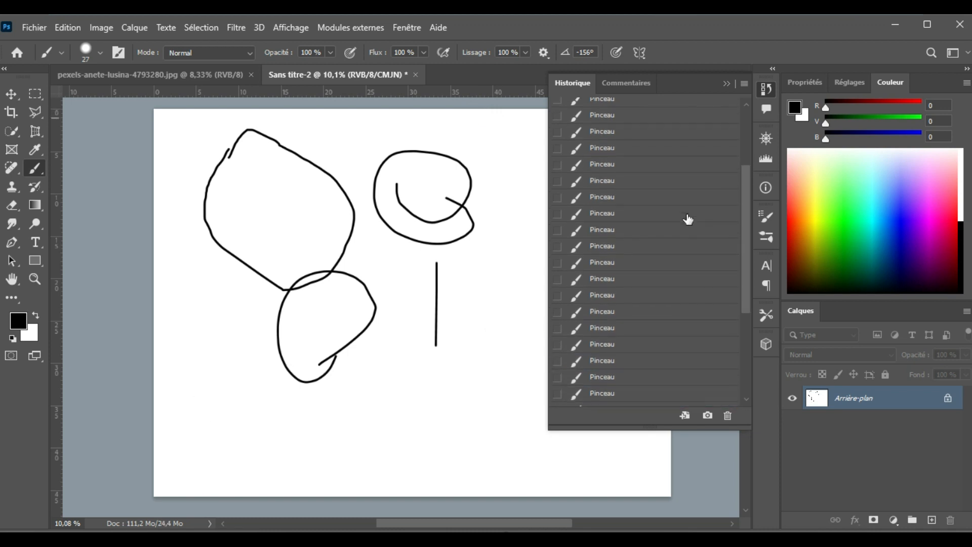
left_click(654, 109)
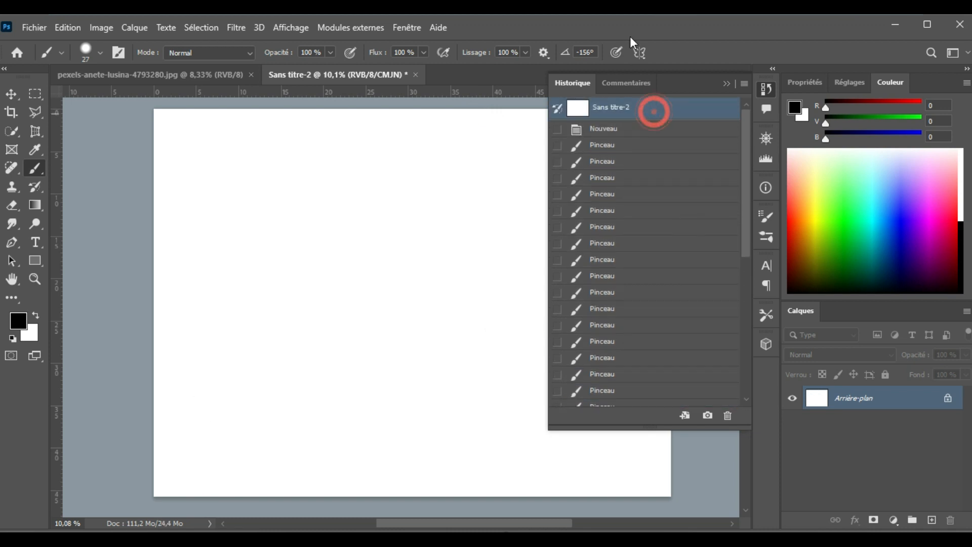
- Create a radial symmetry path with 5 segments at its default placement and return to the Brush tool with the history closed
left_click(641, 50)
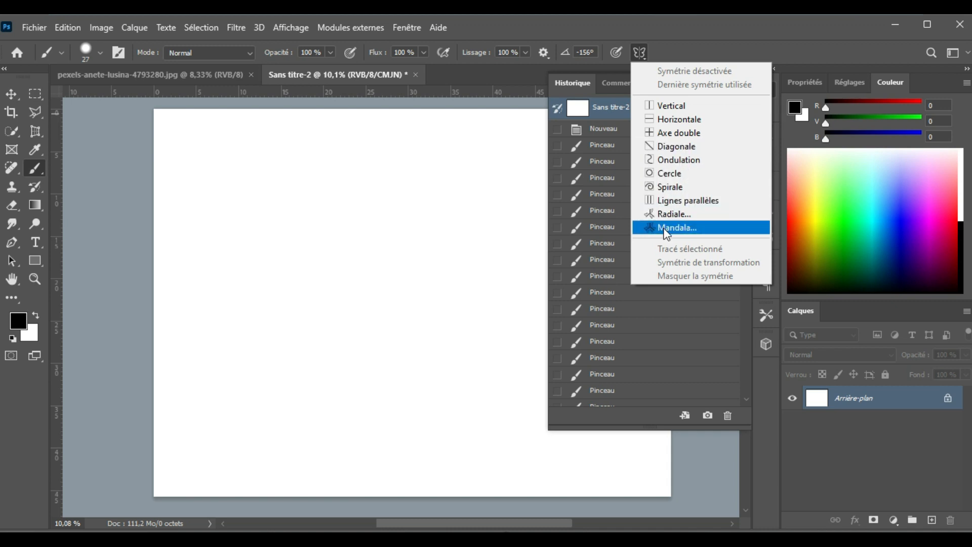
left_click(665, 214)
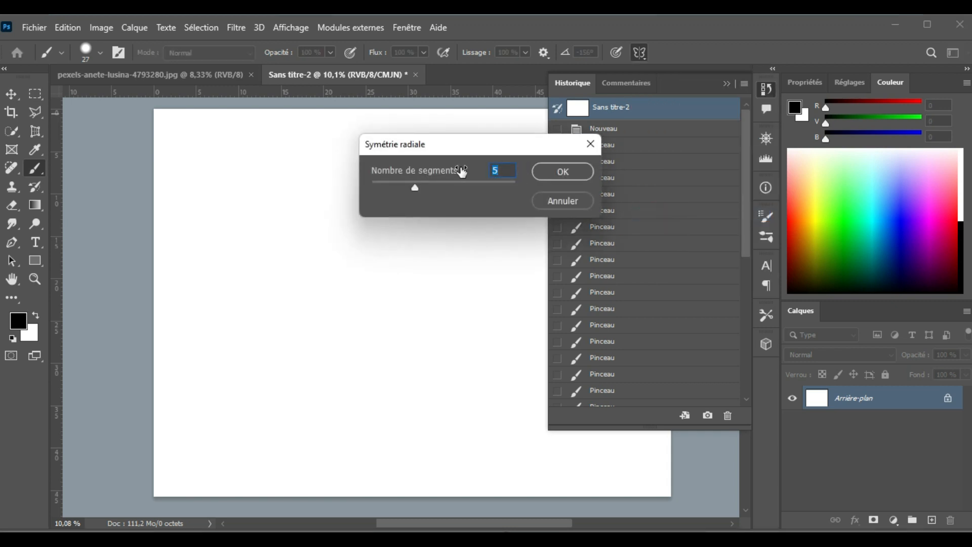
left_click(573, 171)
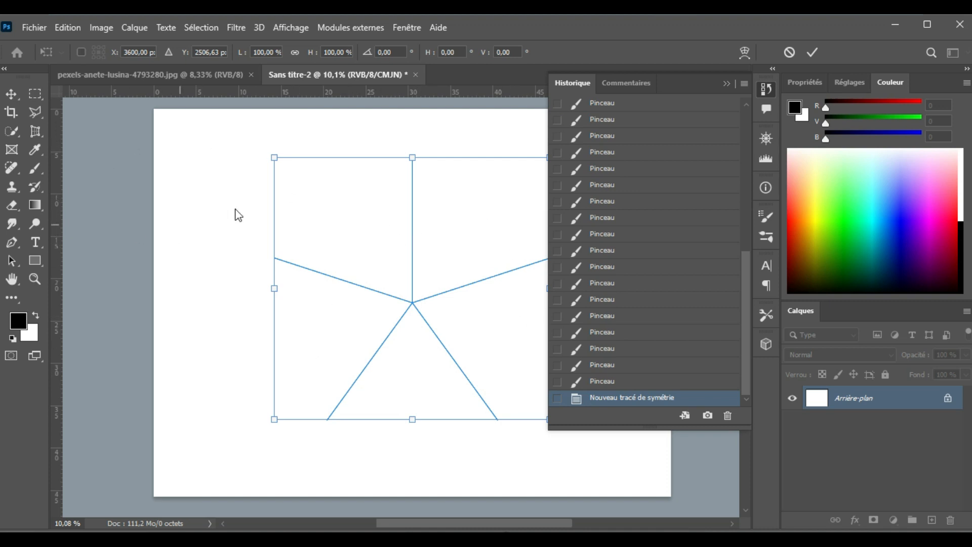
left_click(724, 82)
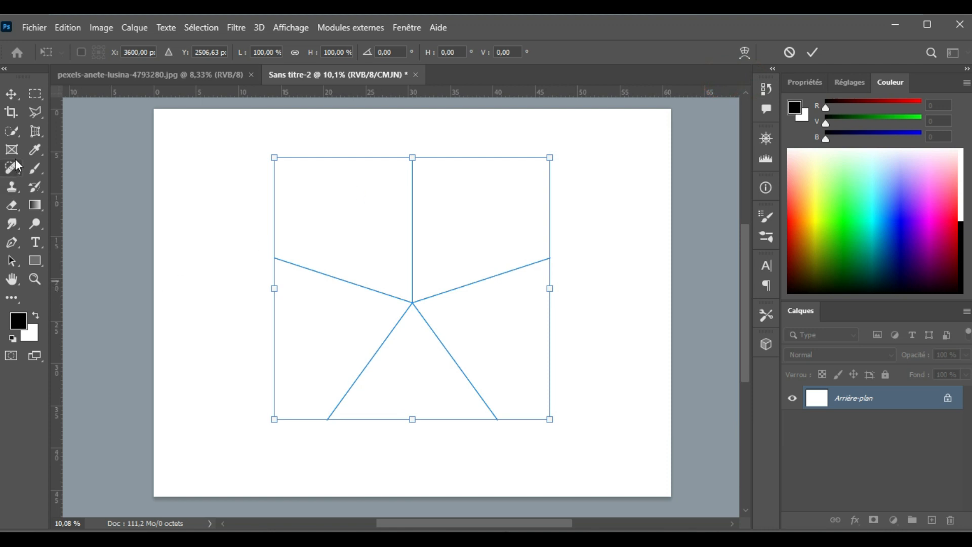
left_click(29, 168)
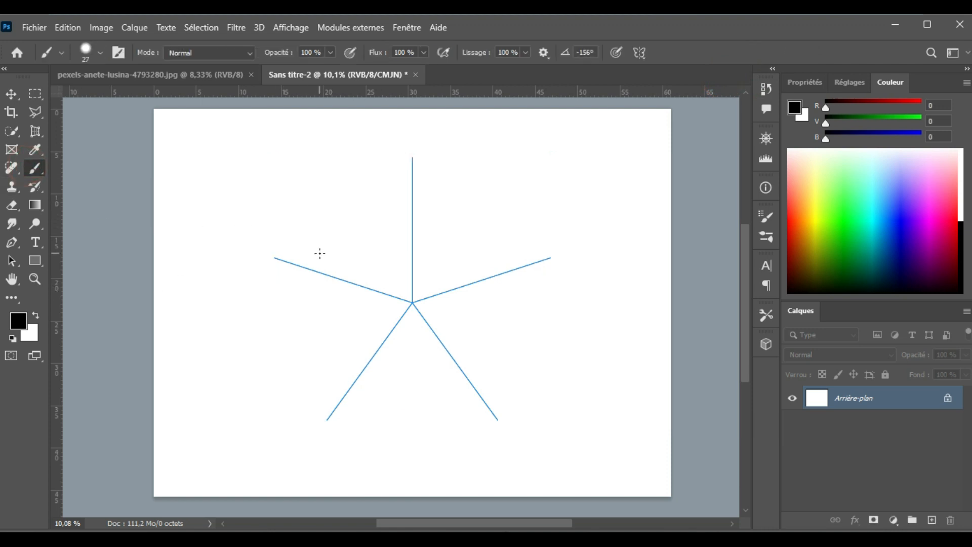
- Enlarge the brush to 87 px and dab dots outward from the centre, then a few short strokes, using the five-segment radial symmetry
right_click(297, 237, "alt")
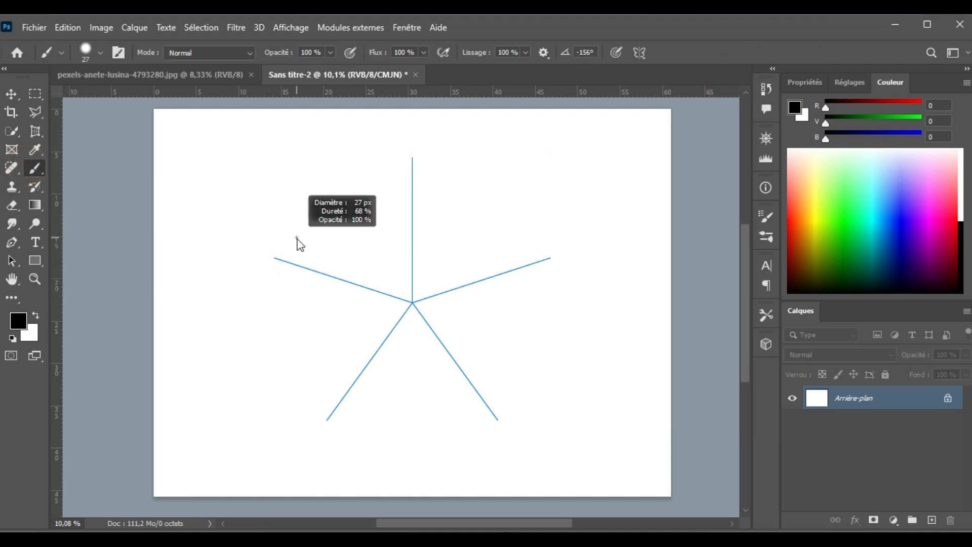
right_click(296, 237, "alt")
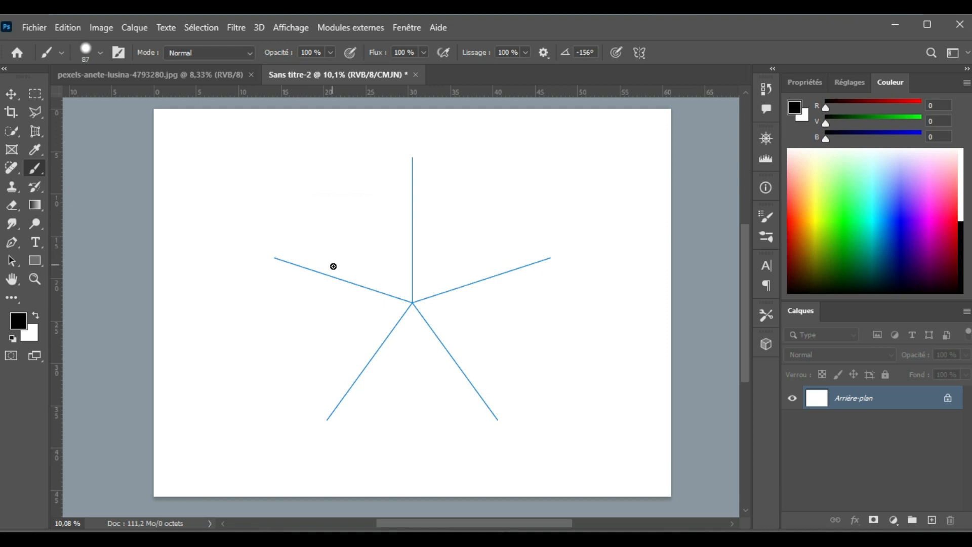
left_click(406, 292)
left_click(402, 280)
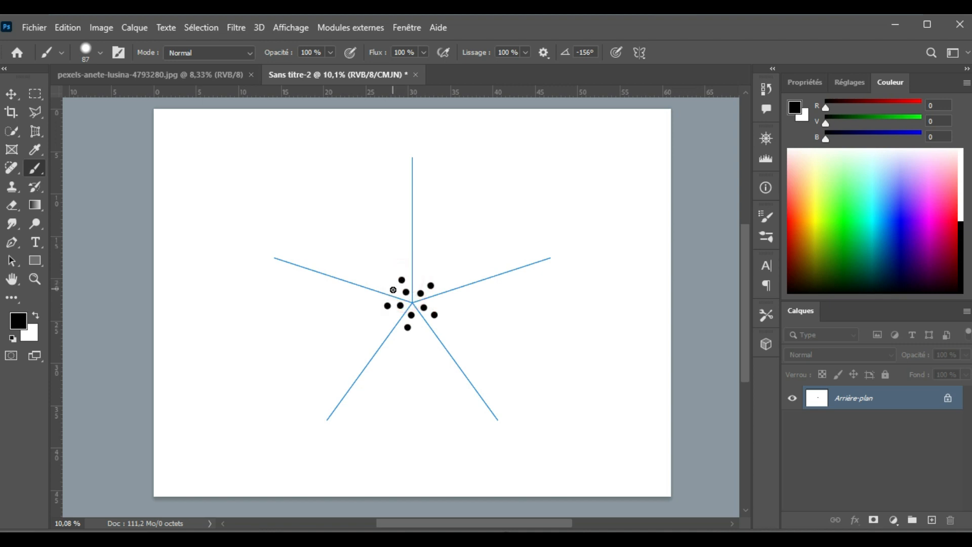
left_click(392, 289)
left_click(404, 267)
left_click(387, 271)
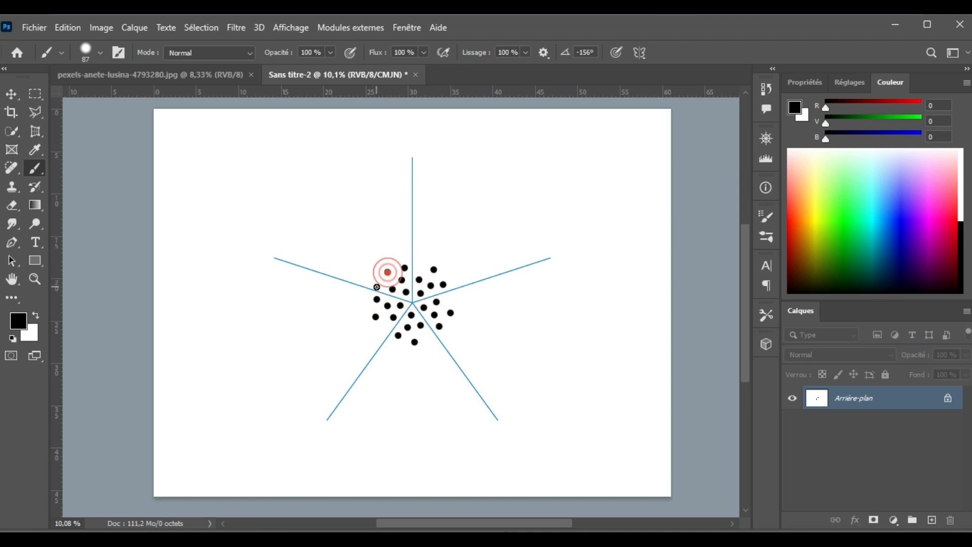
left_click(378, 276)
left_click(358, 267)
left_click(369, 255)
left_click(381, 263)
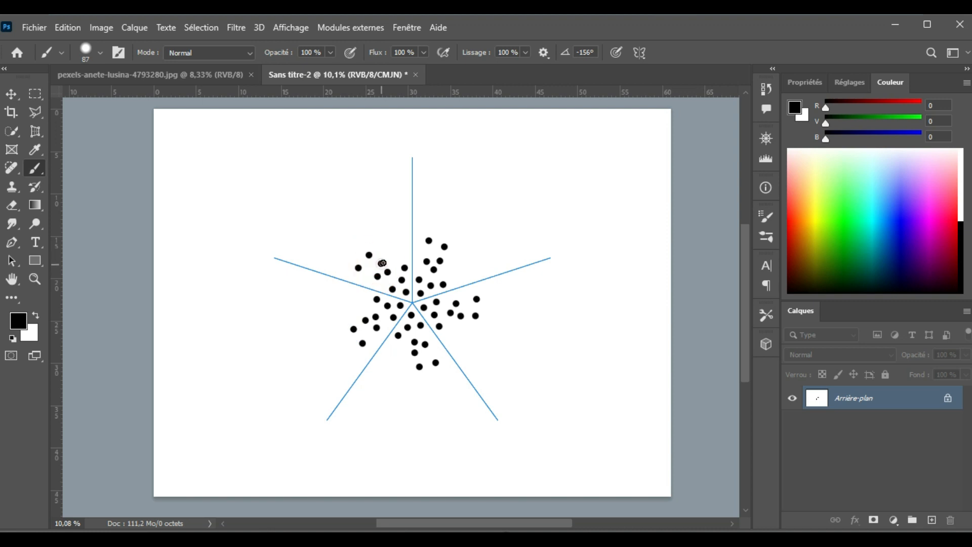
left_click(393, 251)
left_click(394, 260)
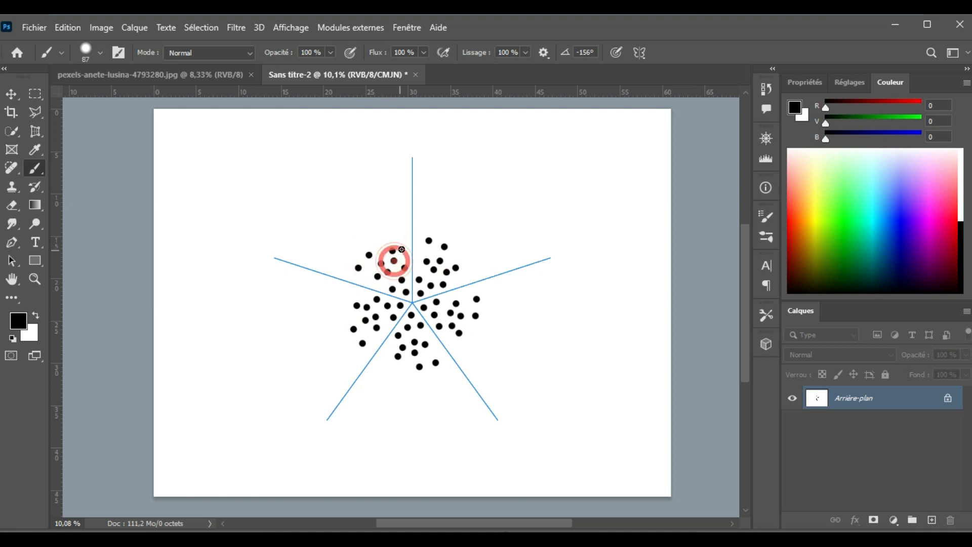
left_click(403, 247)
left_click(403, 223)
left_click(392, 235)
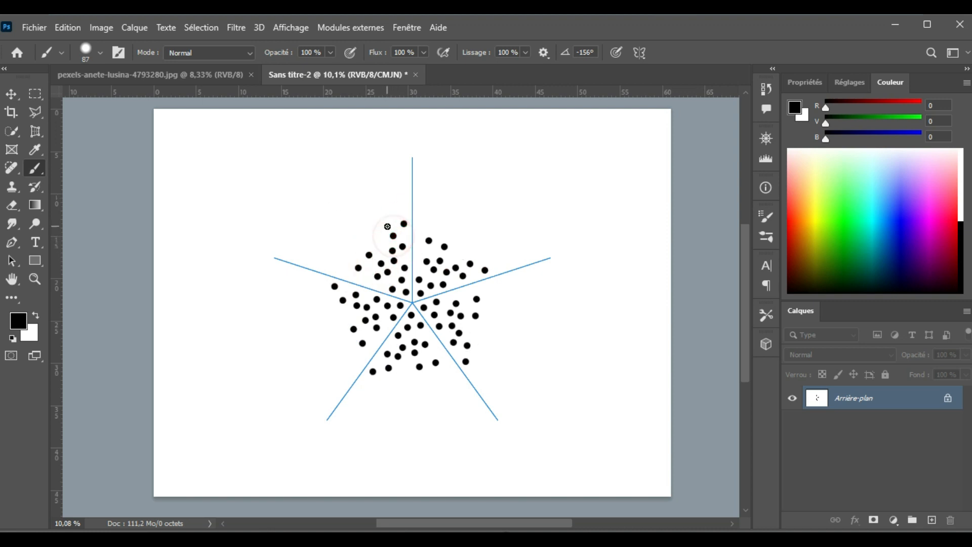
left_click(378, 245)
left_click(373, 230)
left_click(361, 238)
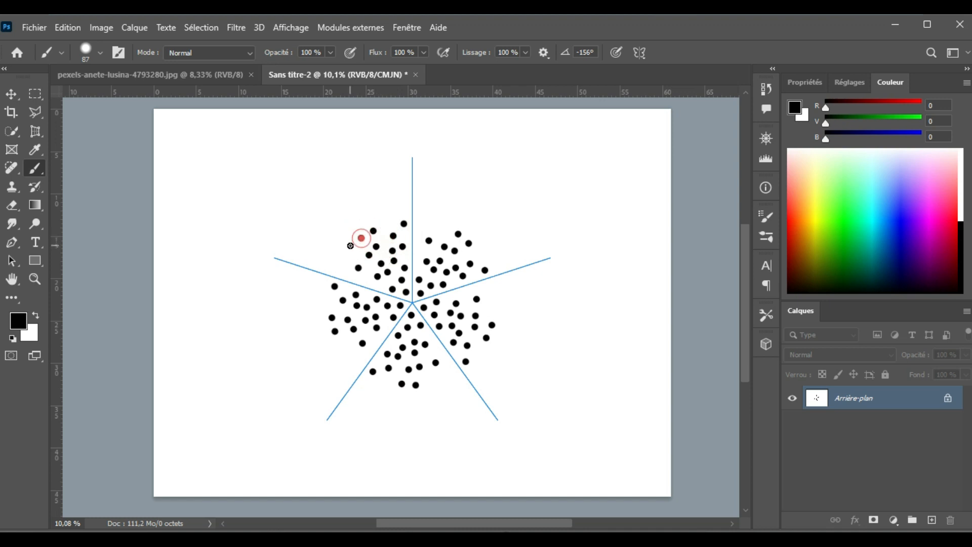
left_click(340, 259)
left_click(338, 275)
left_click(350, 256)
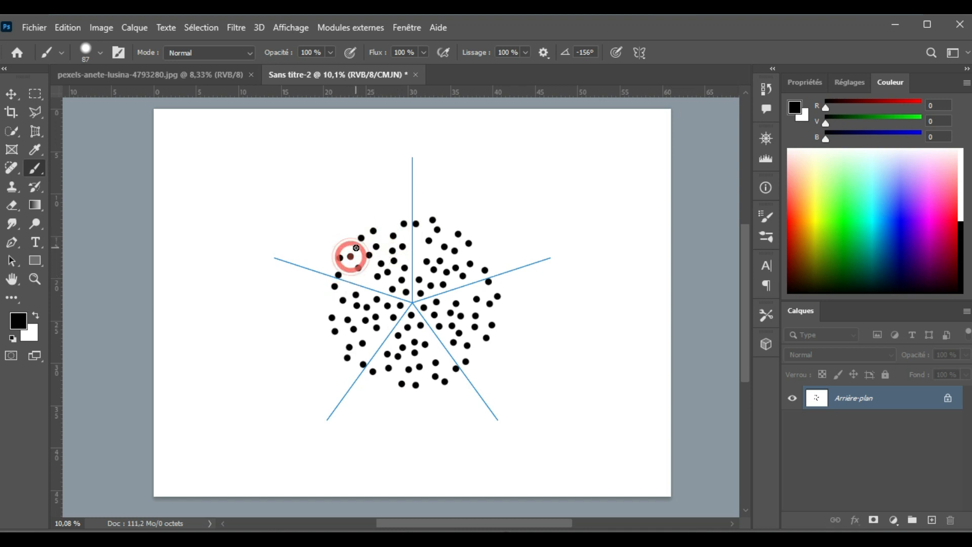
left_click(357, 243)
left_click(359, 252)
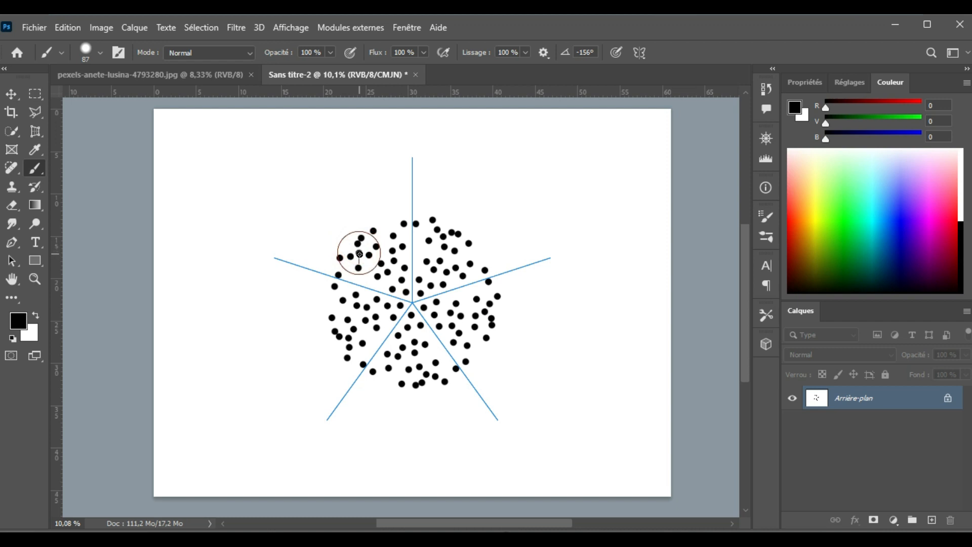
left_click(378, 217)
left_click(384, 225)
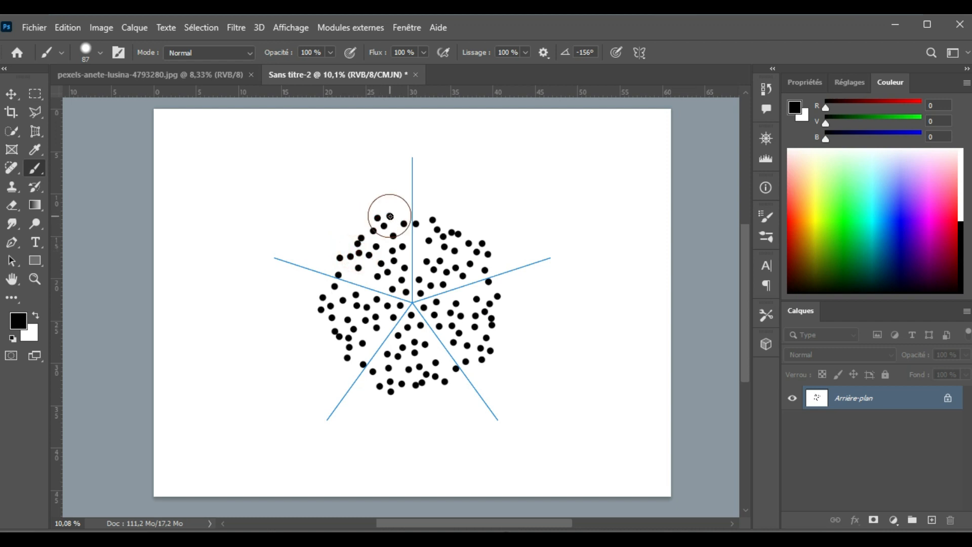
left_click(389, 216)
left_click(366, 223)
left_click(339, 227)
left_click(336, 237)
left_click(329, 249)
left_click(318, 260)
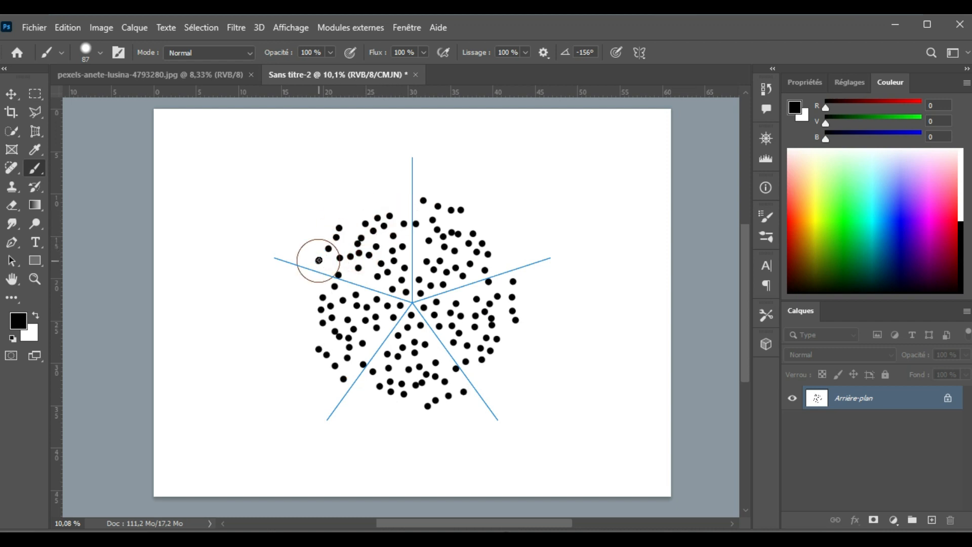
left_click(375, 206)
left_click(391, 204)
left_click(409, 208)
left_click_drag(397, 230, 400, 219)
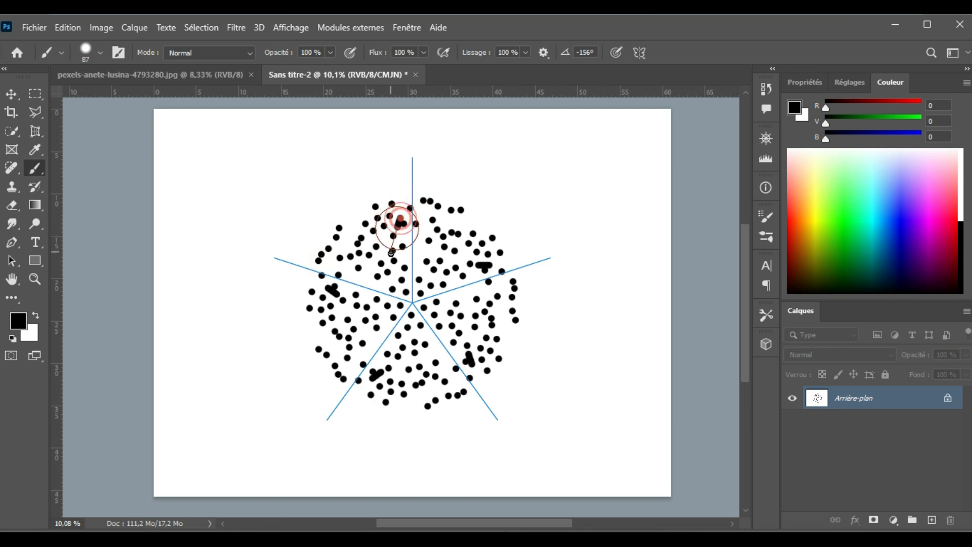
left_click_drag(396, 261, 396, 258)
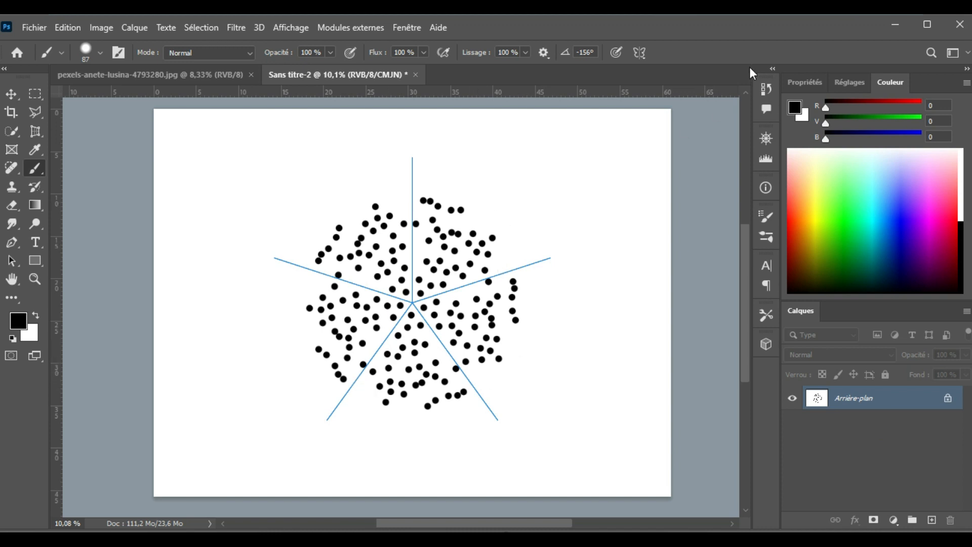
- Restore Sans titre-2 to its initial blank snapshot, clearing the symmetry painting
left_click(767, 90)
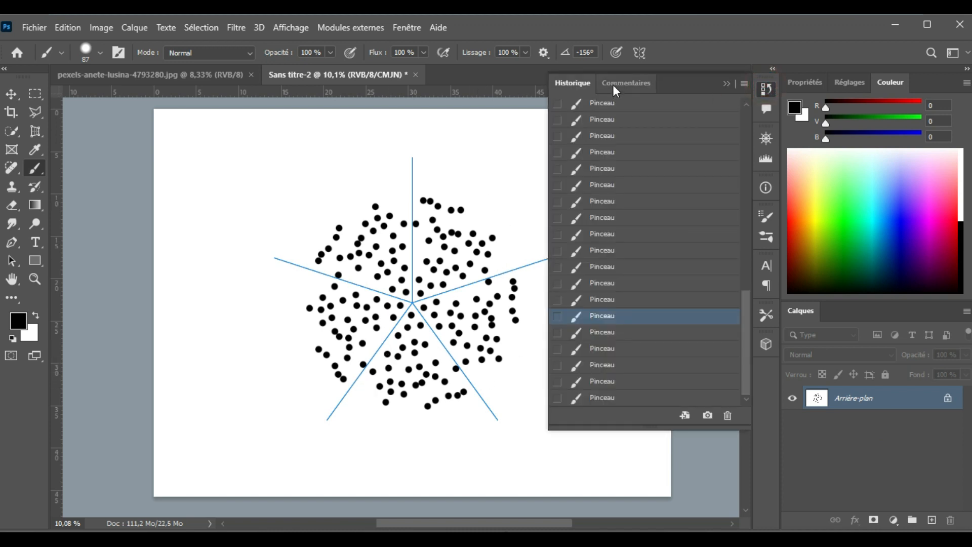
scroll(595, 109, "up", 6)
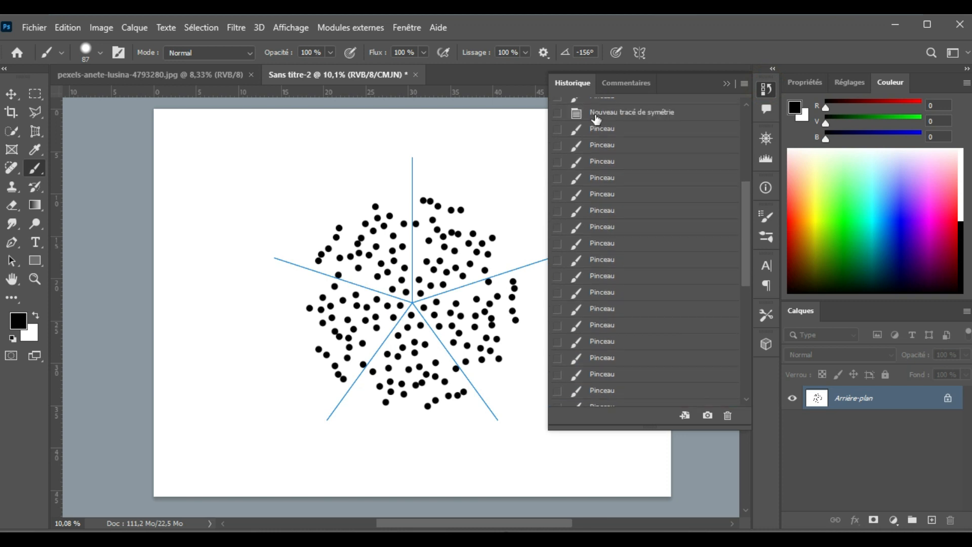
scroll(596, 119, "up", 5)
left_click(602, 111)
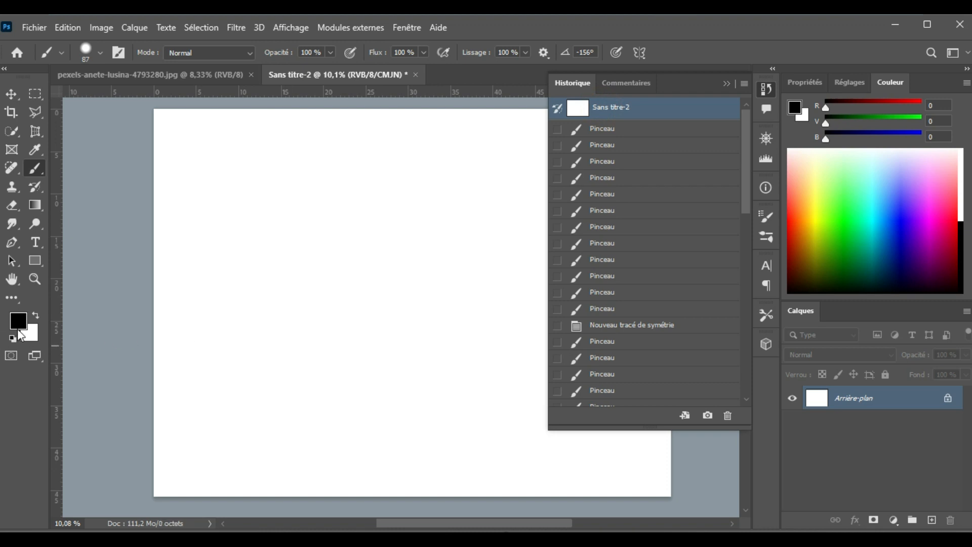
- Set the foreground colour to bright red, f50c0c
left_click(18, 327)
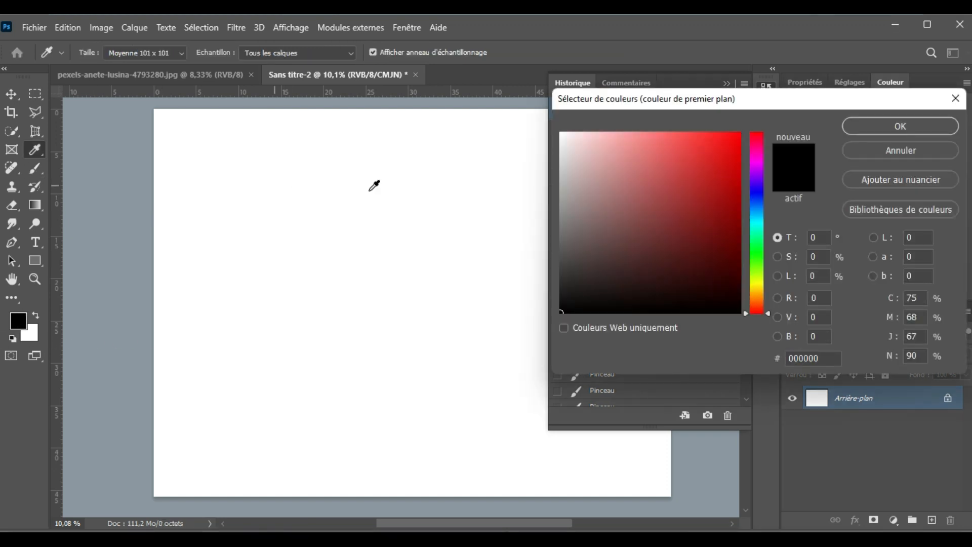
left_click(709, 159)
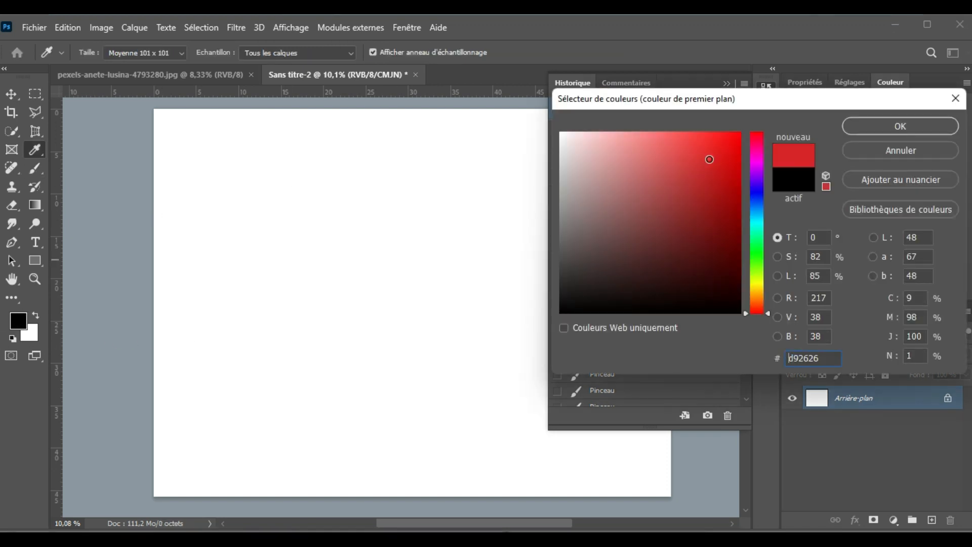
left_click(732, 139)
left_click(896, 127)
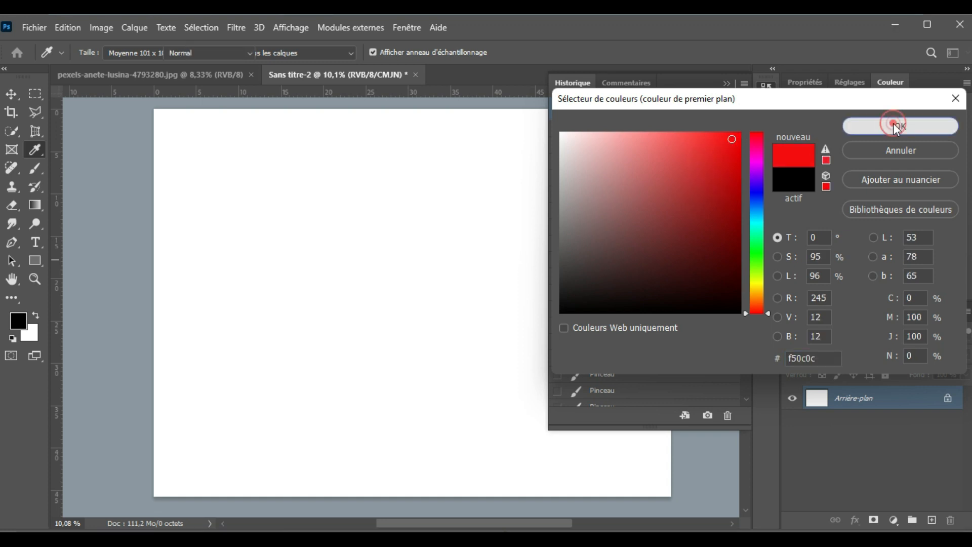
- Paint scattered red dots and short strokes in the upper middle of the page and close the history
left_click(348, 213)
left_click_drag(415, 220, 391, 261)
left_click(347, 294)
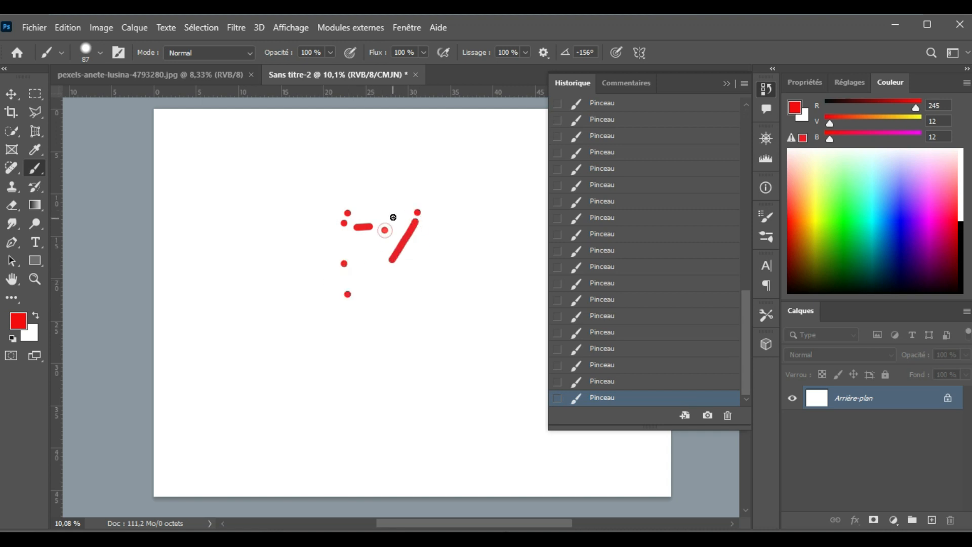
left_click(431, 223)
left_click(727, 83)
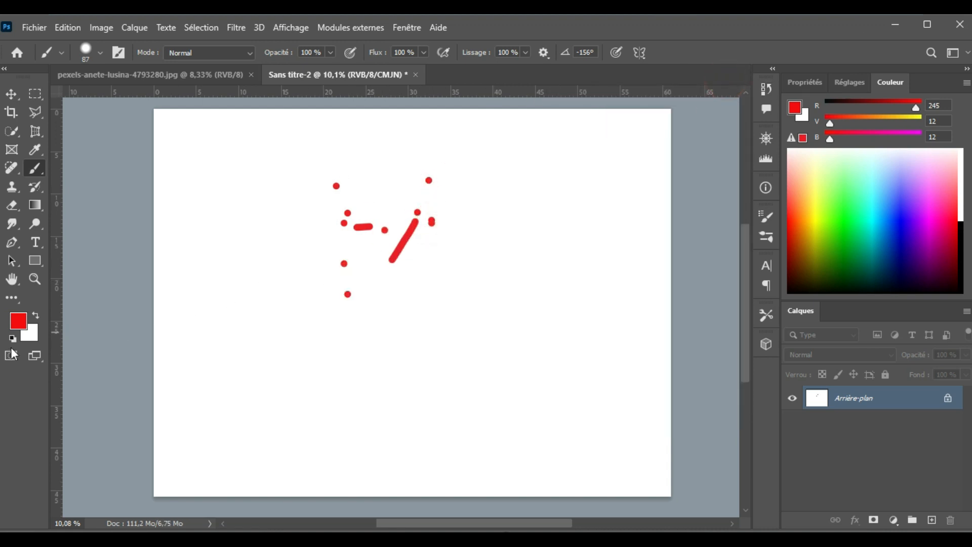
- Set the background colour to greyish pink a68989 and dab several red dots across the middle and right half of the page
left_click(29, 334)
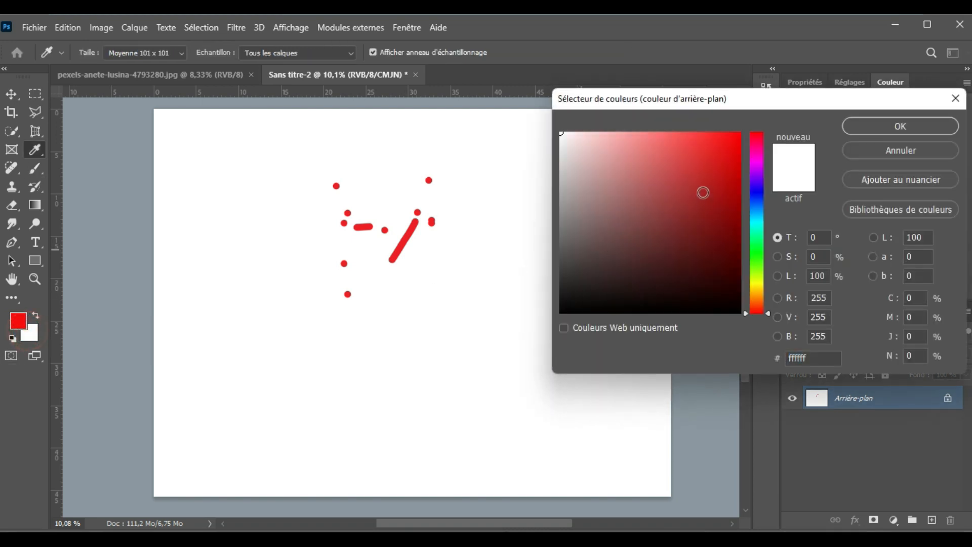
left_click(591, 195)
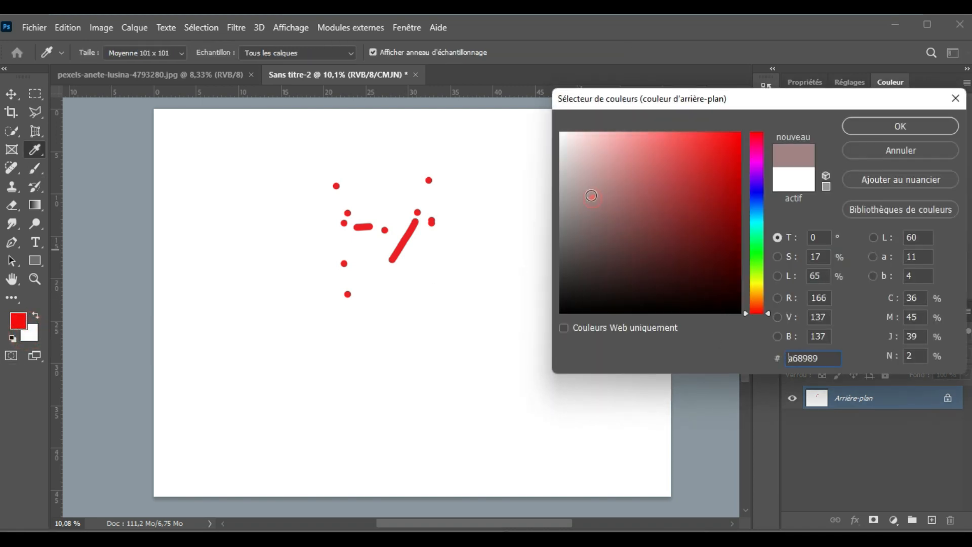
left_click(897, 125)
left_click(430, 291)
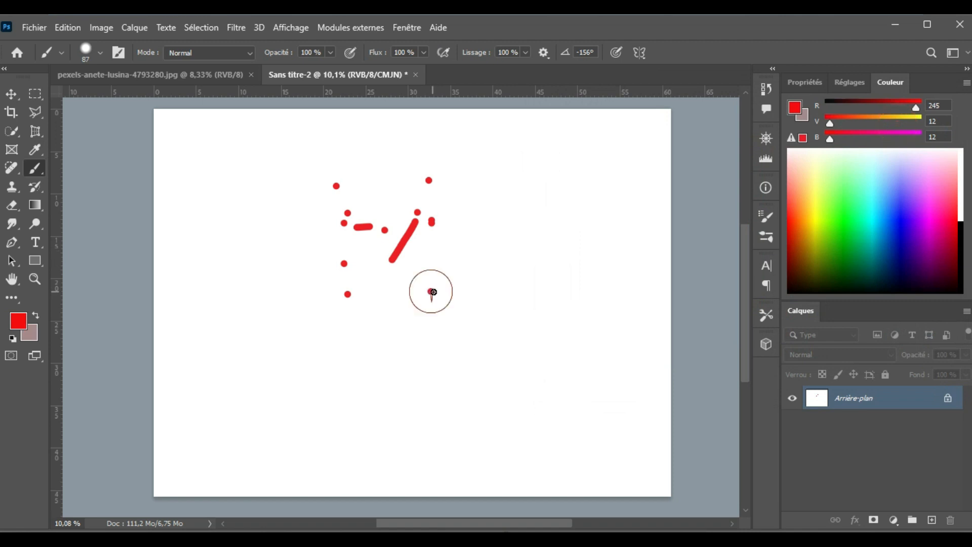
left_click(510, 283)
left_click(575, 257)
left_click(572, 243)
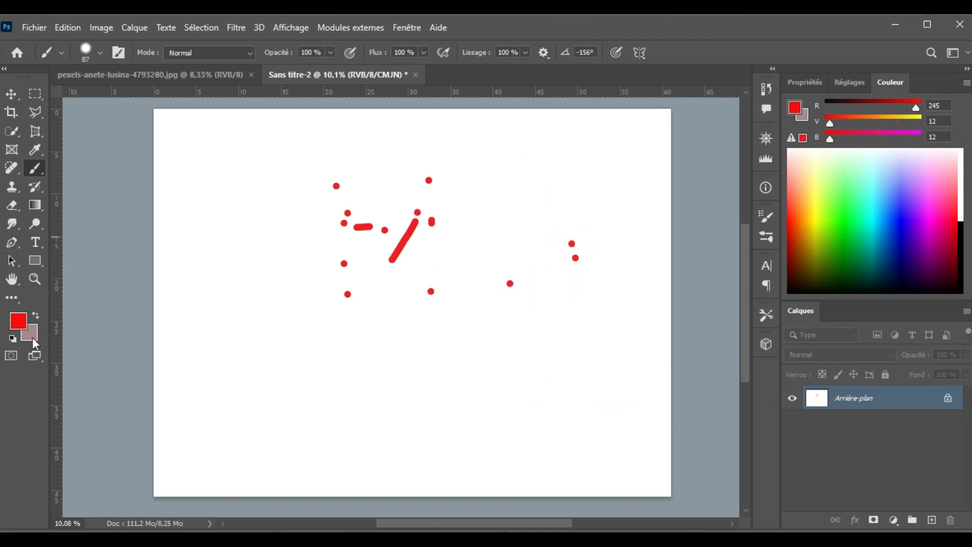
- Swap the foreground and background colours back and forth several times, ending with red in the foreground
left_click(37, 316)
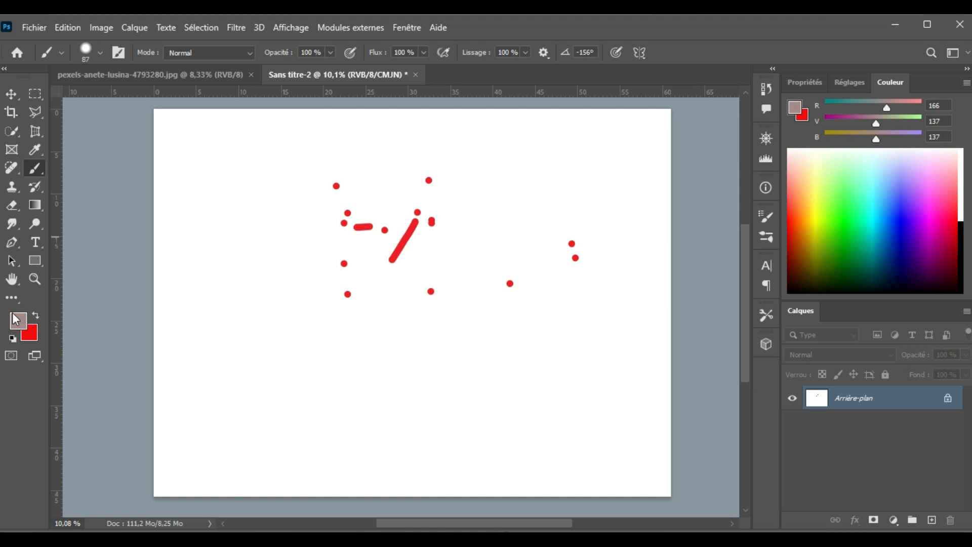
left_click(33, 317)
left_click(36, 319)
left_click(37, 319)
key("x")
key("x")
key("x")
key("x")
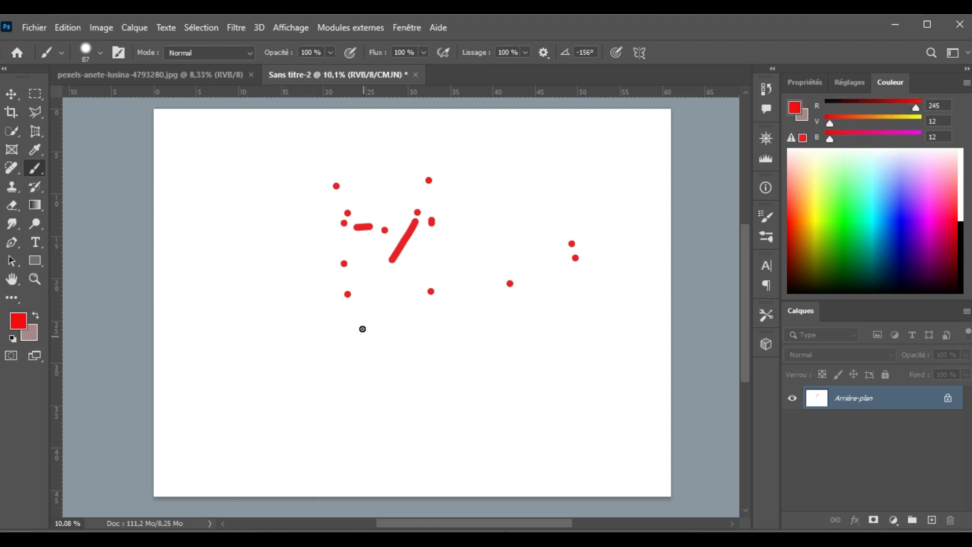
- Paint more red dots and short strokes across the upper half of the page
left_click_drag(193, 238, 213, 228)
left_click(253, 205)
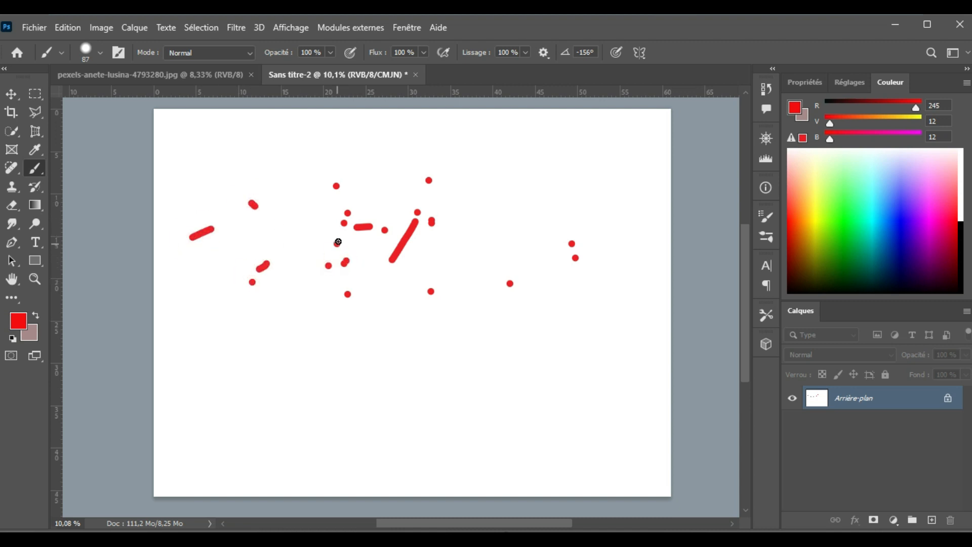
left_click(335, 210)
left_click(520, 241)
left_click(522, 234)
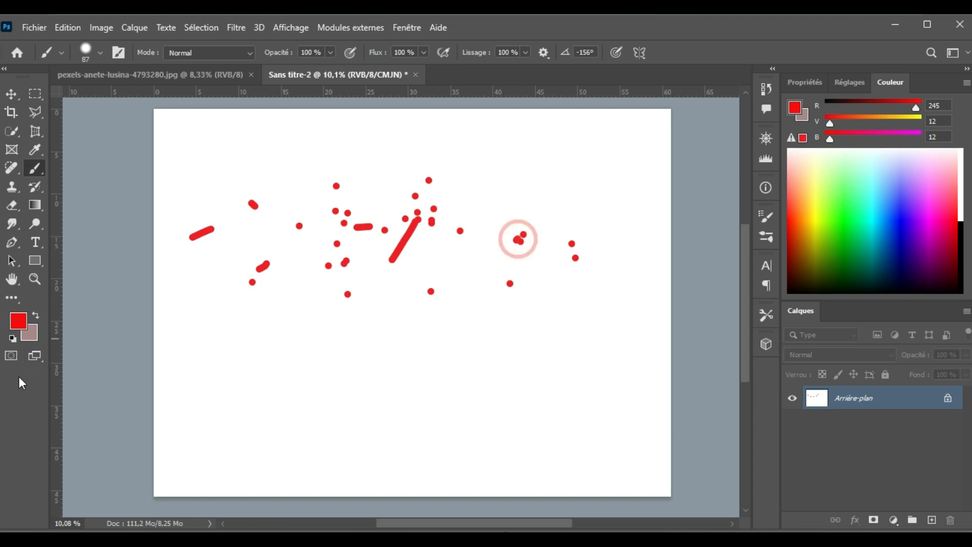
- Reset the colours to default black and white and paint black dots in the lower-left part of the page
left_click(13, 340)
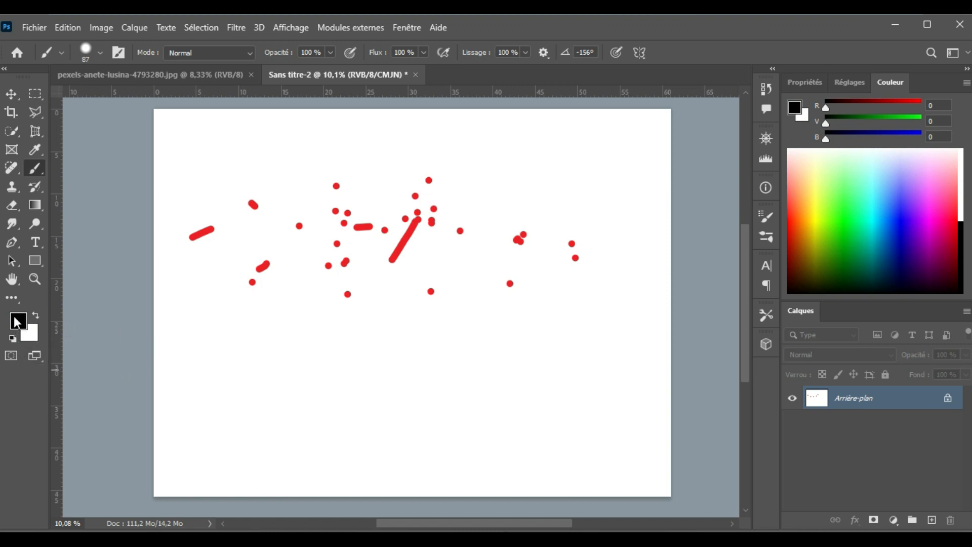
left_click(244, 377)
left_click(321, 373)
left_click(235, 339)
left_click(308, 323)
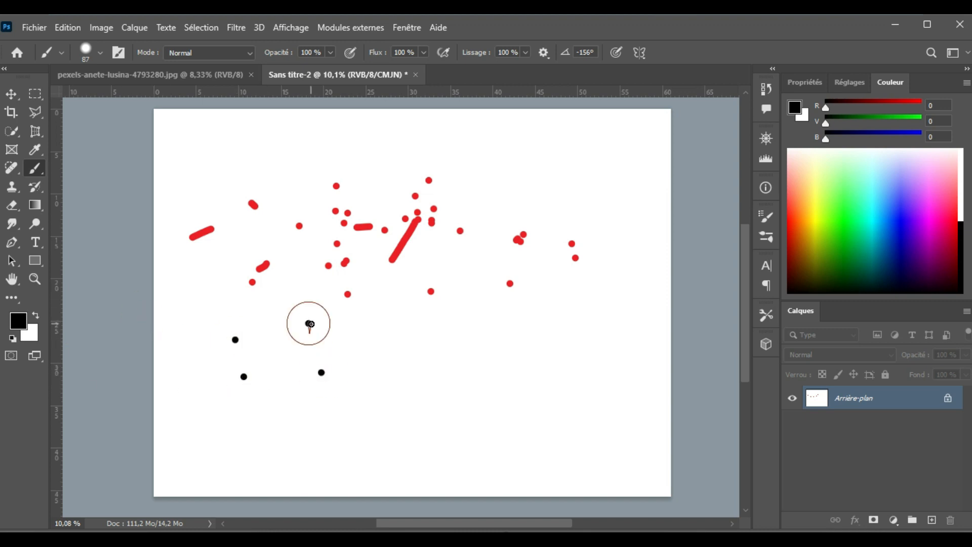
left_click(278, 348)
left_click(259, 361)
left_click(280, 308)
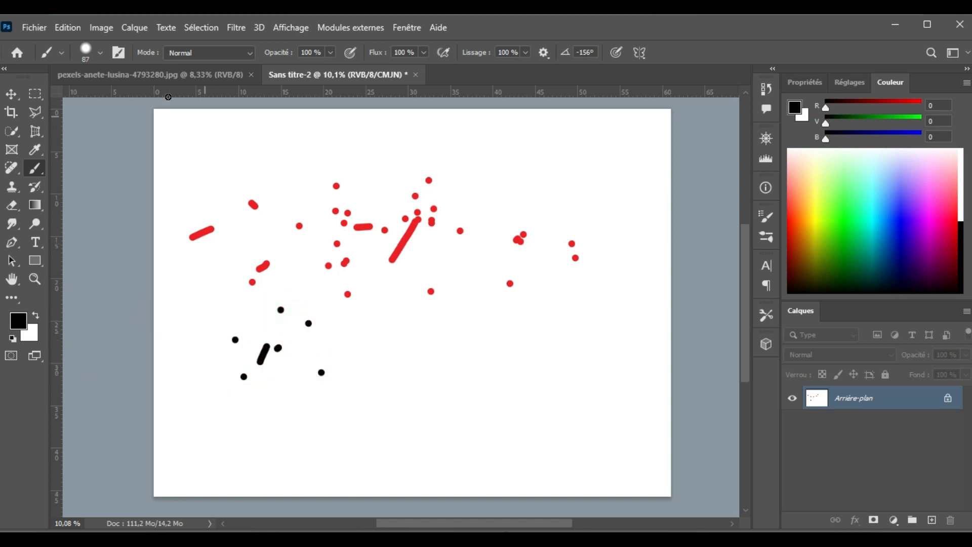
- Switch to the document pexels-anete-lusina-4793280.jpg and unlock its Arrière-plan layer
left_click(165, 76)
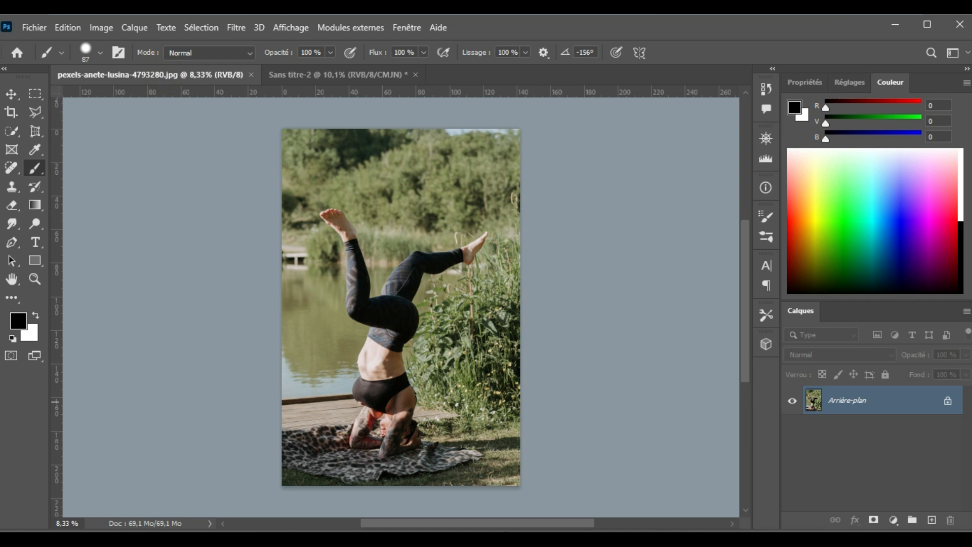
left_click(948, 401)
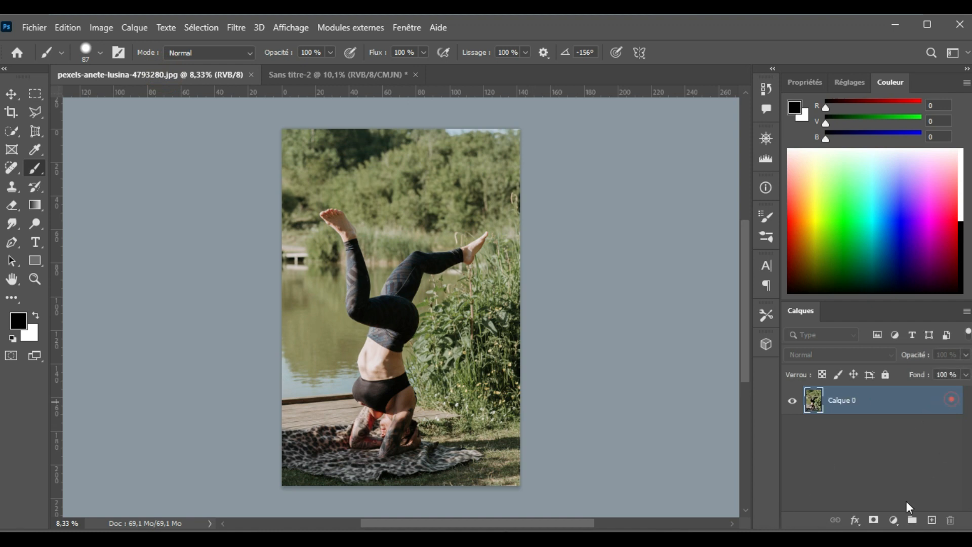
- Add a layer mask to Calque 0 and hide part of the trees above the legs with a 447 px black brush
left_click(873, 519)
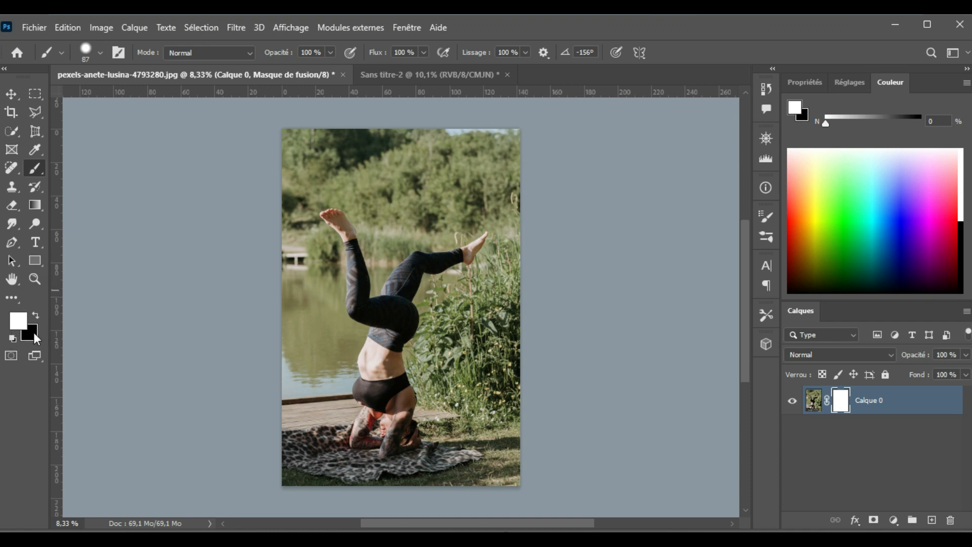
key("x")
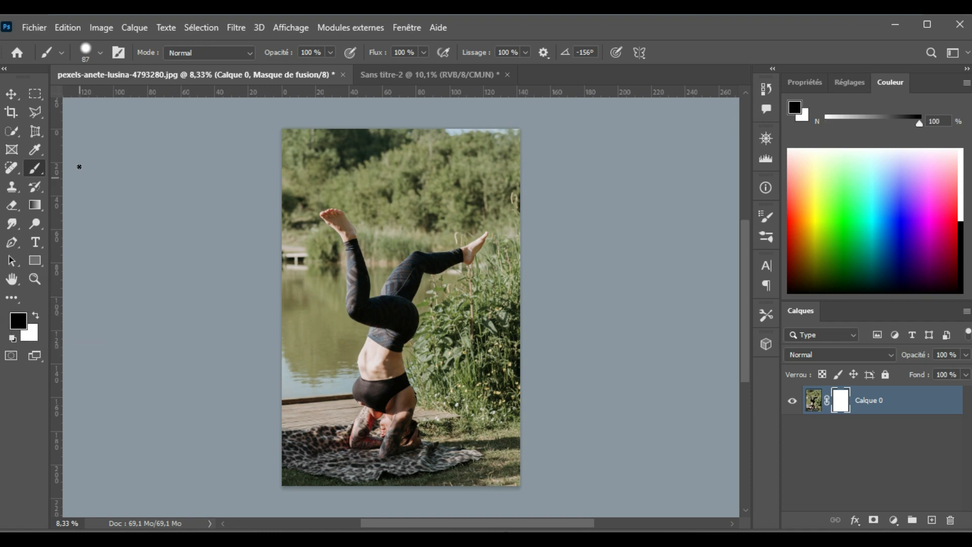
right_click(311, 285, "alt")
left_click_drag(329, 281, 326, 281)
mouse_move(370, 151)
left_mouse_down()
mouse_move(381, 227)
mouse_move(386, 141)
mouse_move(410, 208)
mouse_move(401, 124)
mouse_move(422, 214)
mouse_move(424, 167)
mouse_move(471, 247)
left_mouse_up()
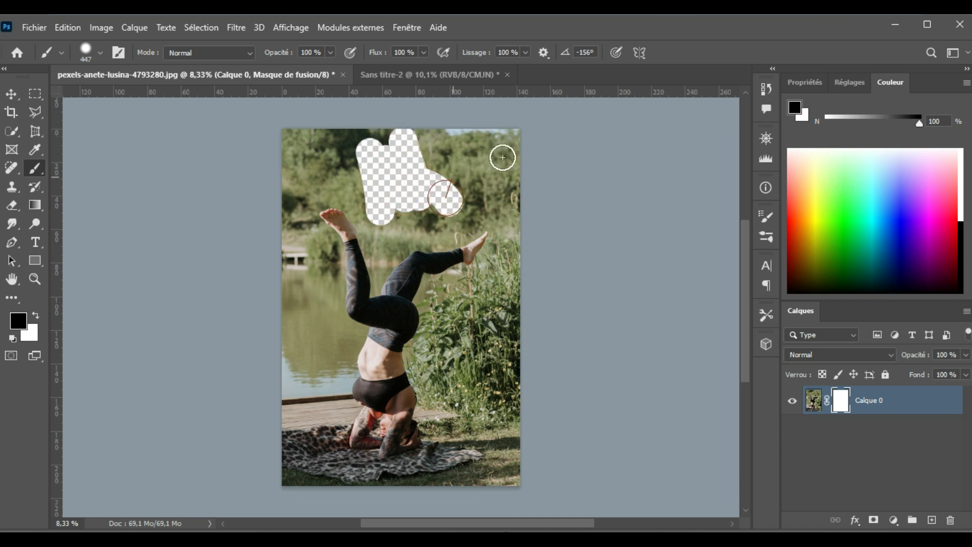
- Set the brush smoothing to 0% and hide more of the trees above the raised foot on the mask
left_click(525, 52)
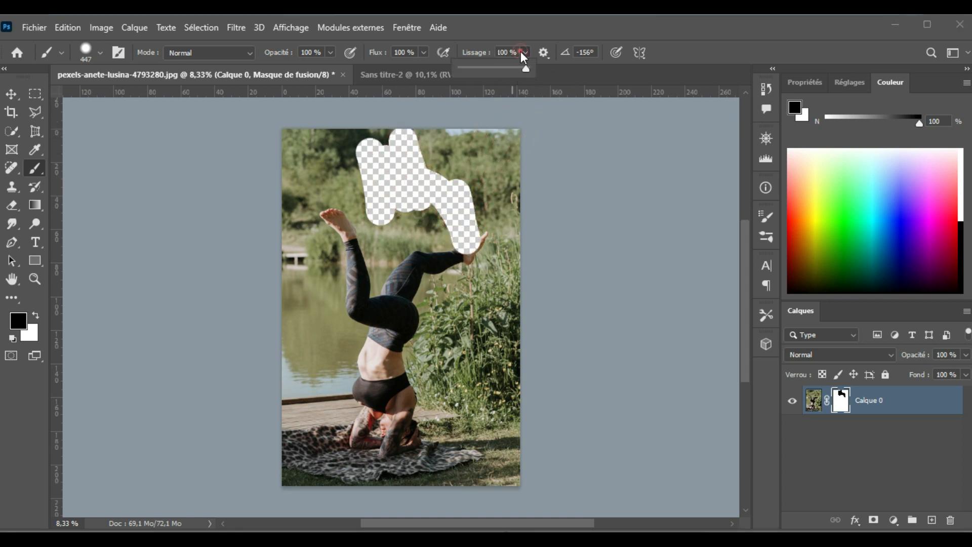
left_click_drag(525, 68, 456, 75)
left_click(544, 54)
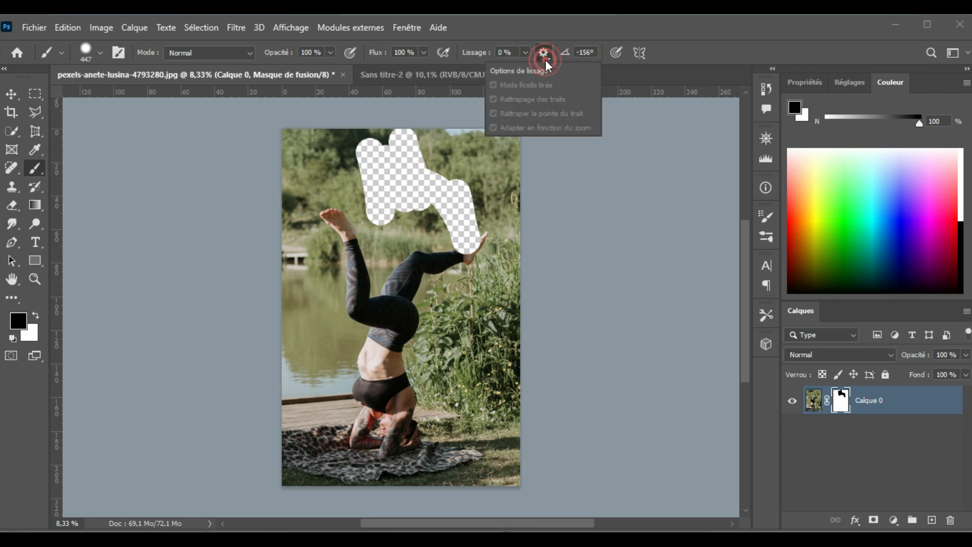
mouse_move(462, 161)
left_mouse_down()
mouse_move(483, 215)
mouse_move(437, 148)
mouse_move(439, 160)
mouse_move(443, 140)
mouse_move(438, 161)
left_mouse_up()
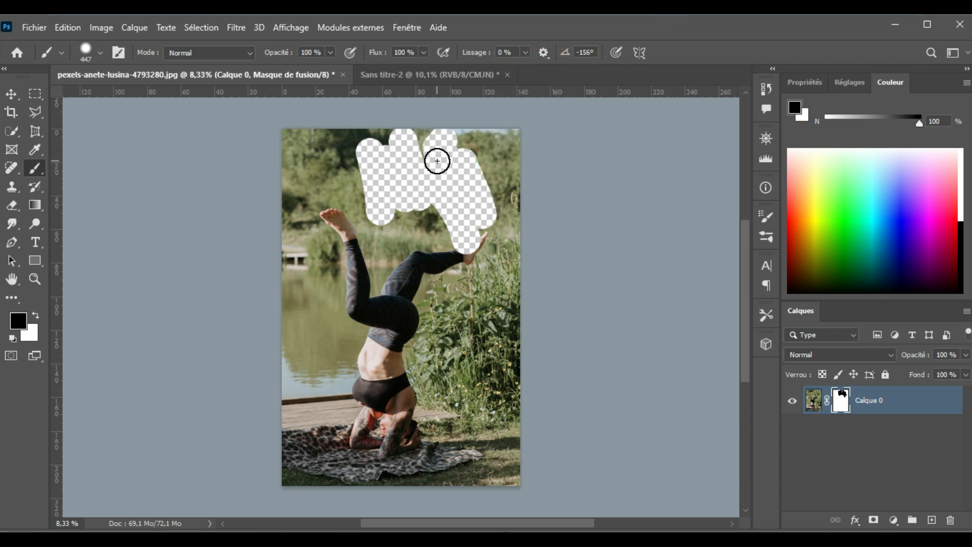
- Set the brush to 471 px with 0% hardness and hide the upper-right background and the right foot on the mask
right_click(436, 162, "alt")
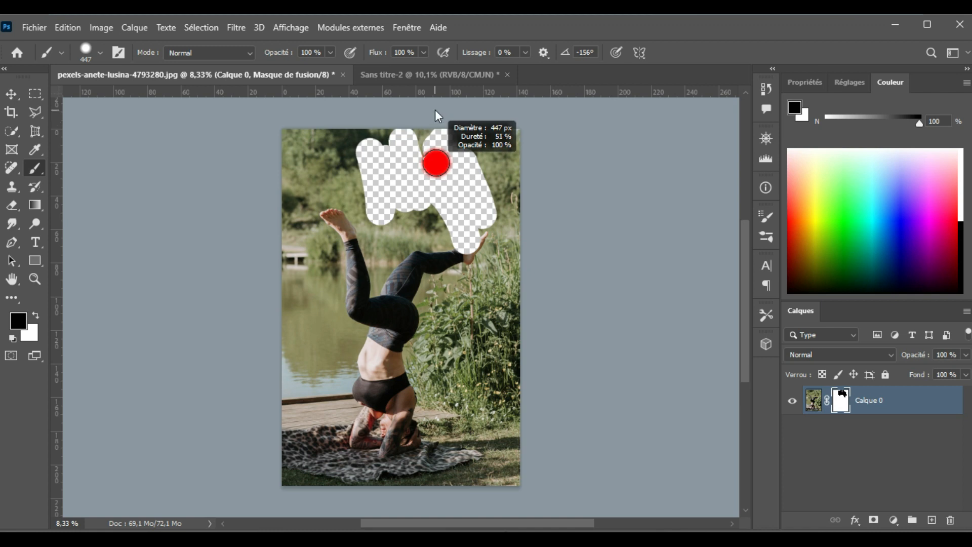
left_click_drag(463, 145, 490, 207)
right_click(463, 235, "alt")
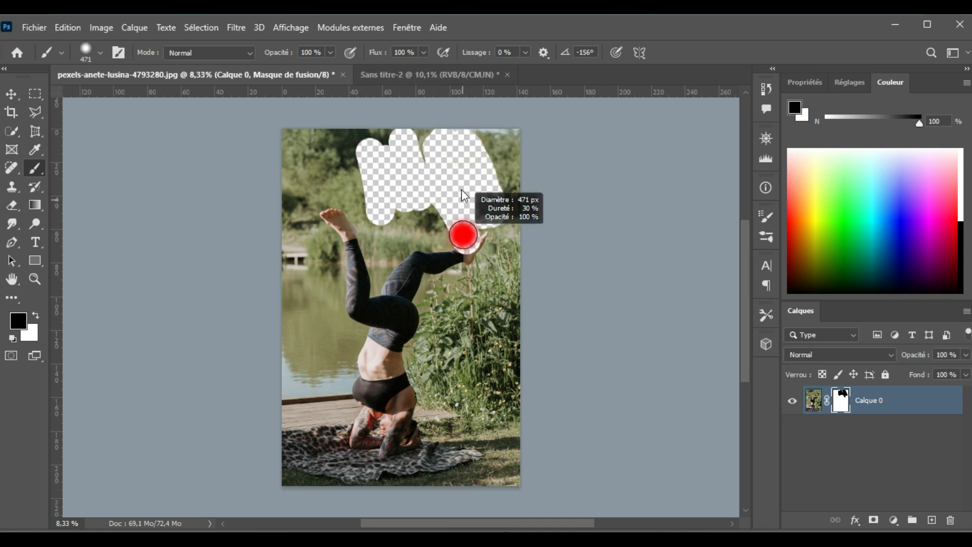
mouse_move(473, 148)
left_mouse_down()
mouse_move(514, 223)
mouse_move(508, 143)
mouse_move(505, 175)
mouse_move(514, 166)
mouse_move(512, 177)
mouse_move(514, 128)
mouse_move(512, 233)
mouse_move(493, 216)
left_mouse_up()
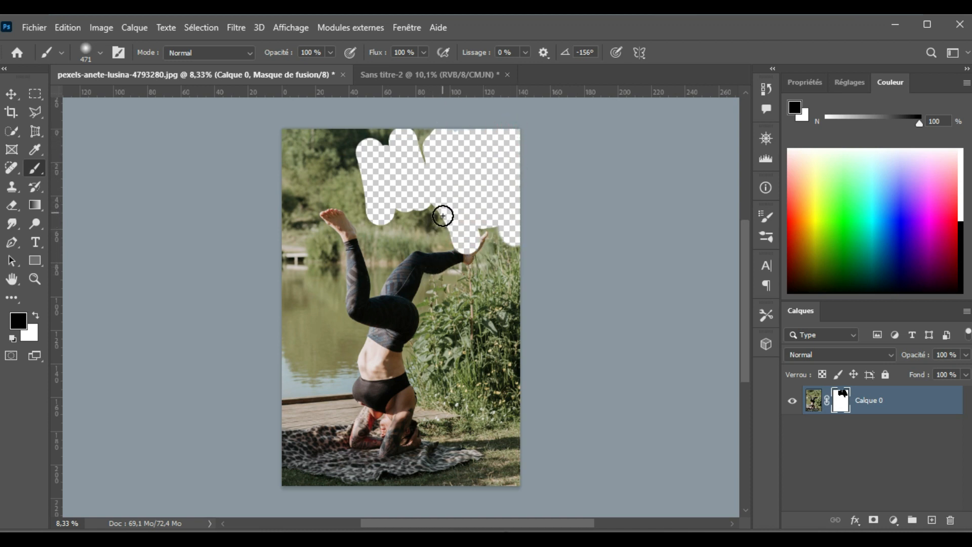
left_click(456, 188)
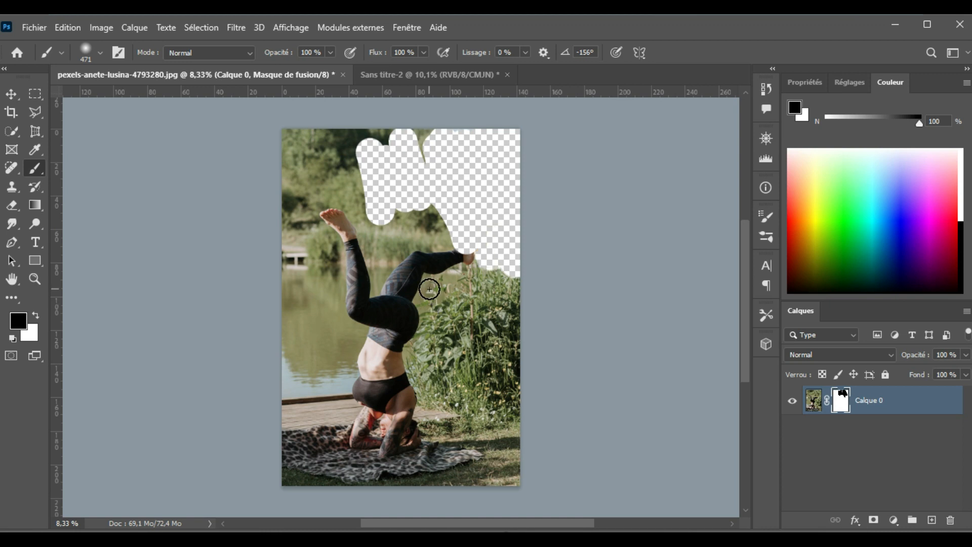
mouse_move(429, 289)
left_mouse_down()
mouse_move(404, 340)
mouse_move(427, 190)
mouse_move(452, 214)
mouse_move(457, 252)
mouse_move(396, 253)
mouse_move(452, 187)
mouse_move(424, 209)
mouse_move(417, 263)
mouse_move(429, 204)
mouse_move(436, 281)
mouse_move(409, 212)
mouse_move(417, 287)
mouse_move(418, 257)
mouse_move(442, 273)
left_mouse_up()
- Swap the foreground colour to white and paint on the mask to bring back the right foot and part of the trees
key("x")
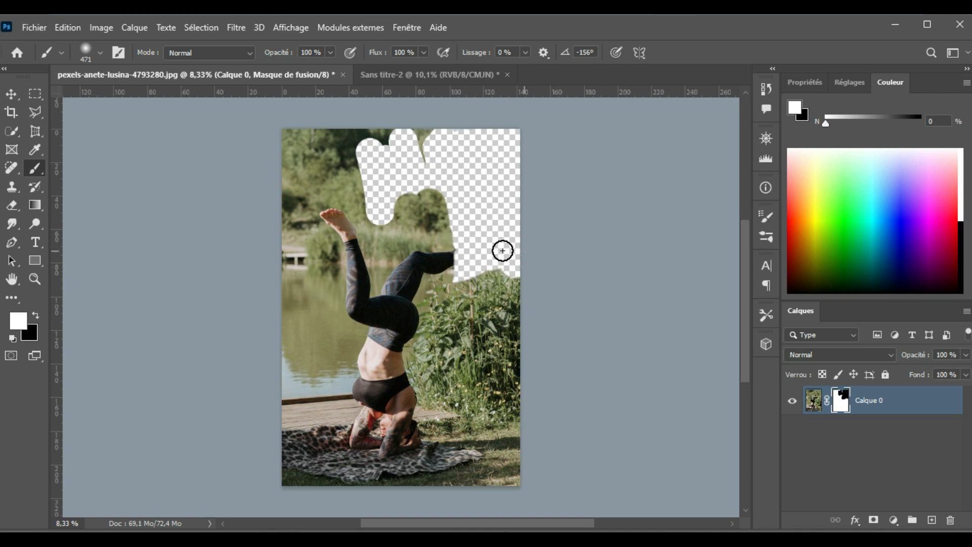
mouse_move(503, 250)
left_mouse_down()
mouse_move(454, 270)
mouse_move(470, 210)
mouse_move(448, 189)
mouse_move(400, 190)
mouse_move(373, 220)
mouse_move(399, 182)
mouse_move(398, 244)
mouse_move(388, 211)
mouse_move(432, 123)
mouse_move(398, 184)
mouse_move(394, 217)
mouse_move(388, 211)
mouse_move(447, 208)
mouse_move(356, 208)
mouse_move(449, 226)
mouse_move(332, 215)
mouse_move(432, 207)
mouse_move(400, 202)
left_mouse_up()
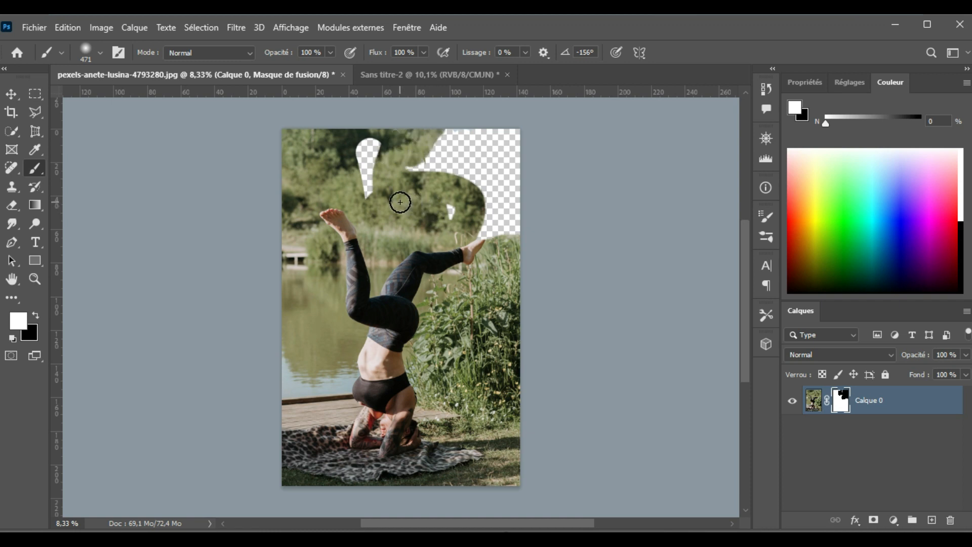
right_click(400, 202)
key("Escape")
right_click(400, 202)
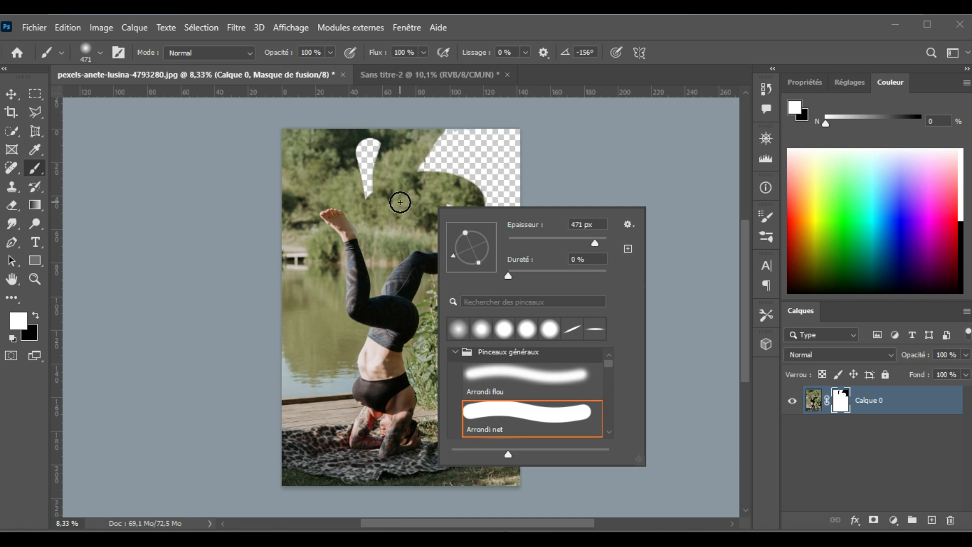
key("Escape")
- Enlarge the brush to 1959 px and paint white over the remaining hidden areas to restore the whole photo
left_click_drag(400, 202, 451, 193)
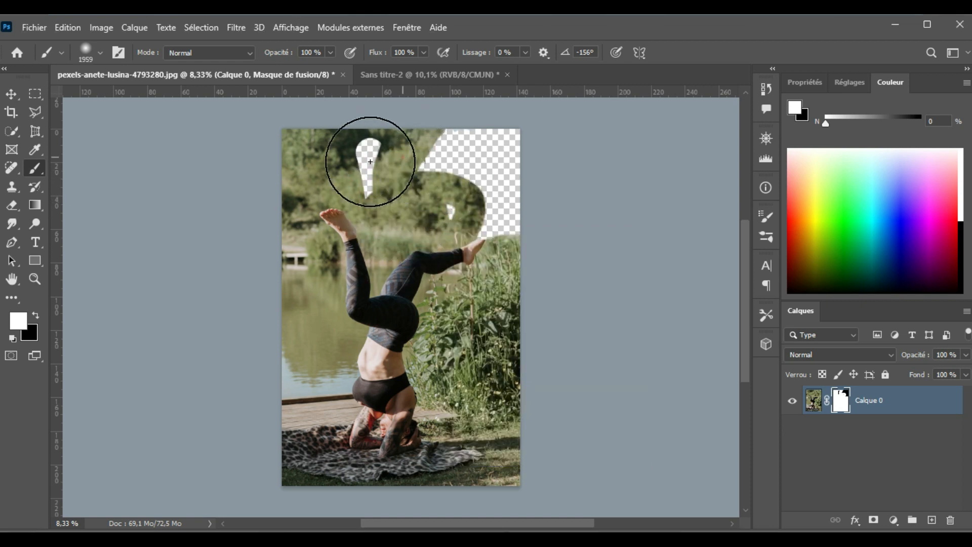
mouse_move(373, 159)
left_mouse_down()
mouse_move(353, 162)
mouse_move(486, 145)
mouse_move(483, 224)
left_mouse_up()
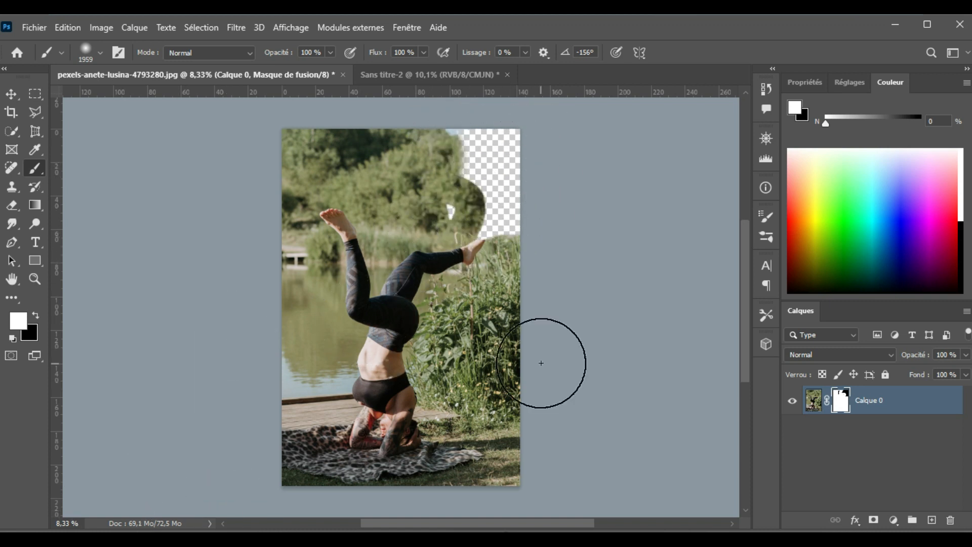
mouse_move(362, 260)
left_mouse_down()
mouse_move(552, 171)
mouse_move(407, 145)
mouse_move(429, 133)
mouse_move(499, 239)
mouse_move(502, 228)
mouse_move(357, 176)
mouse_move(317, 399)
mouse_move(570, 389)
mouse_move(385, 249)
mouse_move(189, 173)
mouse_move(302, 297)
mouse_move(532, 266)
mouse_move(370, 388)
mouse_move(529, 216)
mouse_move(529, 435)
mouse_move(562, 311)
mouse_move(306, 260)
mouse_move(552, 319)
mouse_move(571, 237)
mouse_move(376, 236)
mouse_move(438, 299)
mouse_move(602, 215)
mouse_move(468, 285)
mouse_move(540, 325)
mouse_move(473, 244)
mouse_move(494, 405)
left_mouse_up()
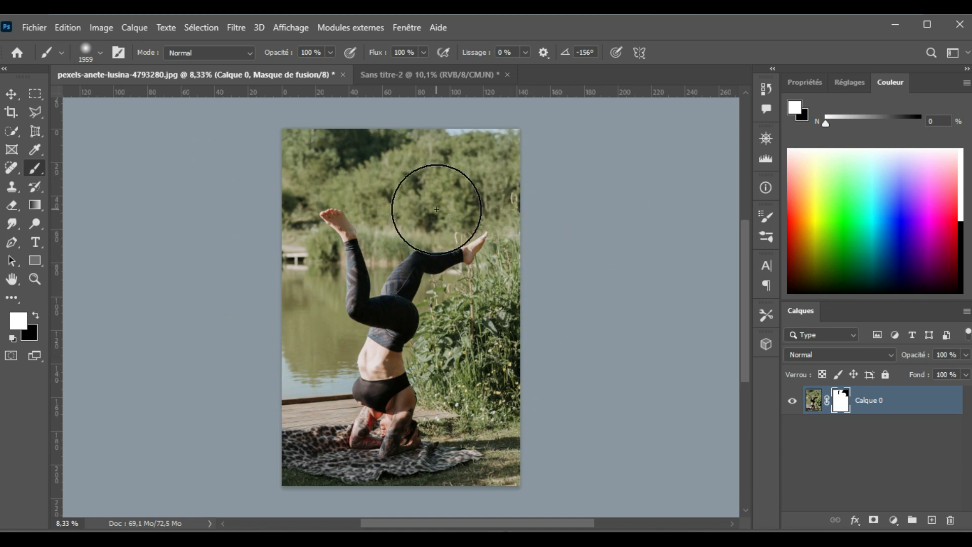